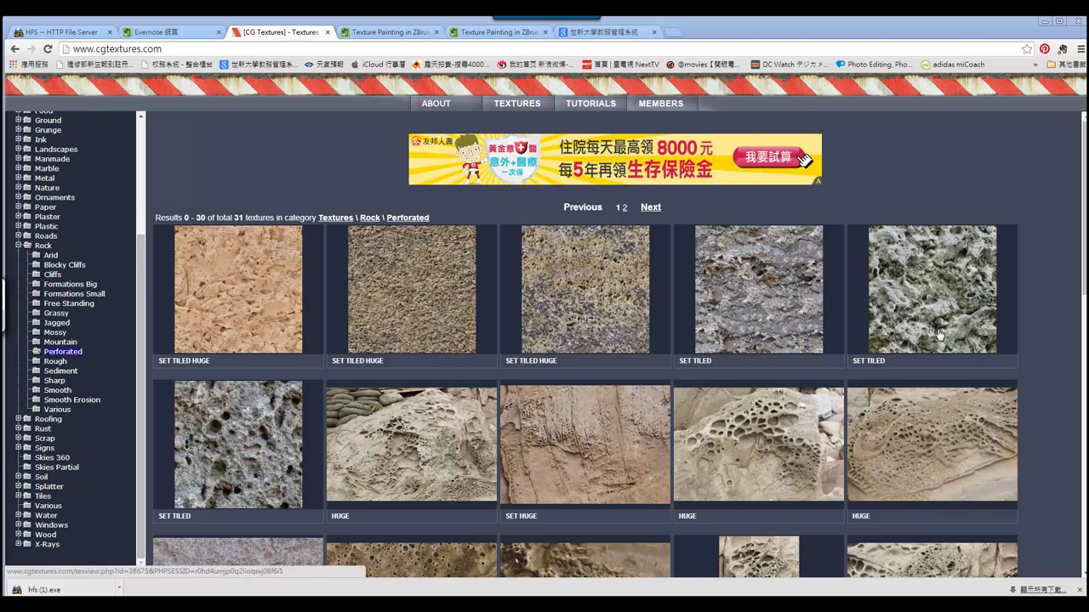
# - Browse the Perforated rock listing and open the second texture in a new tab
pyautogui.scroll(-3, 997, 335)
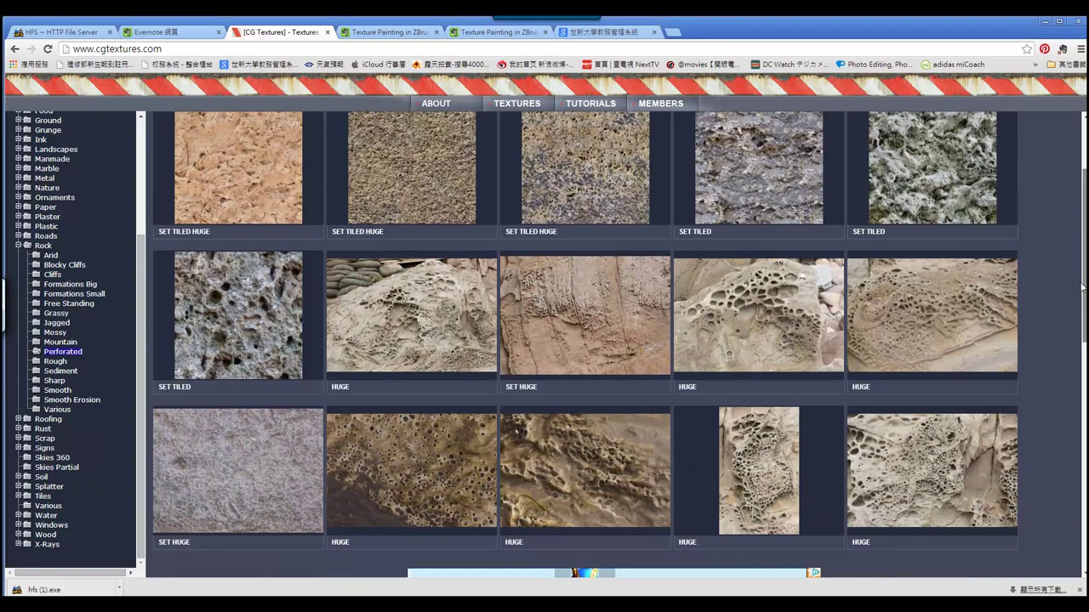
pyautogui.scroll(-3, 1075, 398)
pyautogui.scroll(-2, 1075, 397)
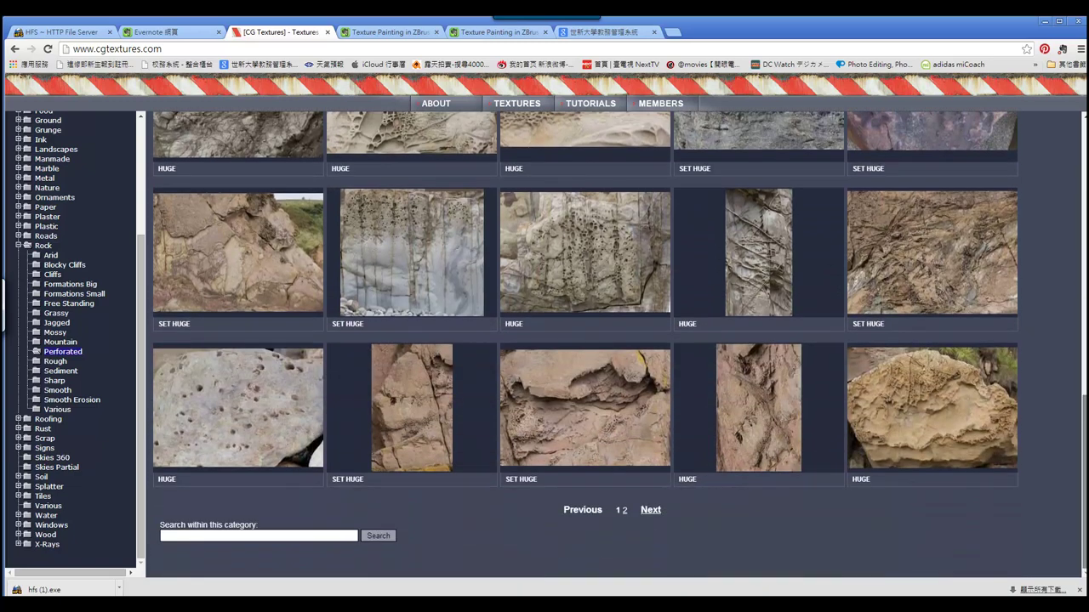
pyautogui.scroll(3, 1075, 397)
pyautogui.scroll(5, 1075, 398)
pyautogui.scroll(1, 1044, 267)
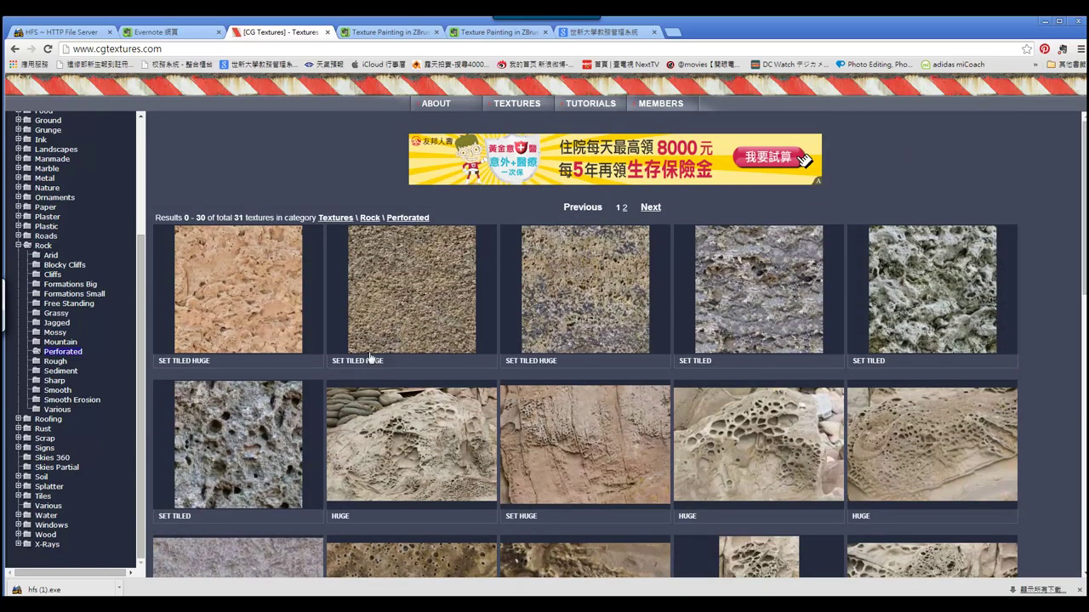
pyautogui.rightClick(389, 317)
pyautogui.click(399, 325)
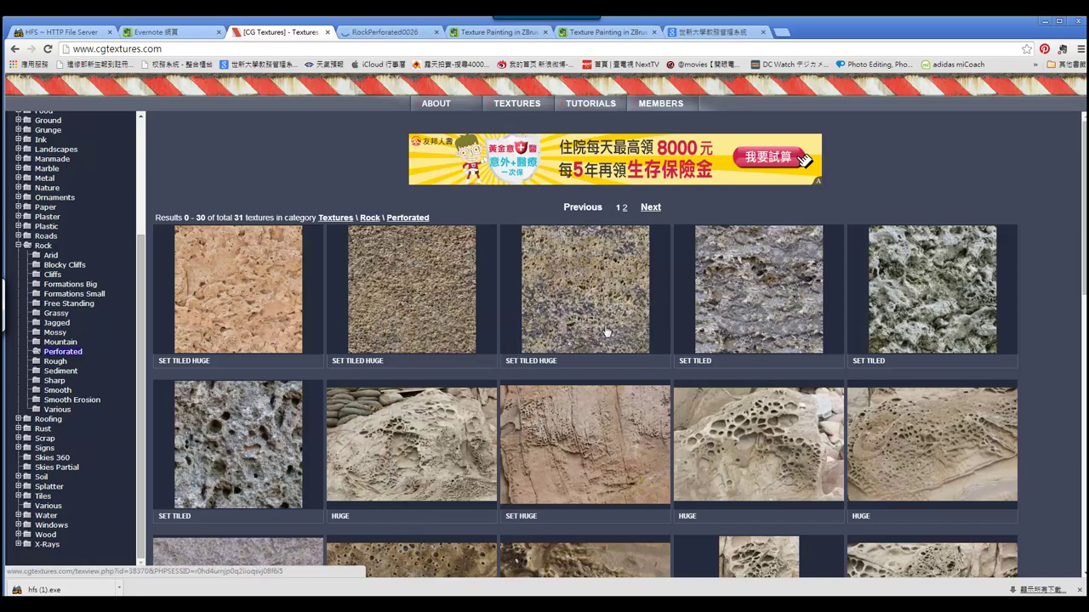
# - Open the third, fourth and fifth perforated rock textures in their own tabs
pyautogui.rightClick(587, 318)
pyautogui.click(599, 325)
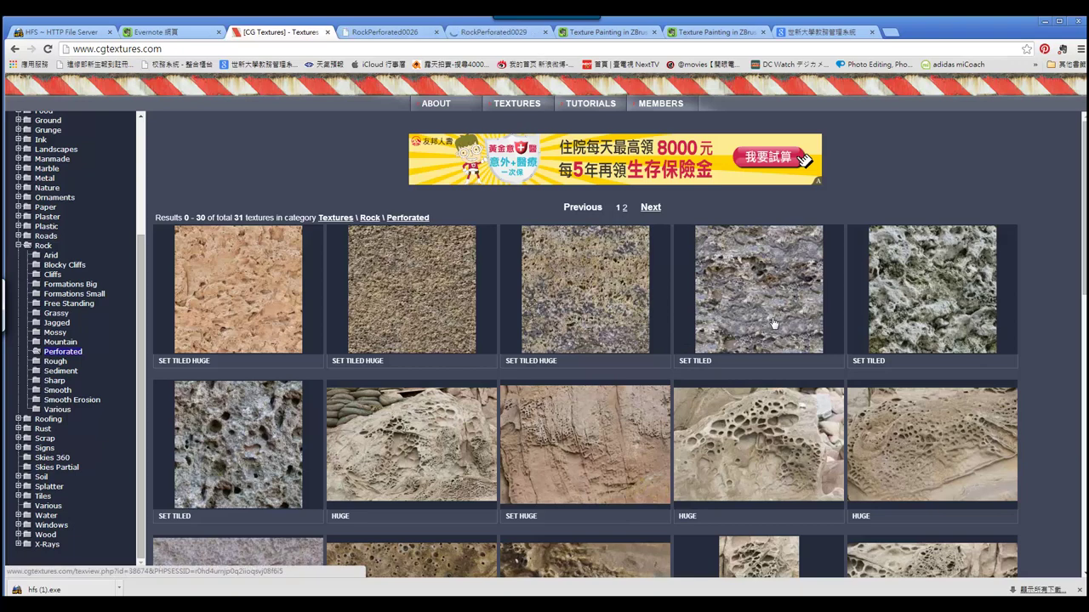
pyautogui.rightClick(771, 318)
pyautogui.click(792, 326)
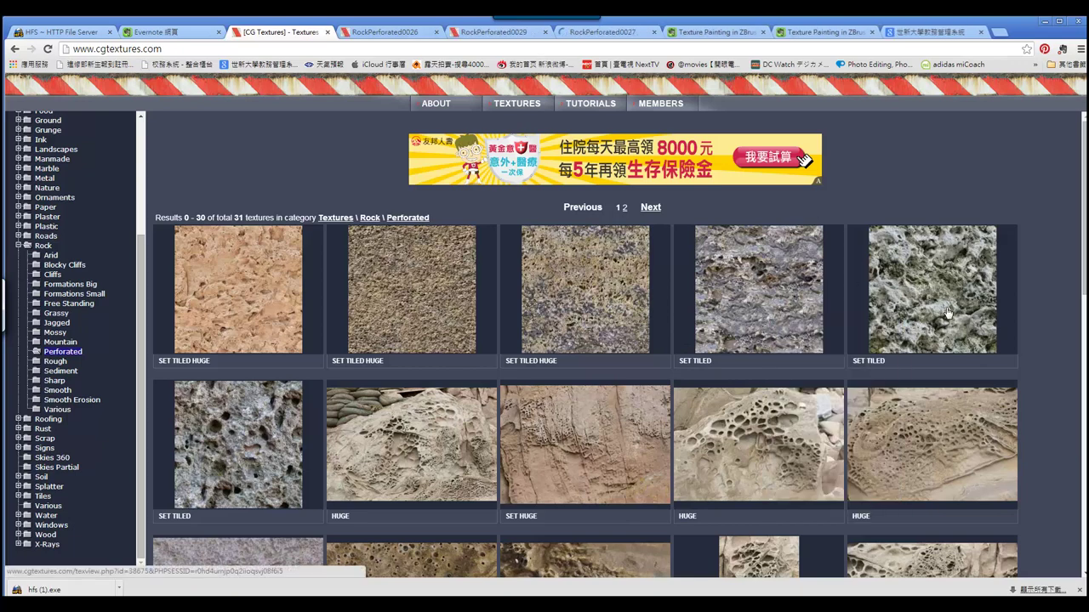
pyautogui.rightClick(948, 313)
pyautogui.click(969, 321)
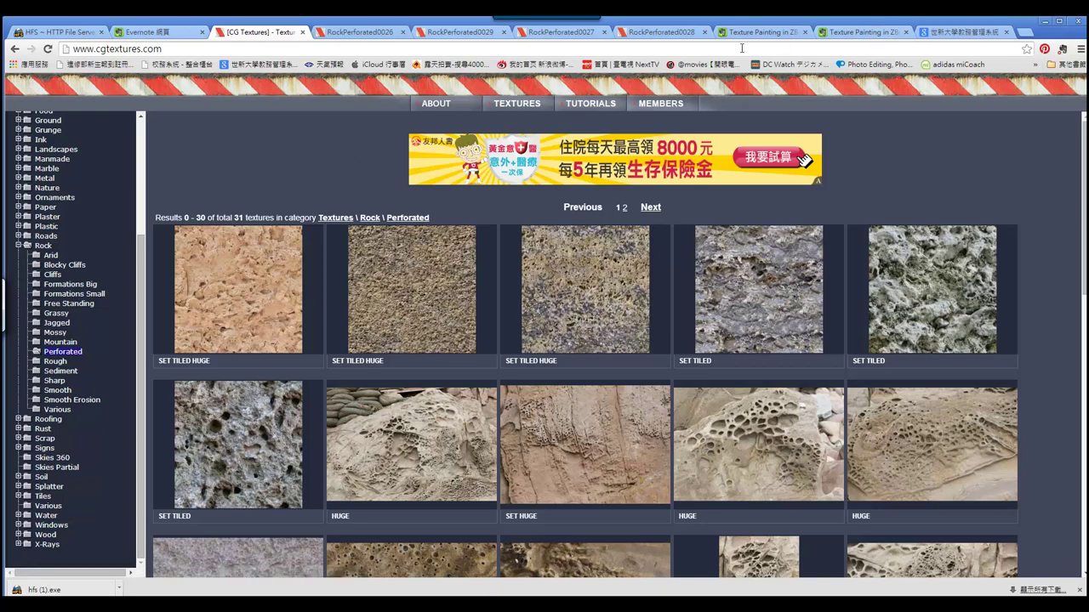
# - From the RockPerforated0028 page, log in to CGTextures with the saved account username and password
pyautogui.click(668, 34)
pyautogui.moveTo(112, 398)
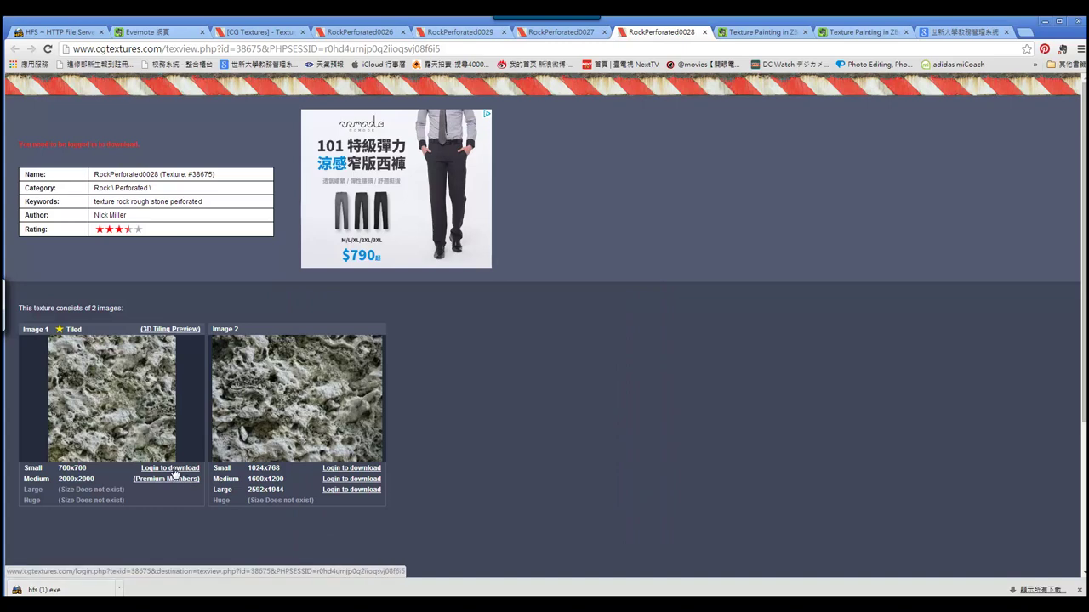
pyautogui.click(170, 468)
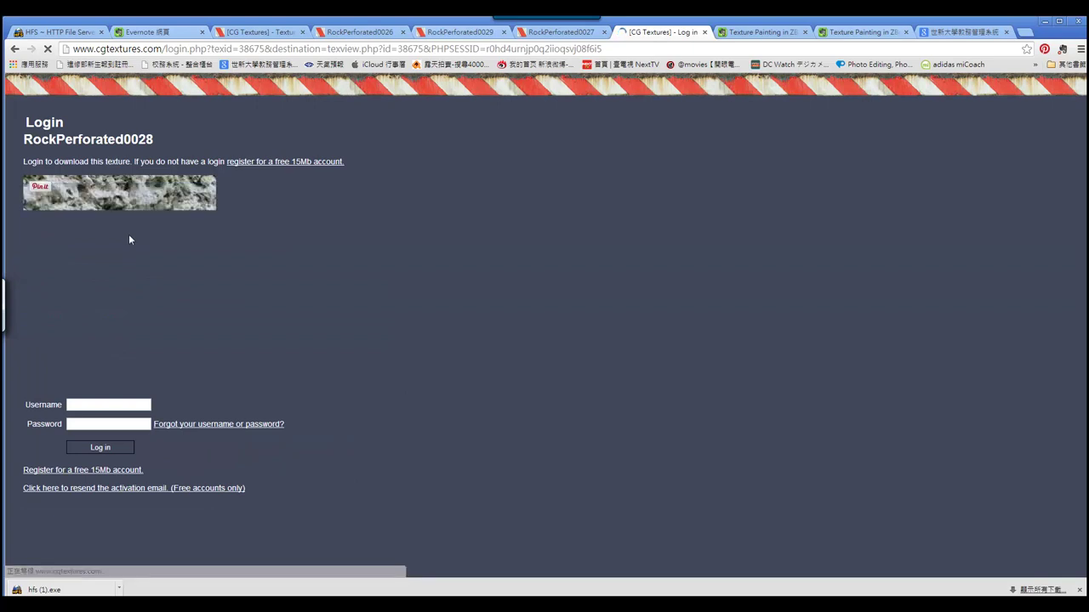
pyautogui.click(144, 407)
pyautogui.write('c')
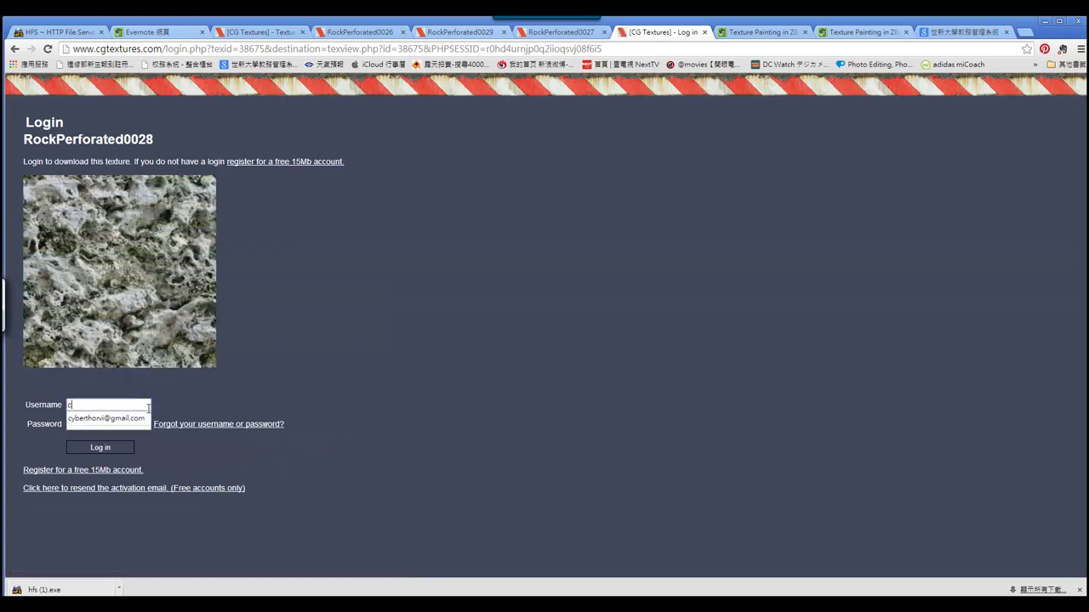
pyautogui.write('yy')
pyautogui.press('BackSpace')
pyautogui.press('Down')
pyautogui.press('Return')
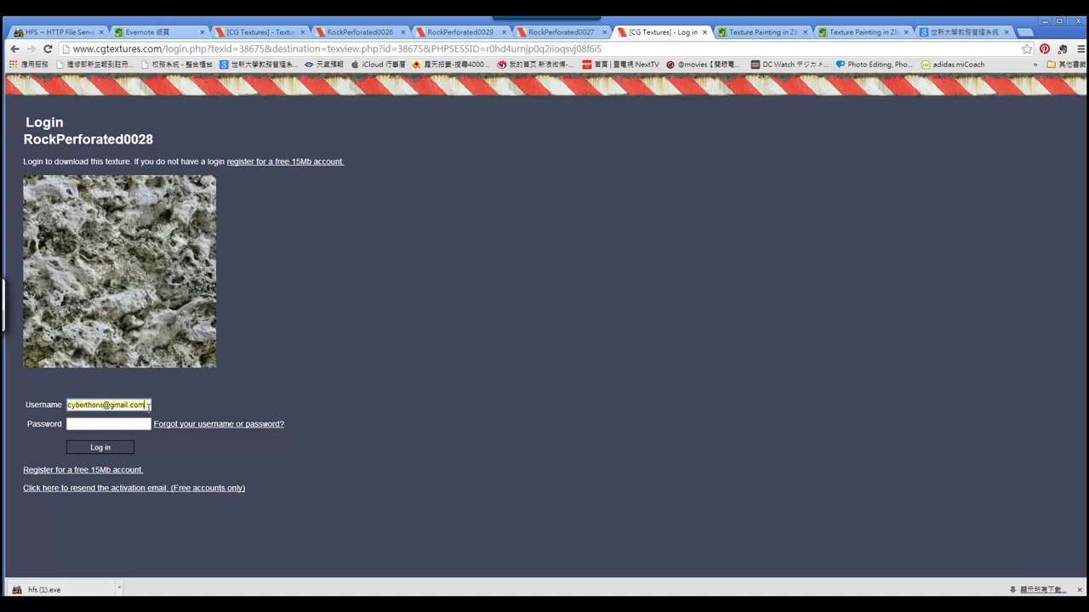
pyautogui.press('BackSpace')
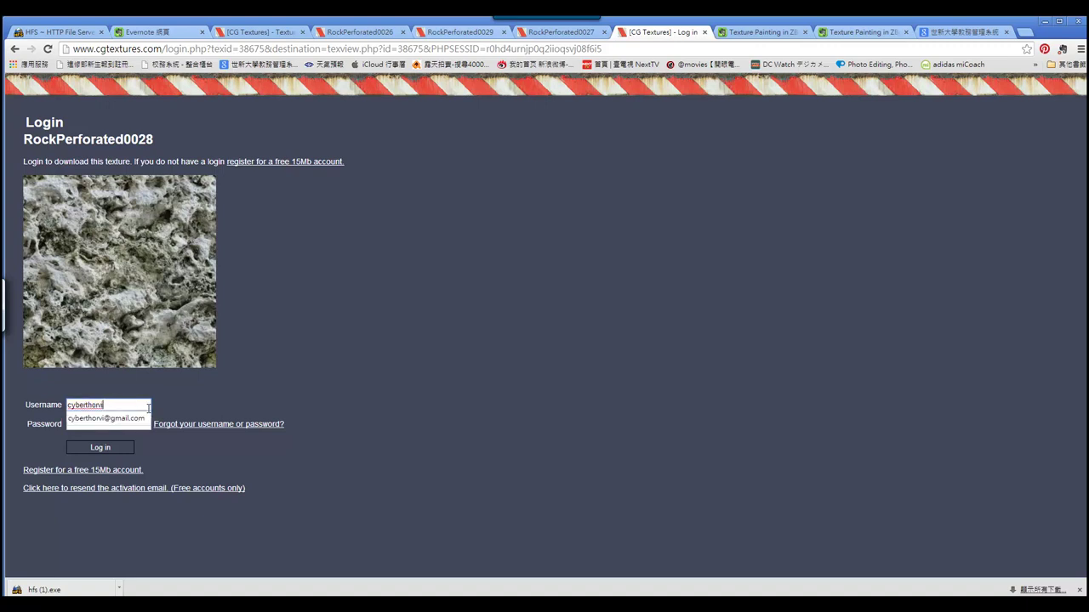
pyautogui.press('Tab')
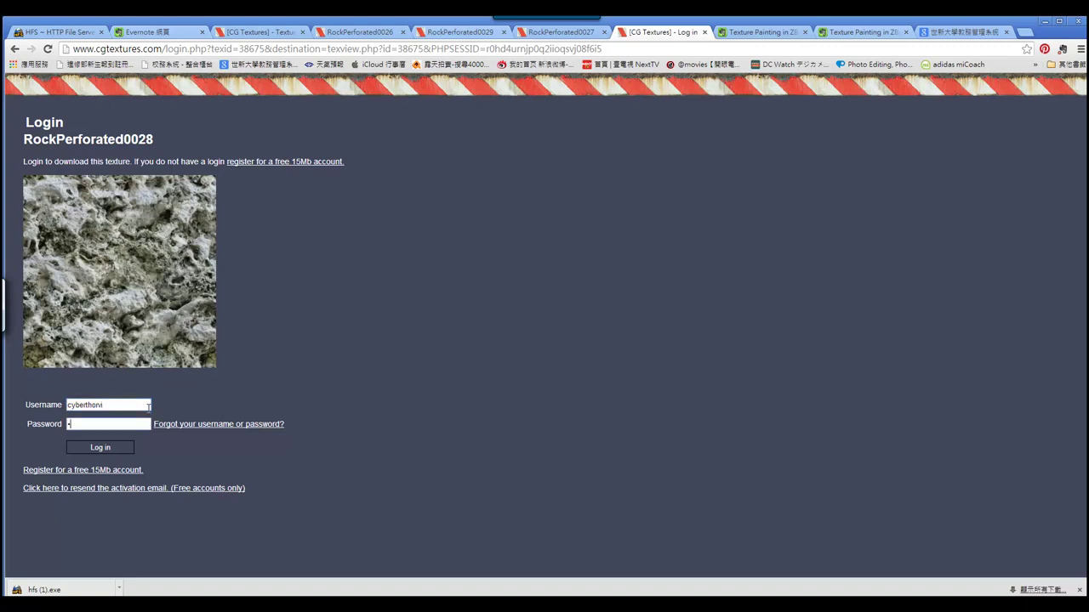
pyautogui.press('Return')
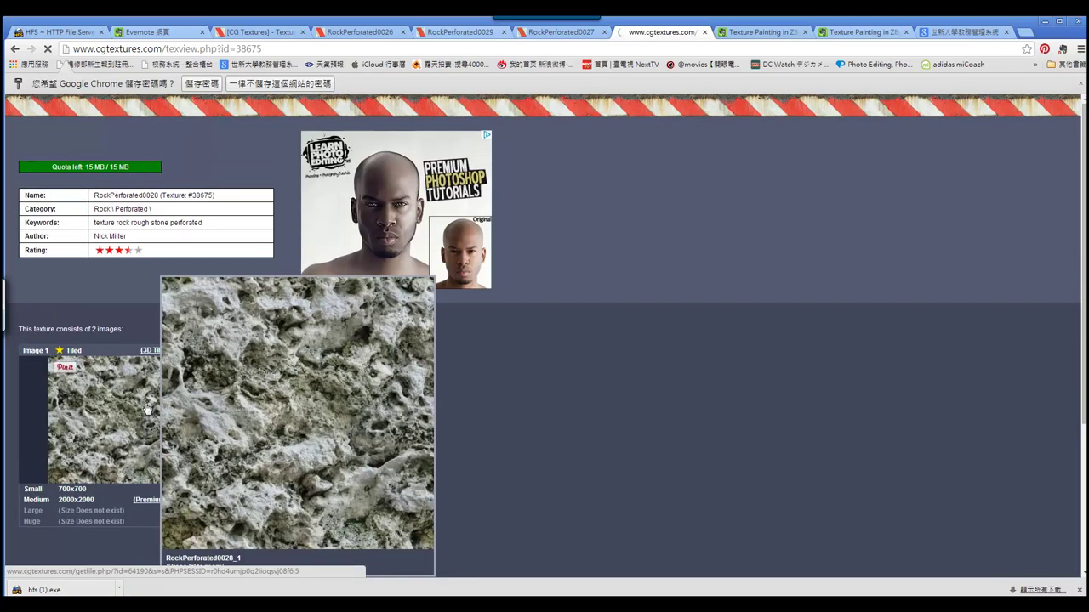
# - Save RockPerforated0028's small tiled image to the Desktop and close its tab
pyautogui.click(78, 491)
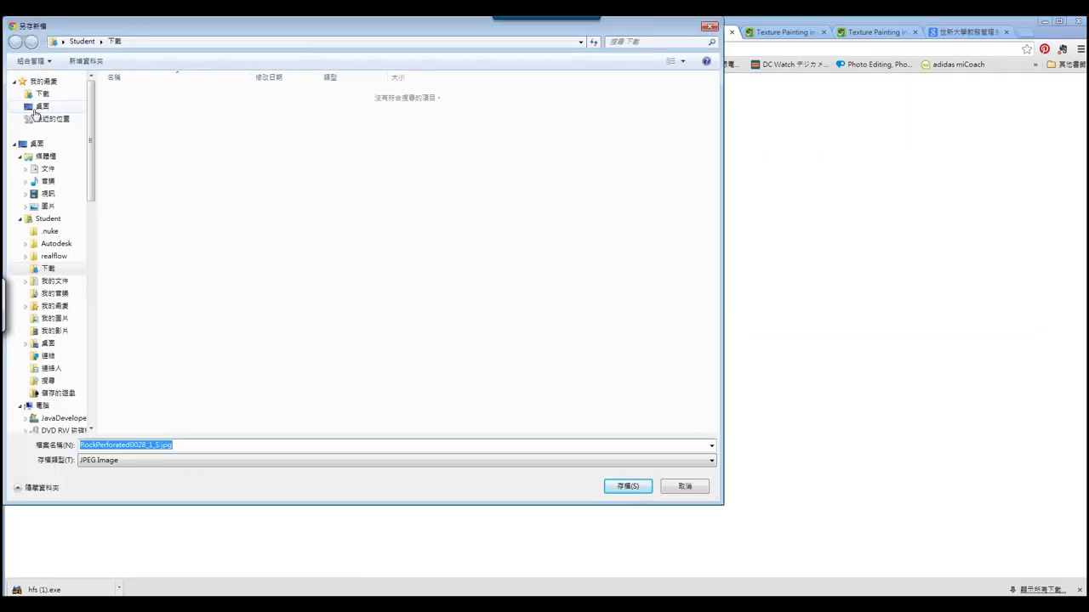
pyautogui.click(39, 106)
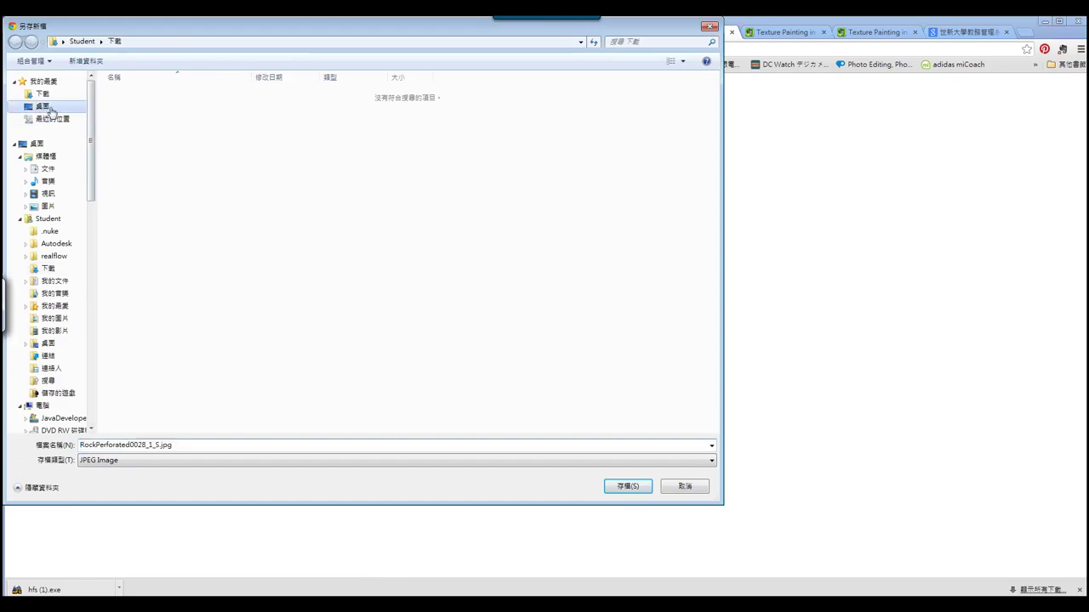
pyautogui.click(641, 493)
pyautogui.hotkey('ctrl', 'w')
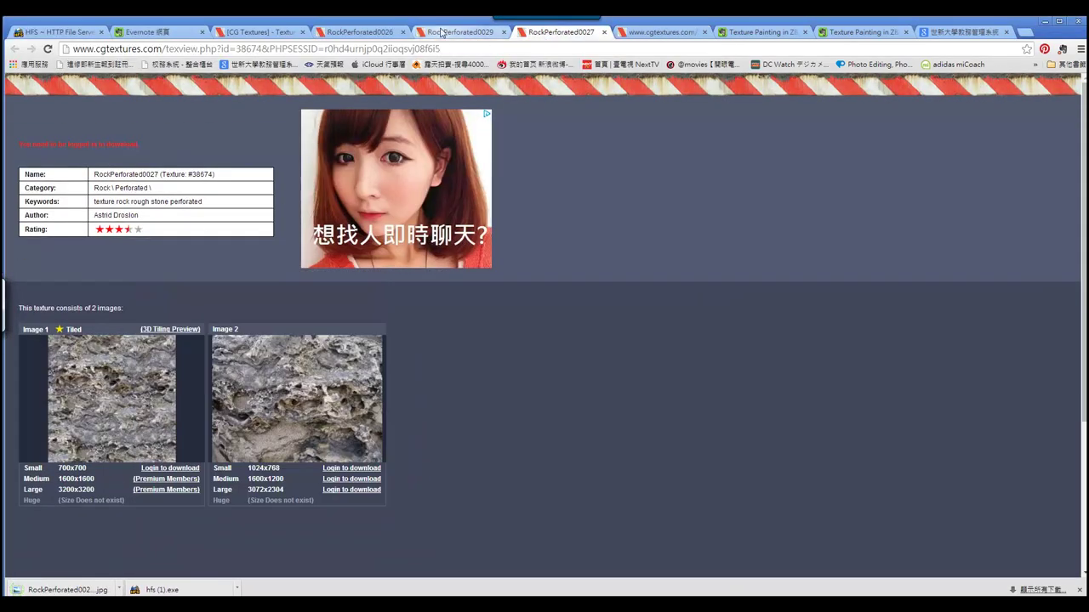
# - Reload the RockPerforated0029 page and save its small tiled image
pyautogui.click(442, 32)
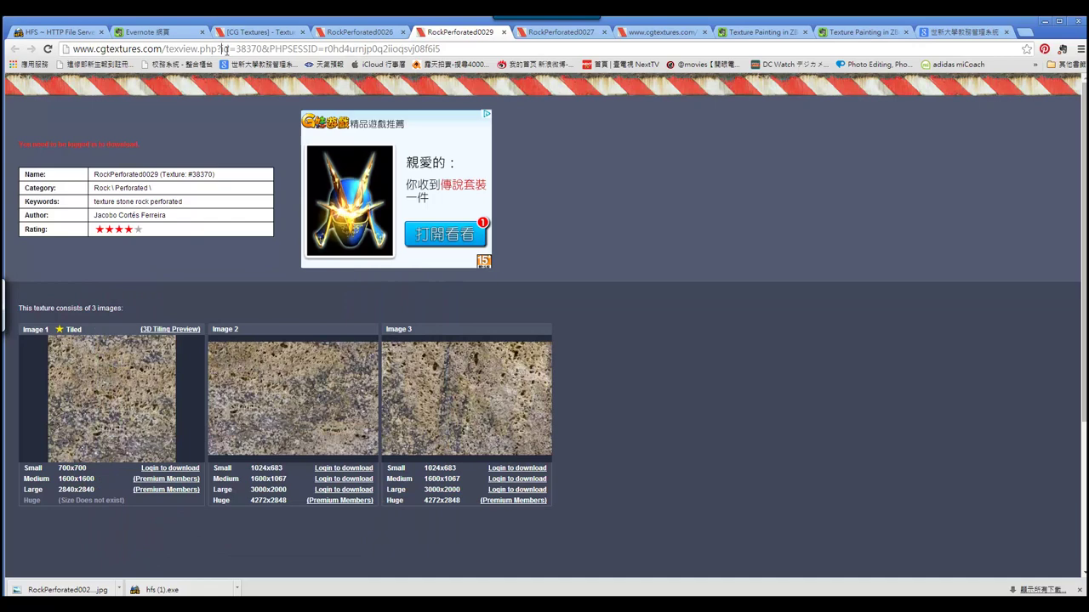
pyautogui.click(279, 46)
pyautogui.press('Return')
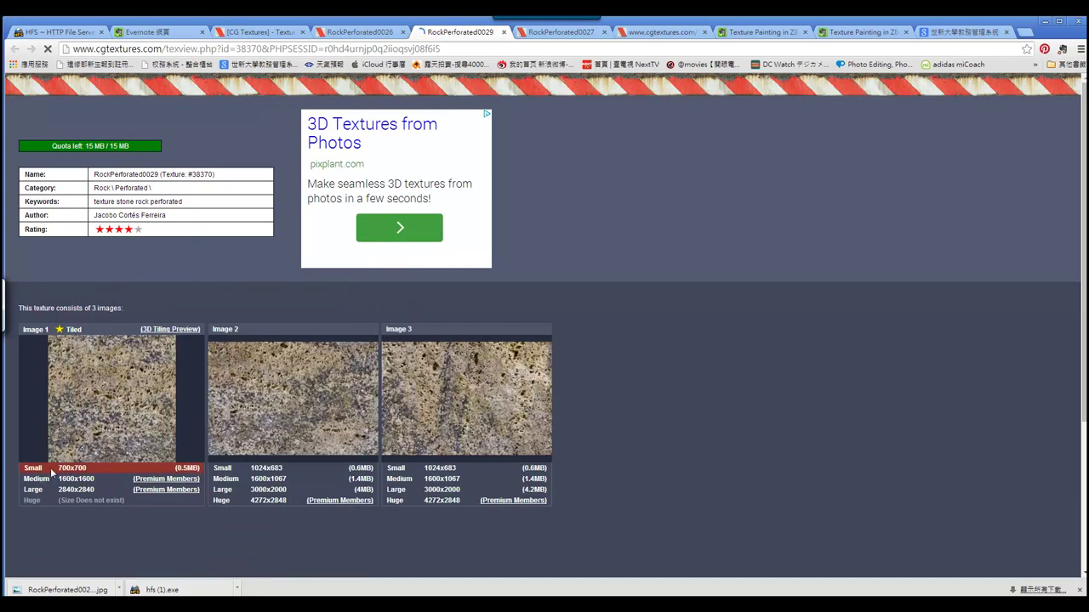
pyautogui.click(186, 468)
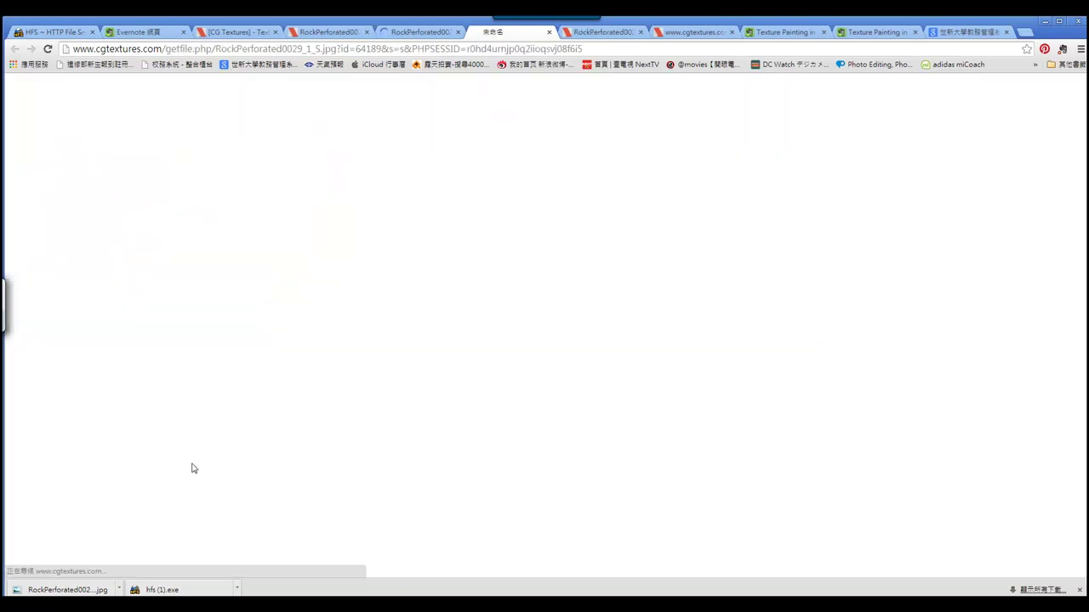
pyautogui.click(628, 486)
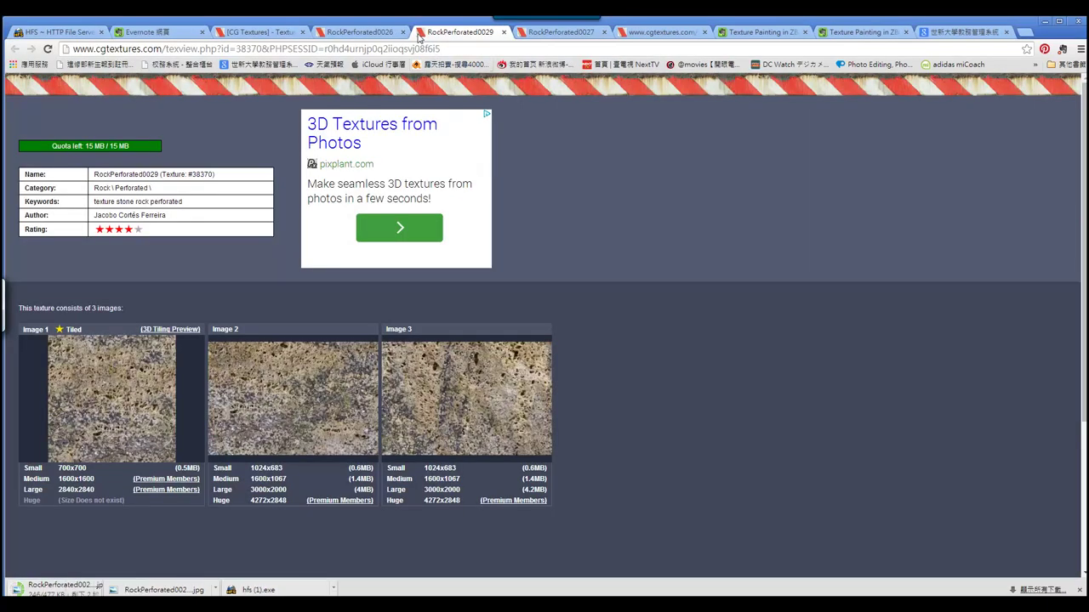
# - Reload RockPerforated0026, save its small tiled image, and go back to the Perforated listing
pyautogui.click(353, 34)
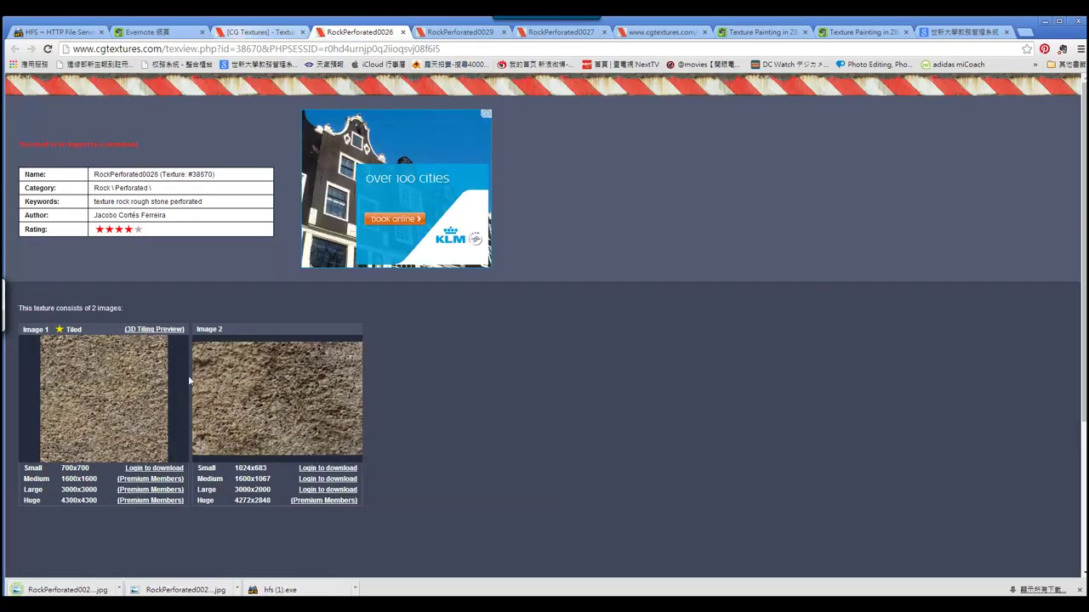
pyautogui.click(186, 49)
pyautogui.press('Return')
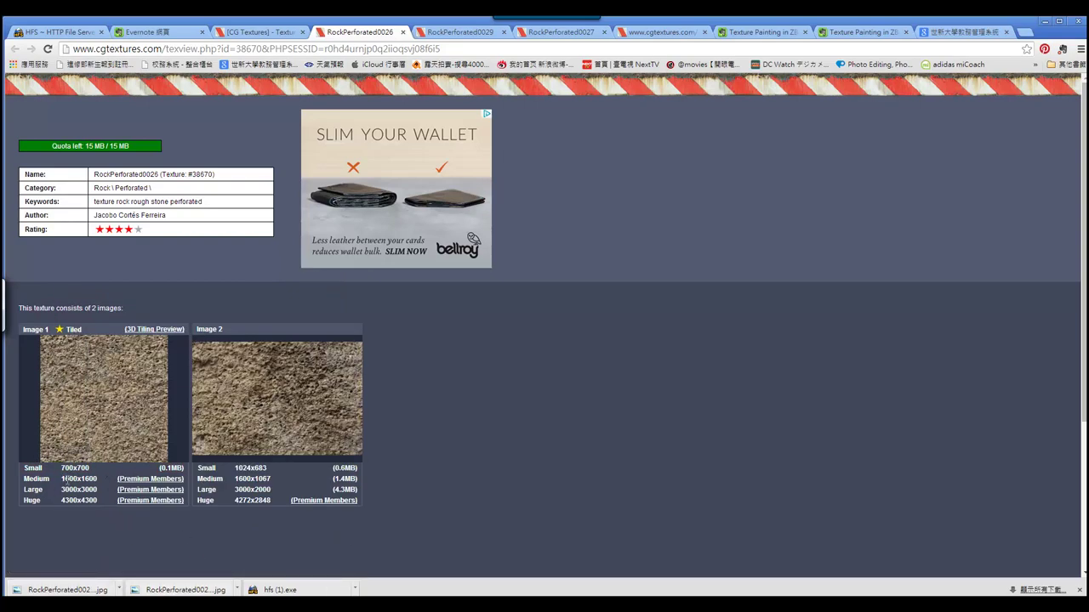
pyautogui.click(33, 468)
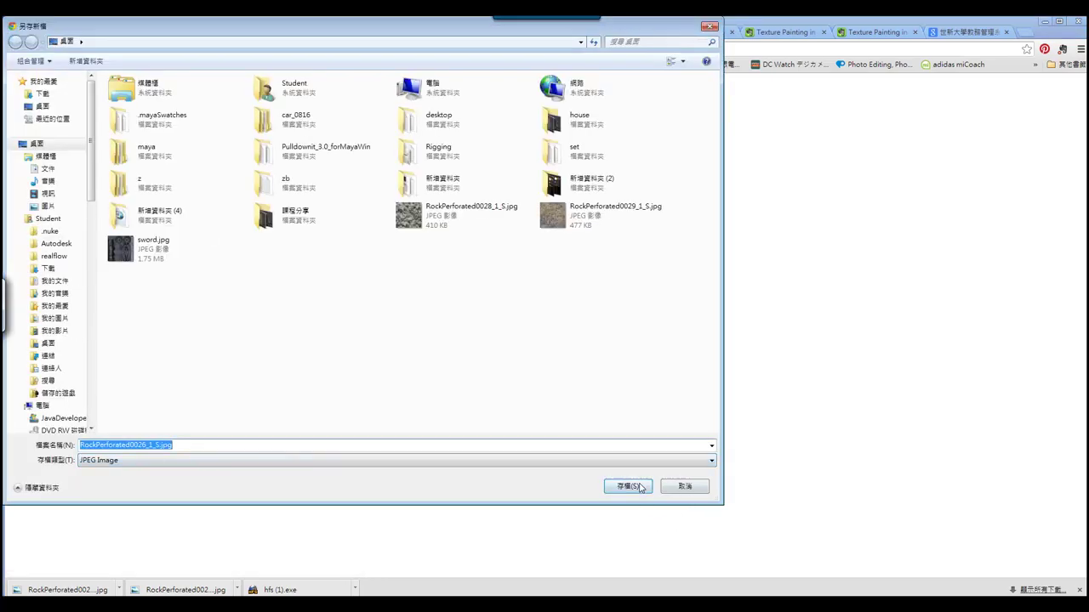
pyautogui.click(640, 486)
pyautogui.hotkey('alt', 'Left')
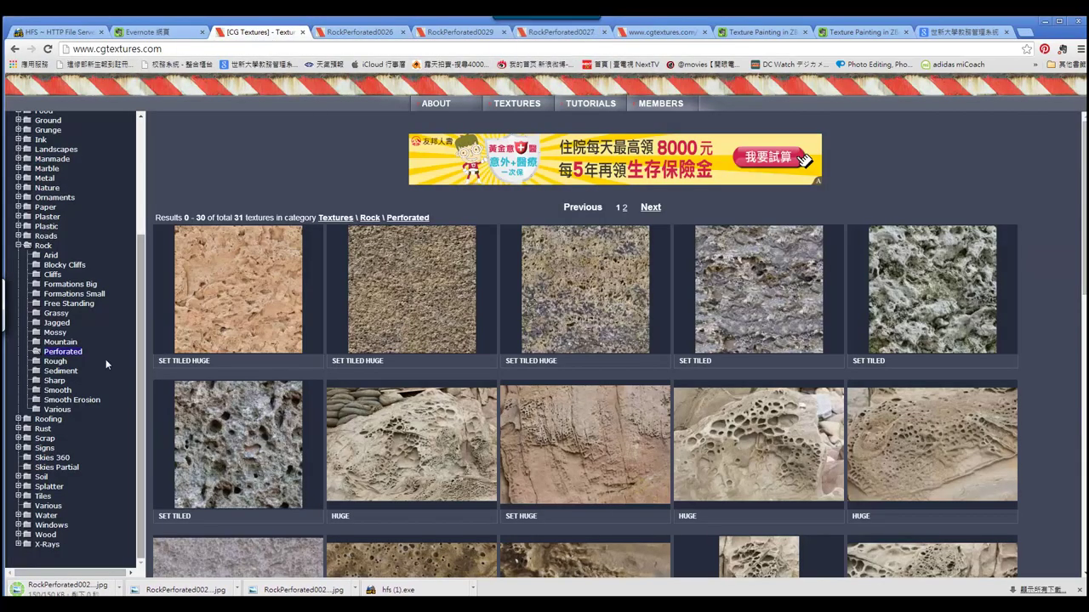
# - Browse the Smooth rock category and open the RockSmooth0044 texture page
pyautogui.click(57, 390)
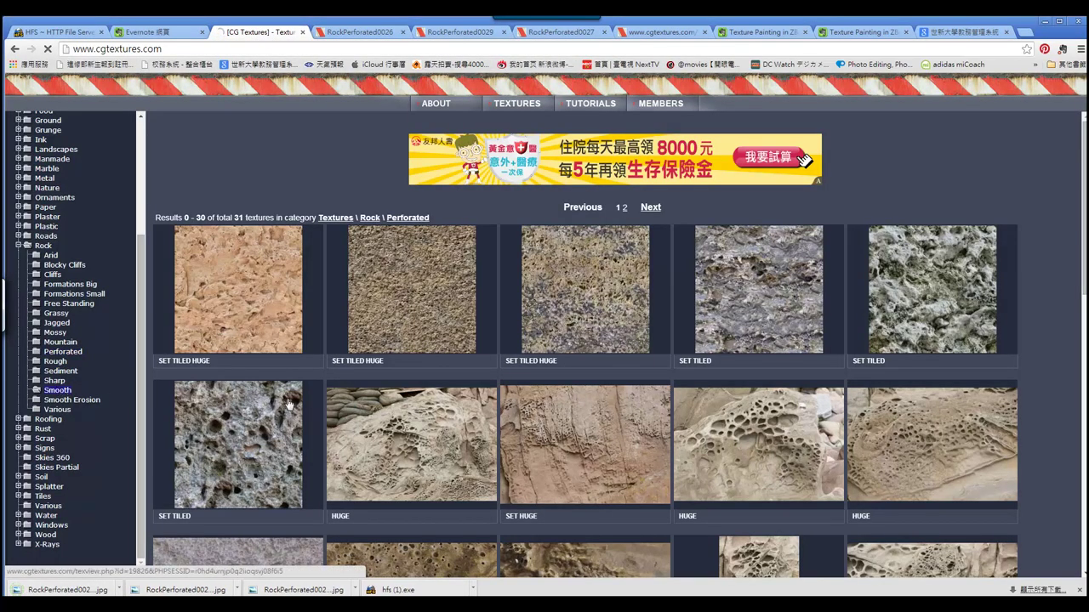
pyautogui.scroll(-3, 637, 404)
pyautogui.scroll(-4, 638, 404)
pyautogui.scroll(-2, 638, 404)
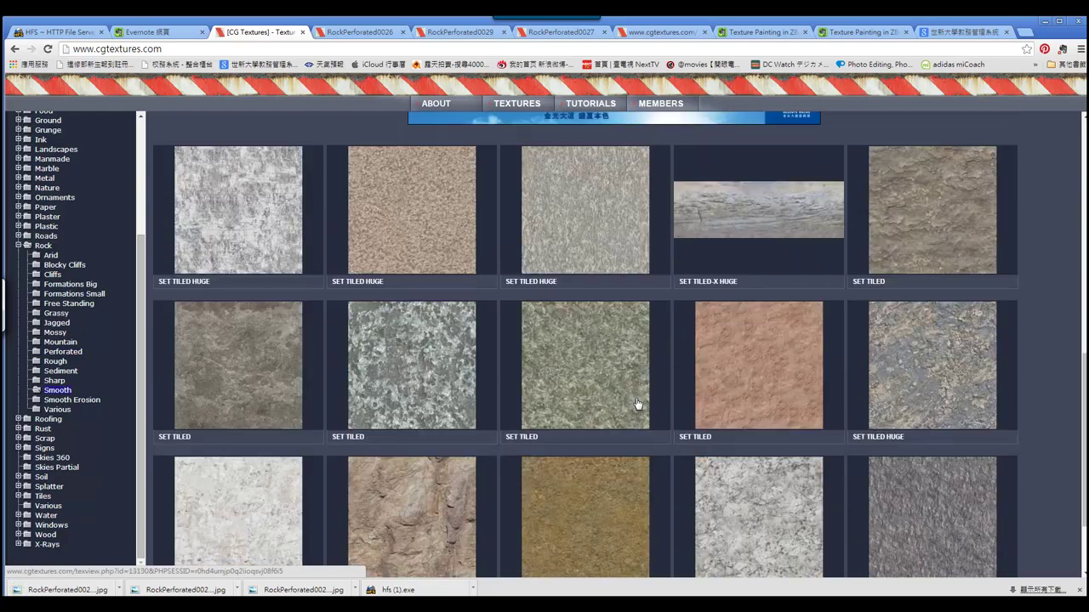
pyautogui.scroll(-1, 595, 383)
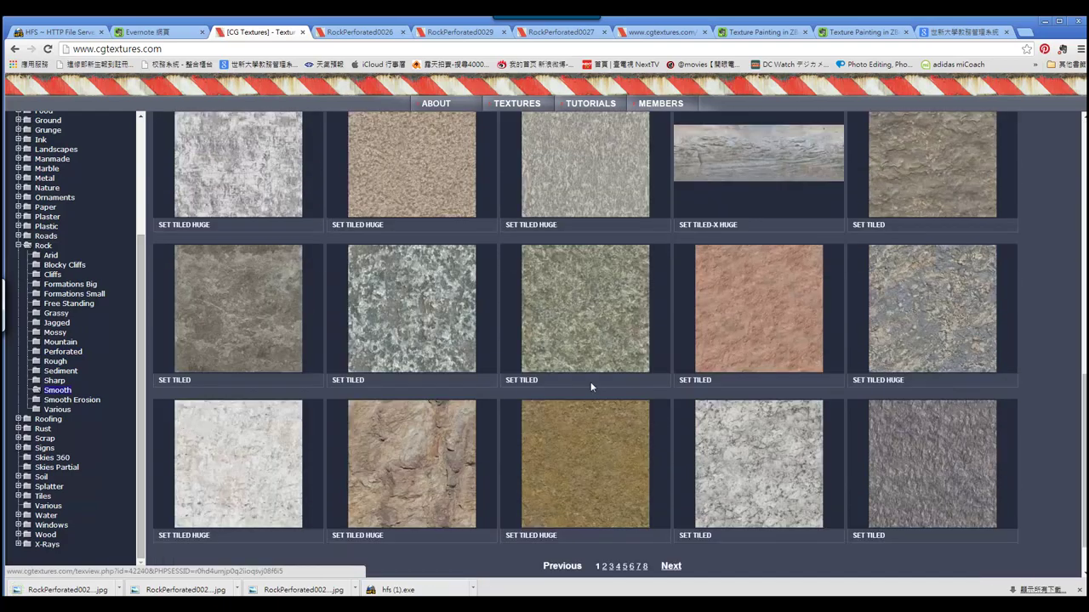
pyautogui.scroll(-1, 418, 331)
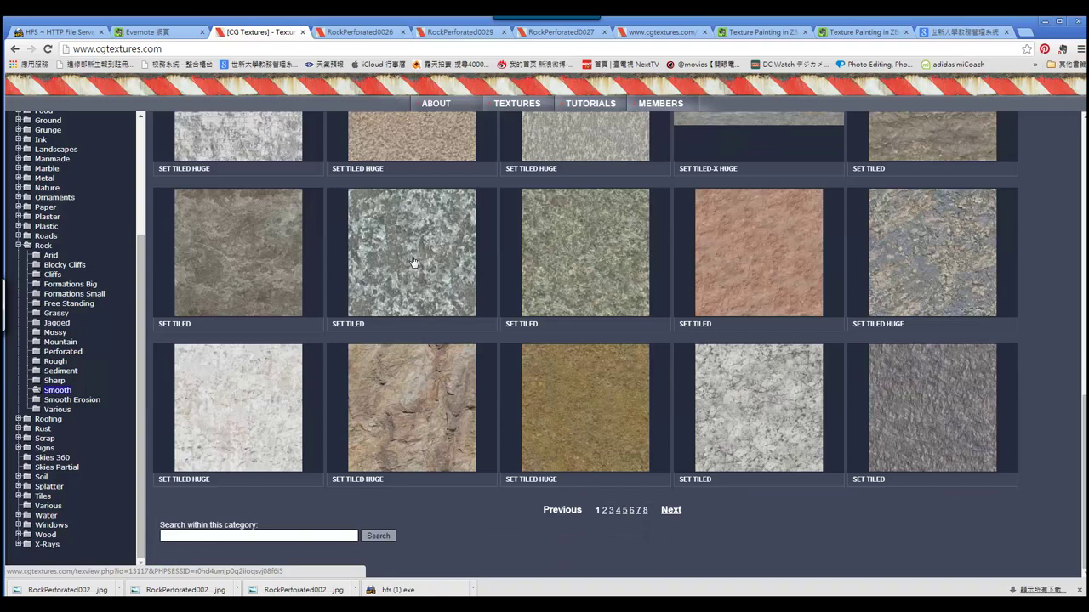
pyautogui.scroll(1, 409, 265)
pyautogui.click(409, 296)
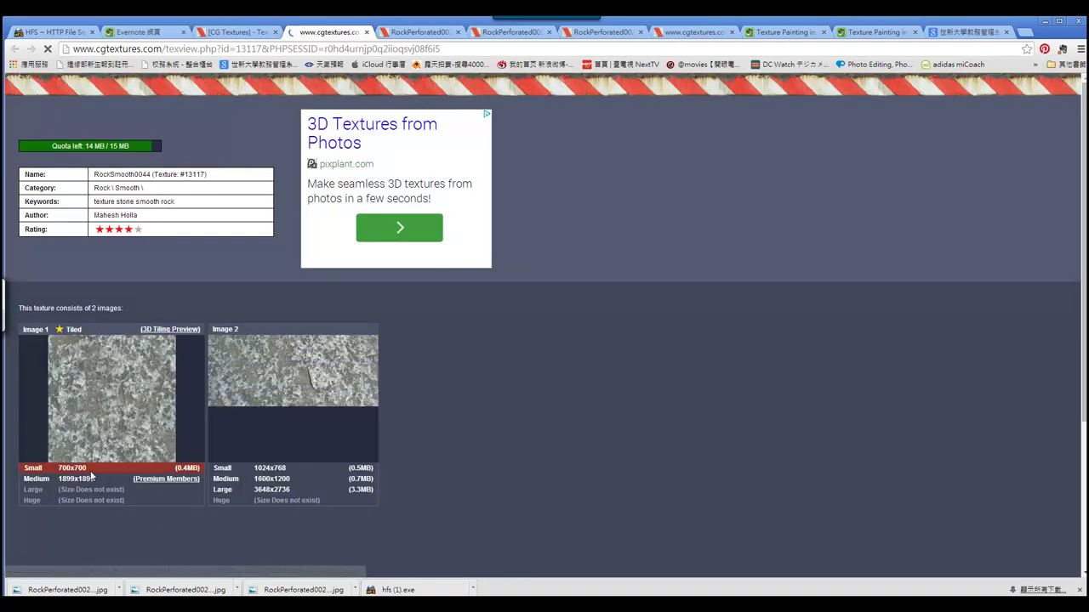
# - Save RockSmooth0044's small 700x700 image and return to the 'Texture Painting in ZBrush 4' note
pyautogui.click(90, 470)
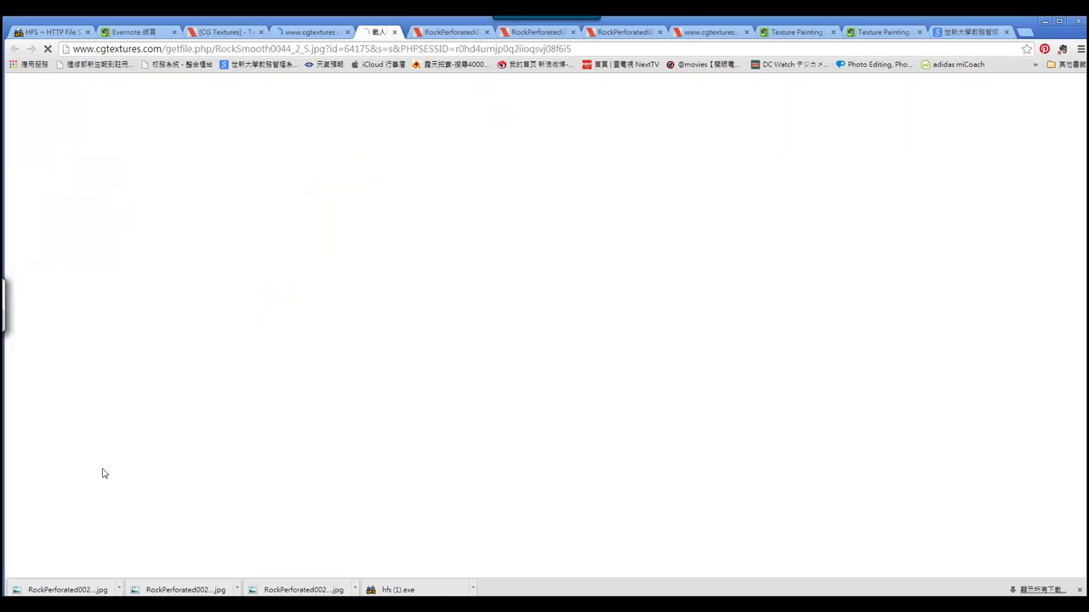
pyautogui.click(621, 487)
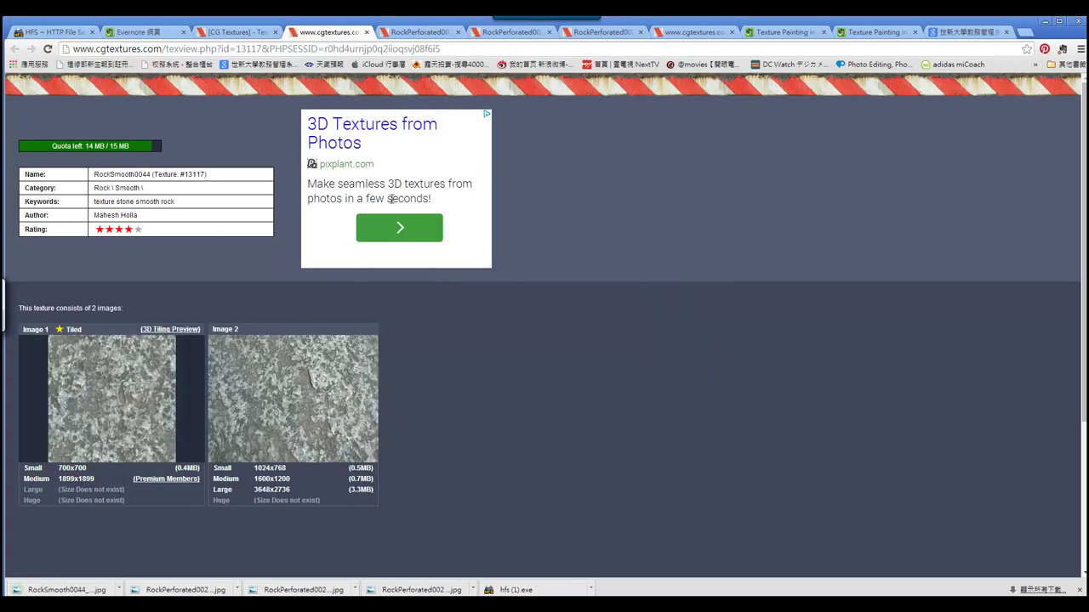
pyautogui.click(785, 35)
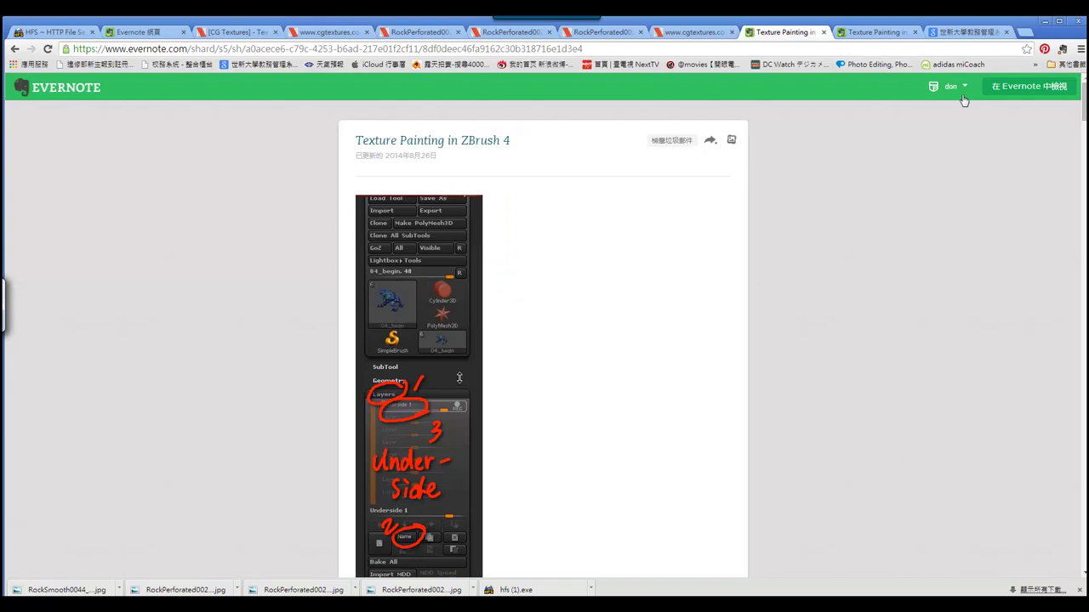
# - Snap the notes window to the left half of the screen, then bring ZBrush forward
pyautogui.press('super')
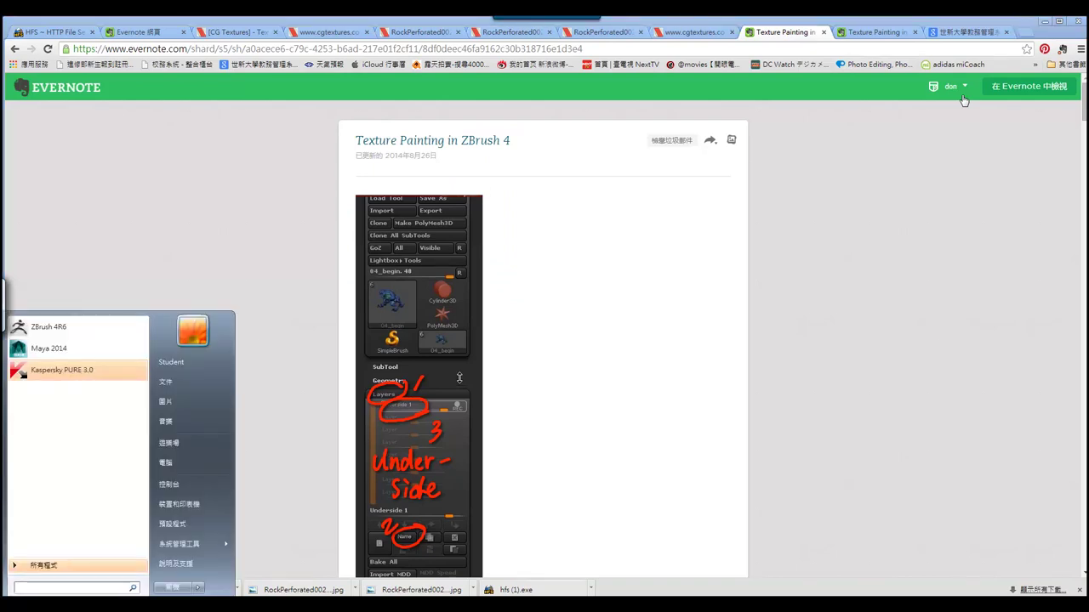
pyautogui.click(1007, 124)
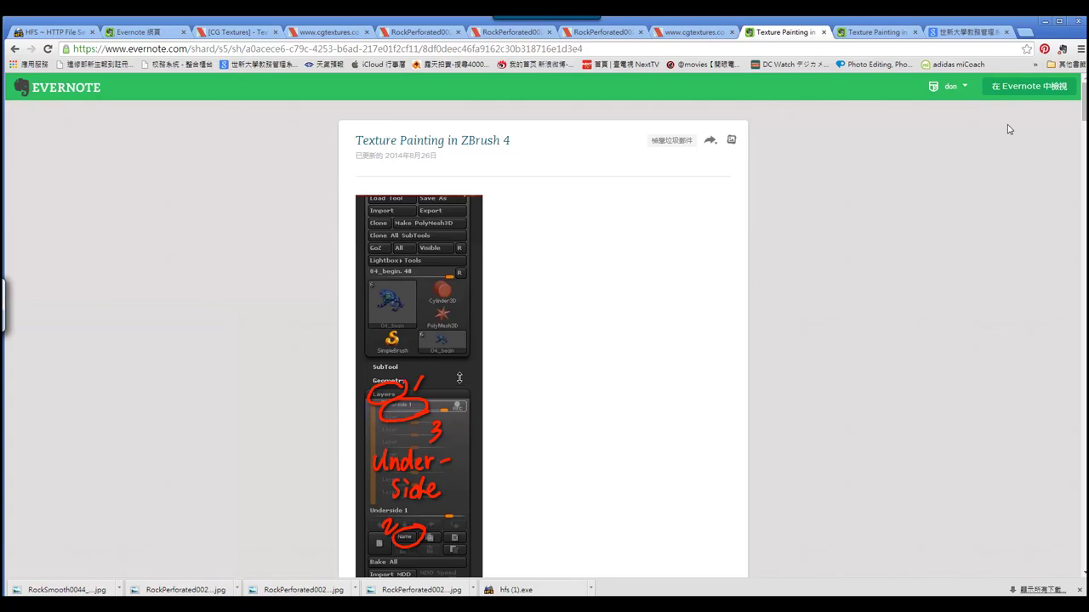
pyautogui.press('super+Right')
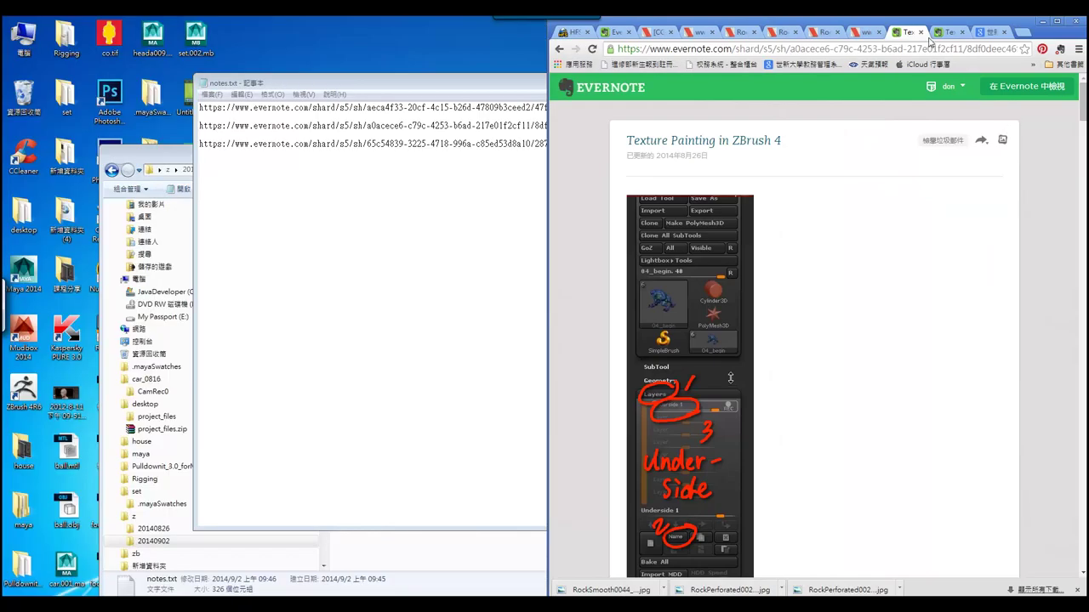
pyautogui.moveTo(930, 42)
pyautogui.mouseDown()
pyautogui.moveTo(410, 41)
pyautogui.moveTo(468, 25)
pyautogui.mouseUp()
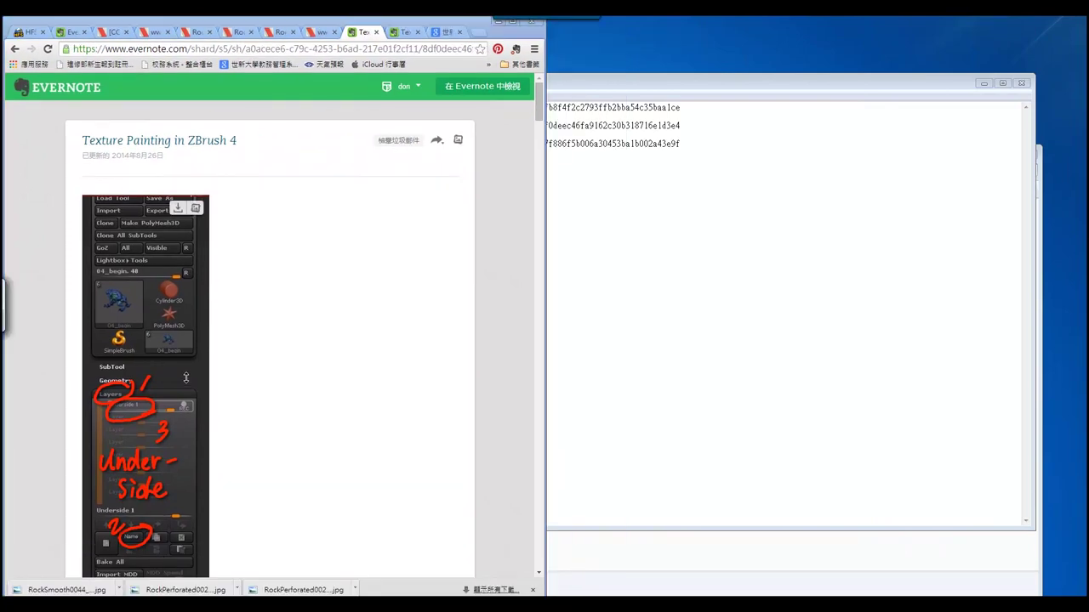
pyautogui.hotkey('alt', 'Tab')
# - Resize ZBrush and the notes window side by side, then expand Tool > Layers
pyautogui.click(40, 340)
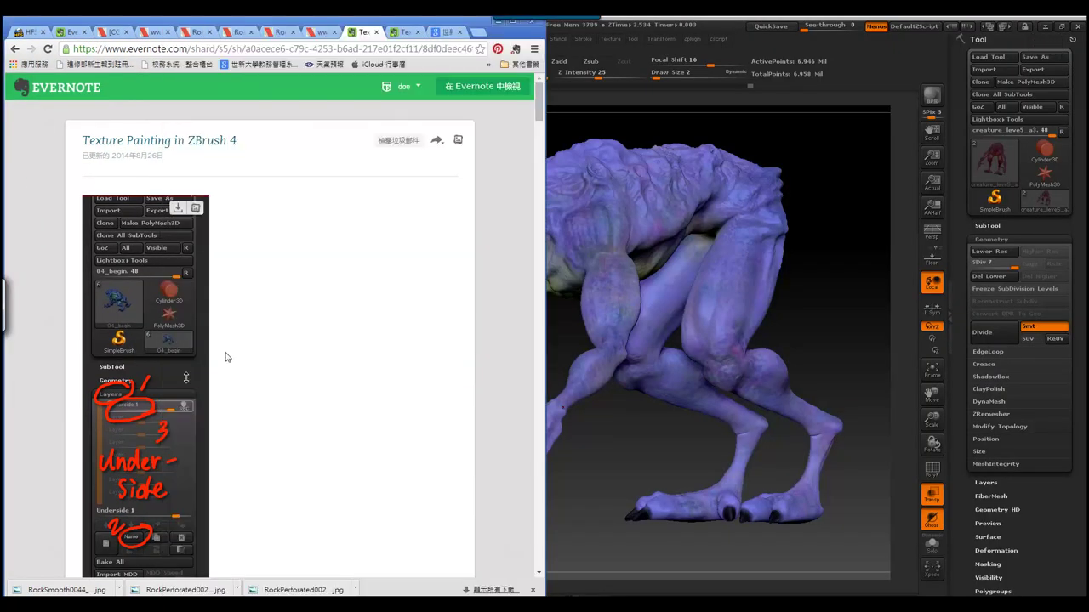
pyautogui.click(553, 199)
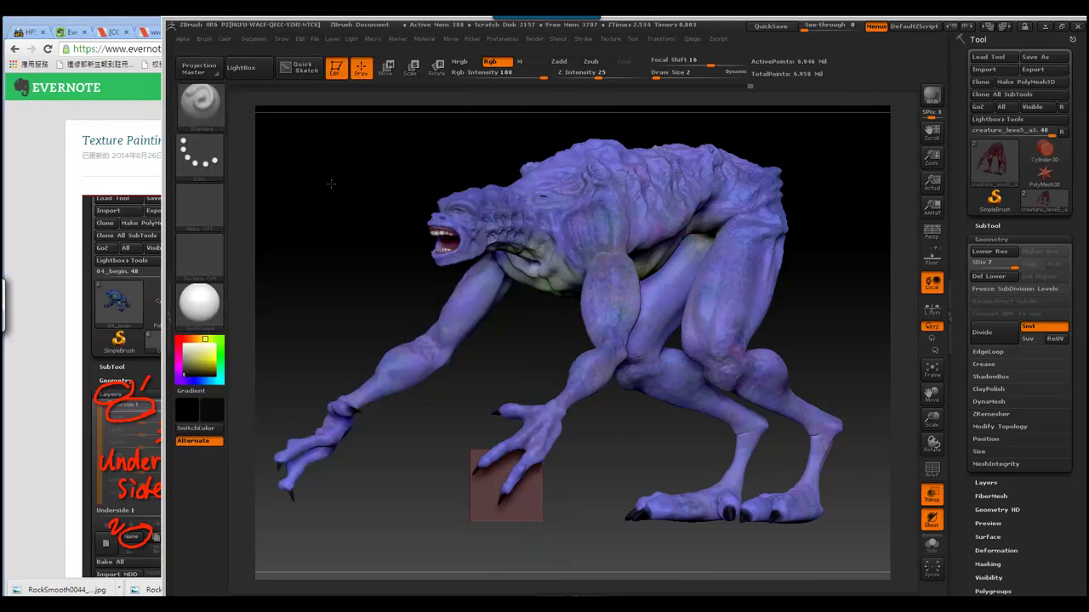
pyautogui.moveTo(170, 257); pyautogui.dragTo(406, 272)
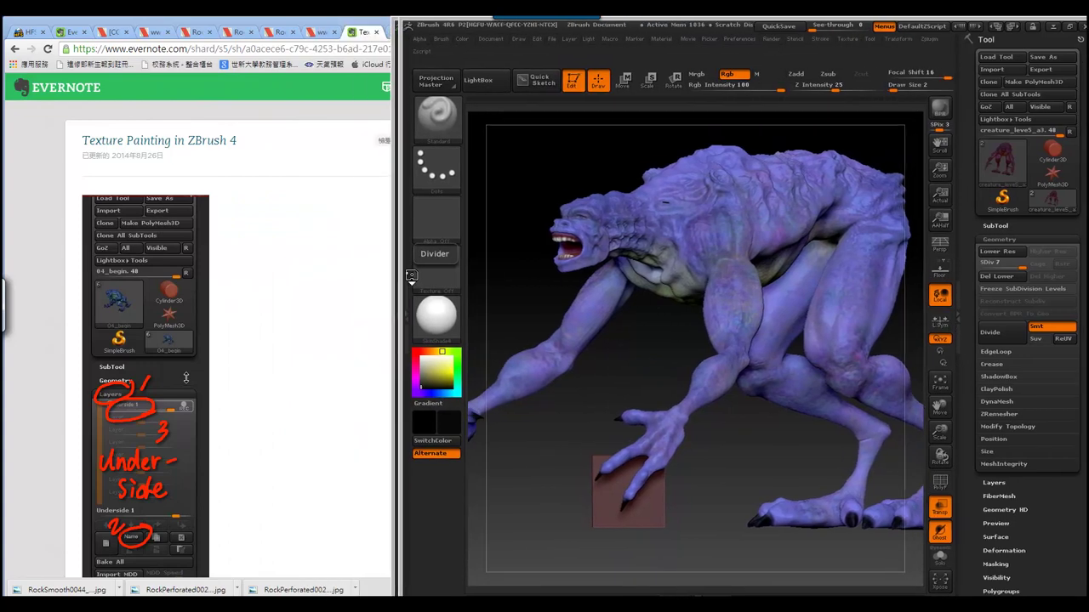
pyautogui.click(283, 448)
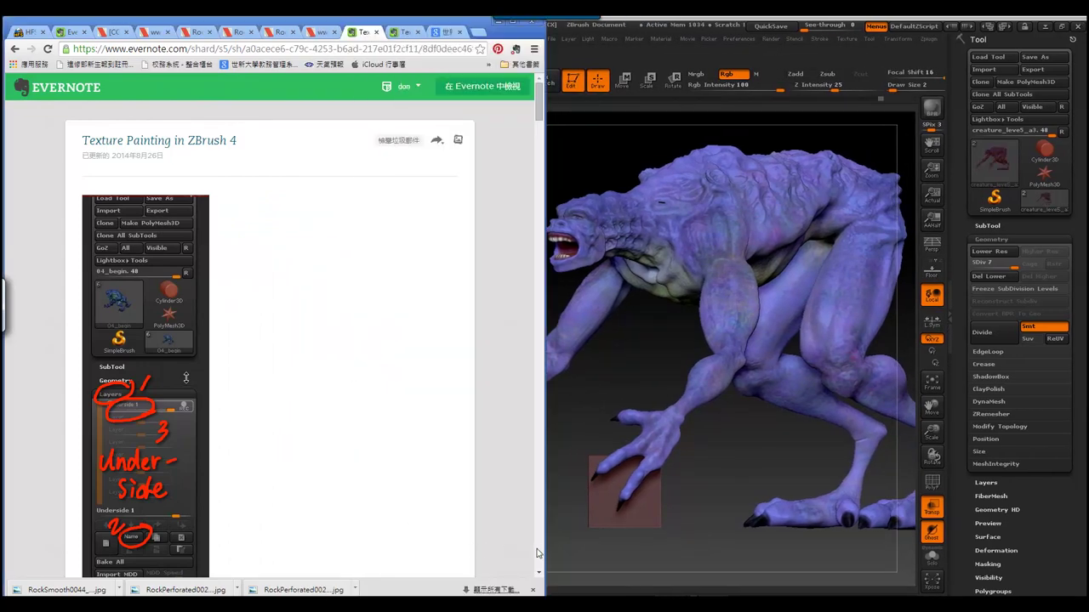
pyautogui.moveTo(552, 540); pyautogui.dragTo(402, 528)
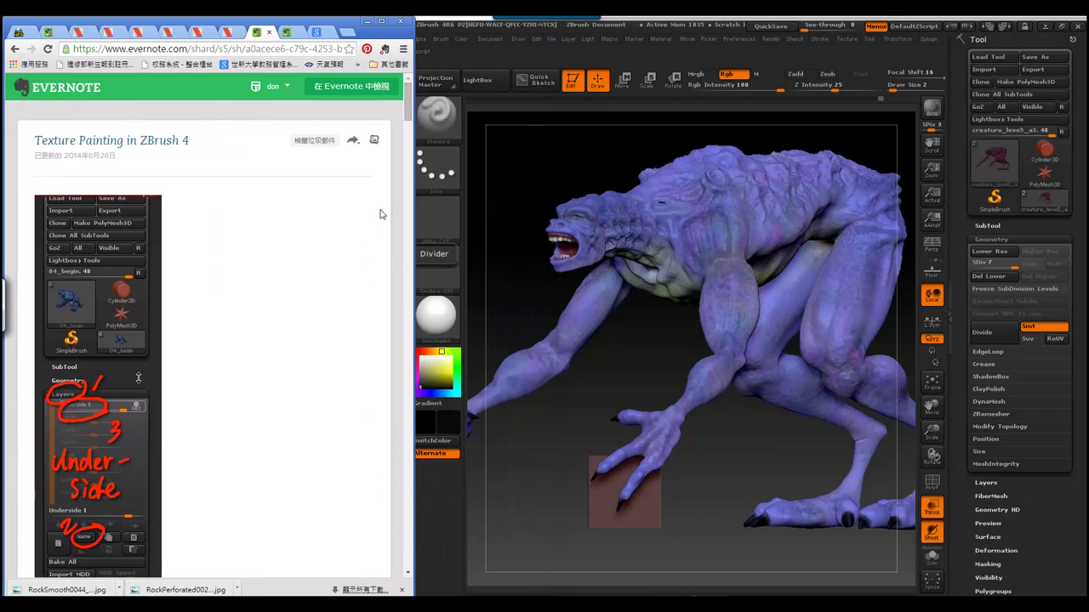
pyautogui.scroll(-1, 406, 106)
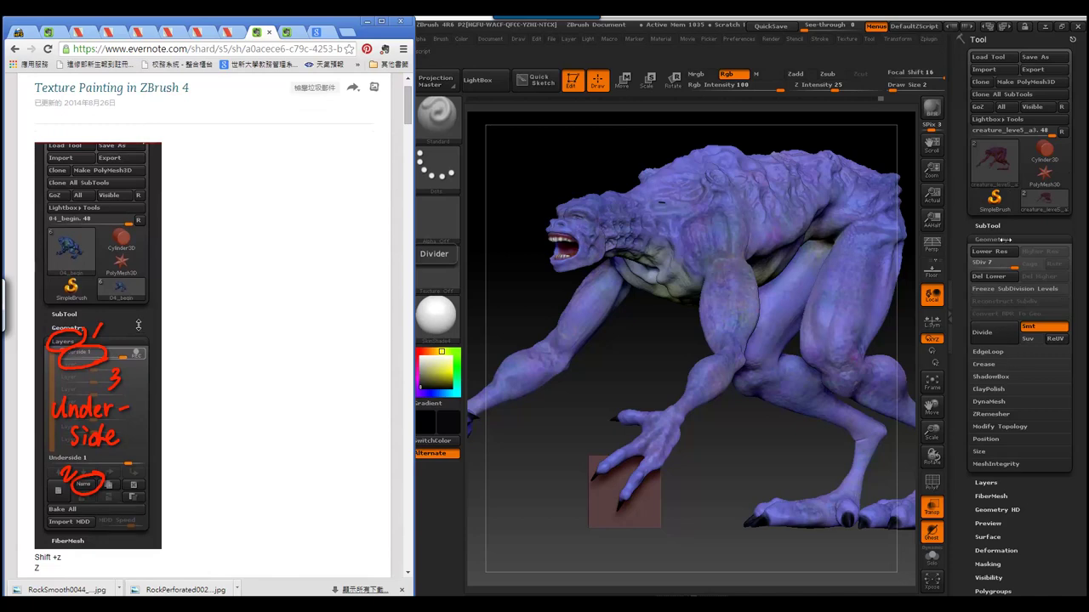
pyautogui.click(1000, 484)
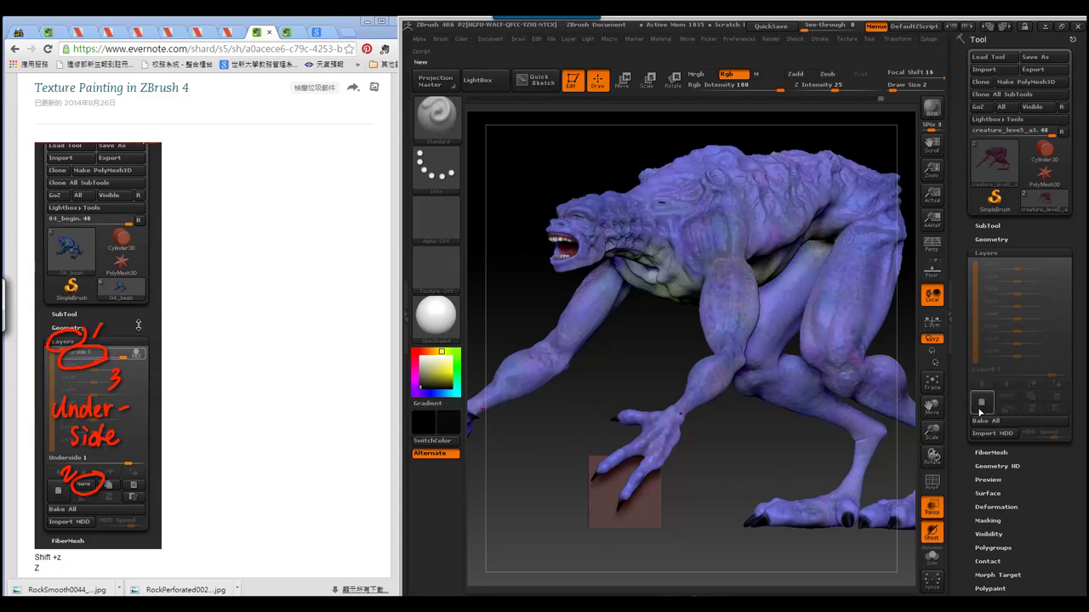
# - Add a new layer to the creature and select it, toggling its recording on and off
pyautogui.click(981, 405)
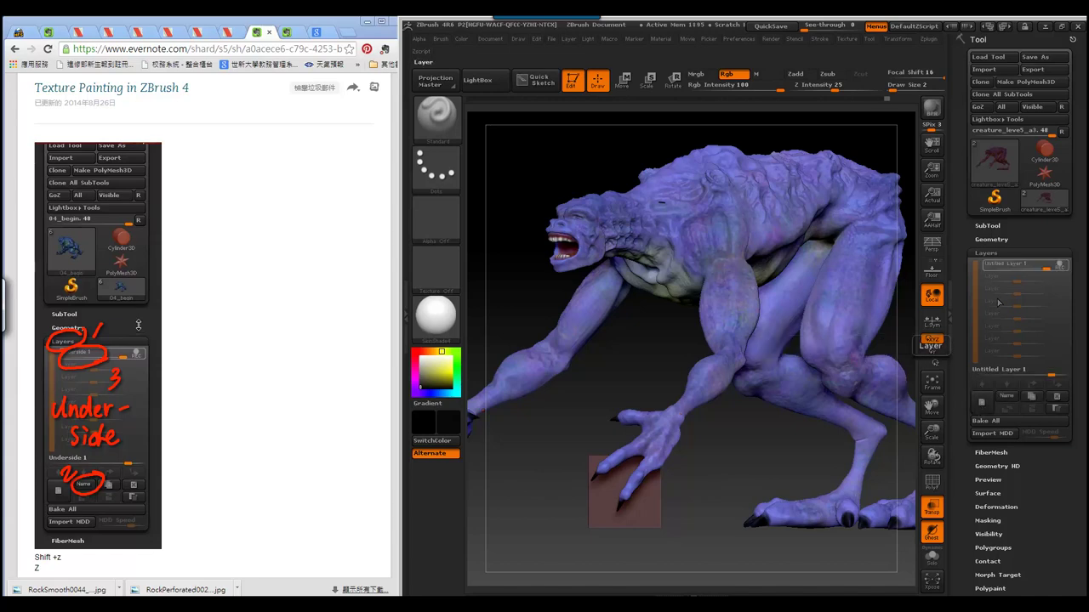
pyautogui.click(1008, 268)
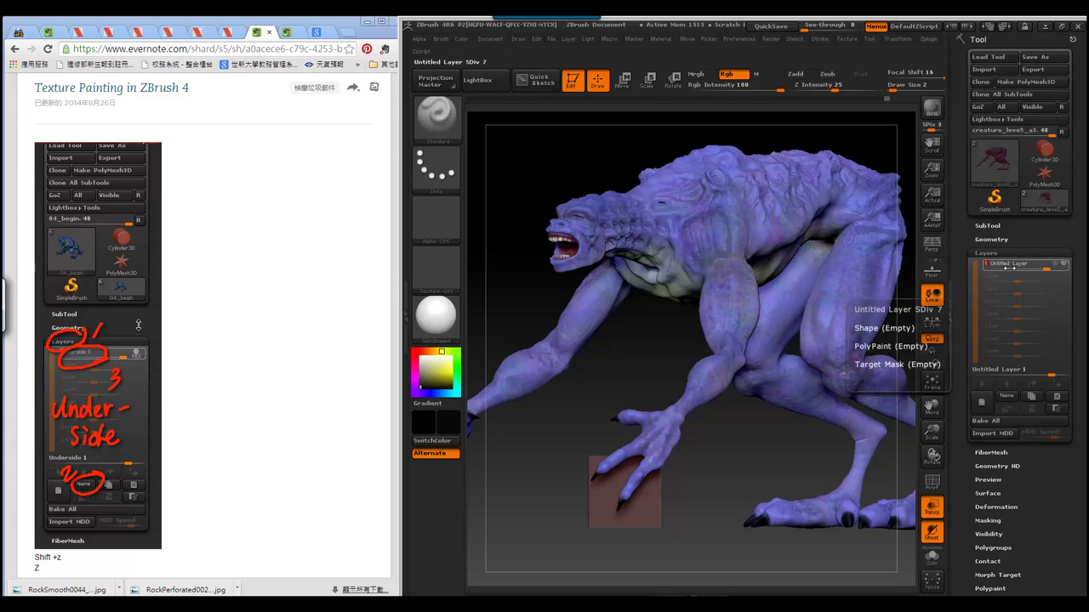
pyautogui.press('r')
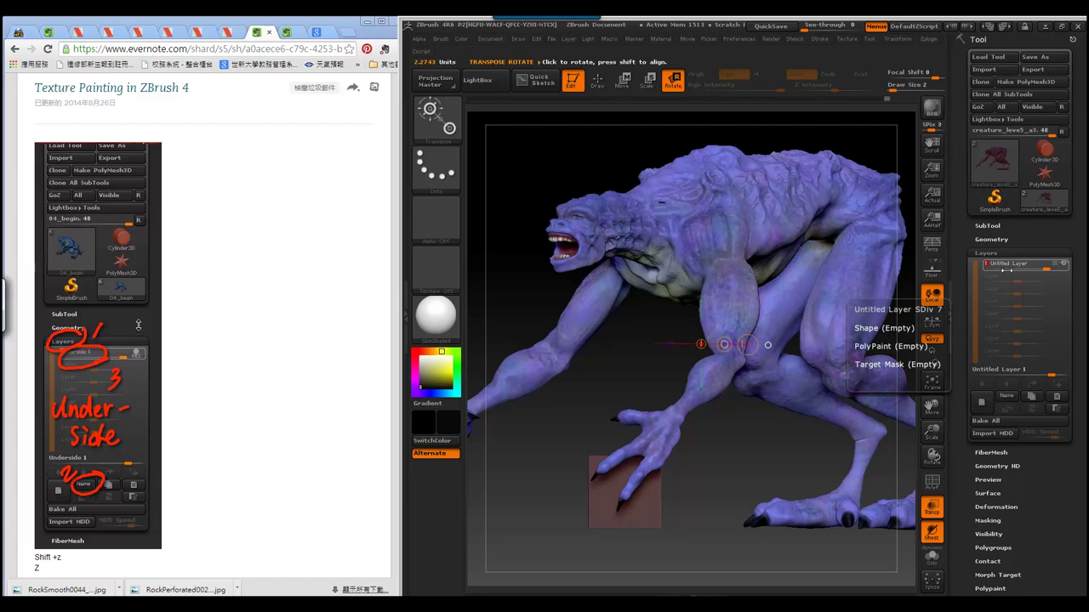
pyautogui.click(1006, 266)
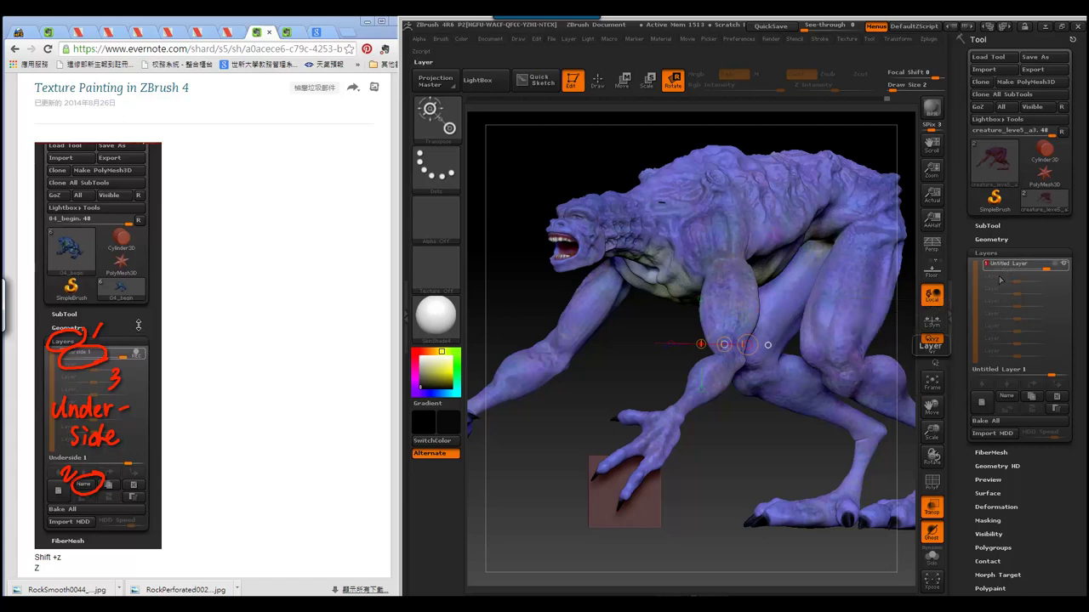
pyautogui.click(991, 371)
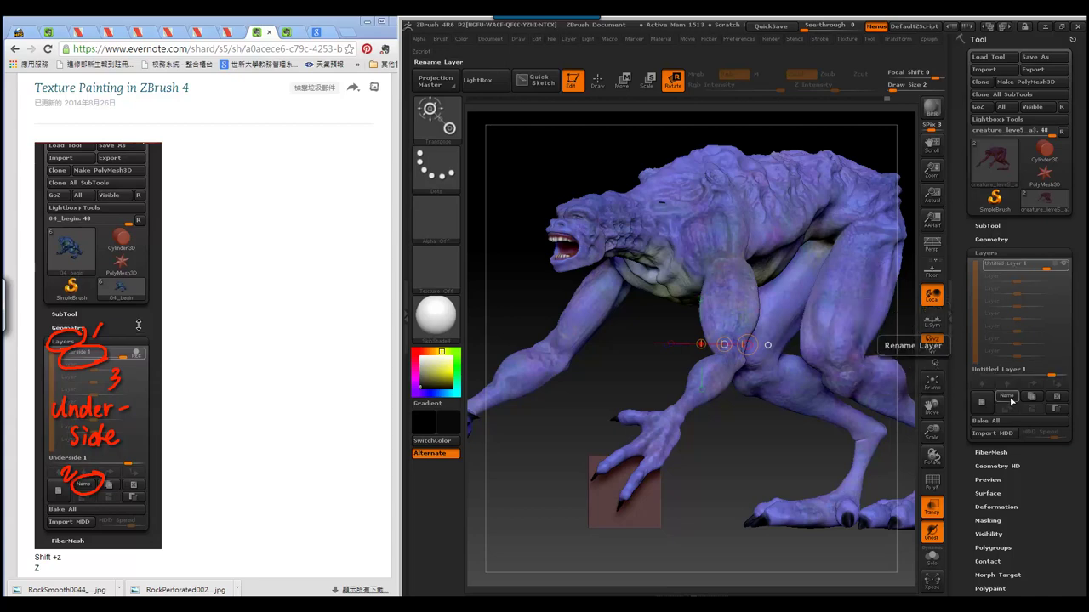
# - Rename the new layer from Untitled Layer 1 to 'rock 1'
pyautogui.click(1006, 397)
pyautogui.write('rock 1')
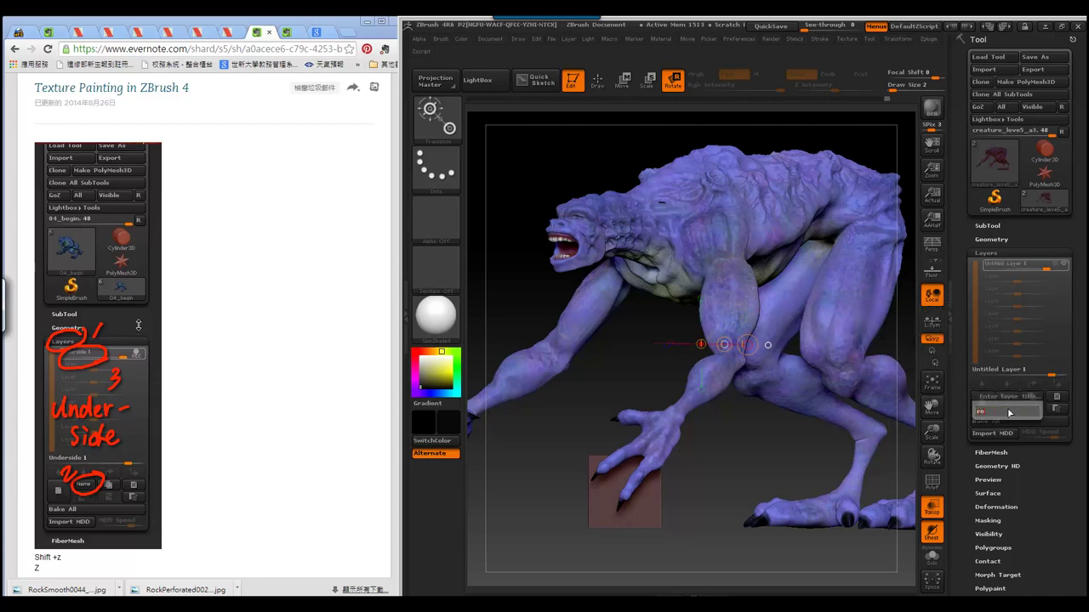
pyautogui.press('Return')
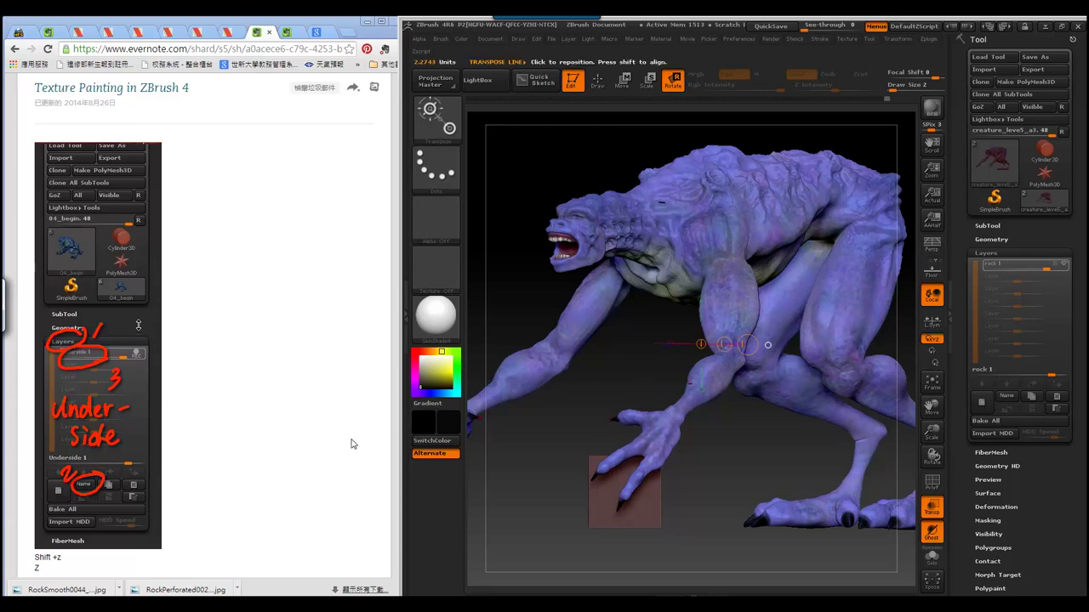
pyautogui.click(306, 426)
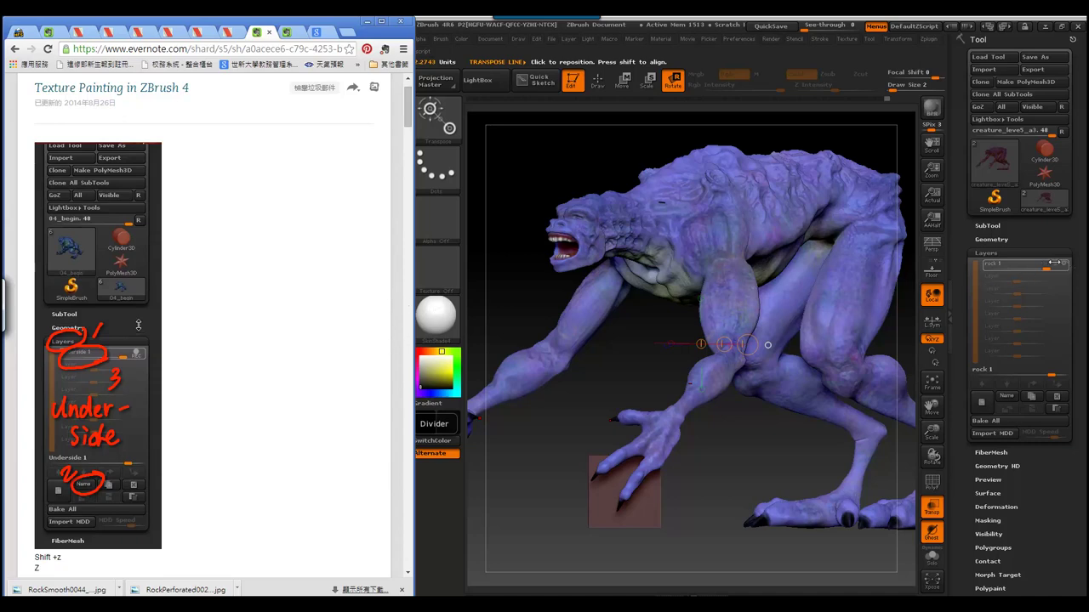
# - Scroll the notes to the 'Adding detail to the underside using Spotlight' Texture > Import screenshot
pyautogui.moveTo(409, 116); pyautogui.dragTo(410, 143)
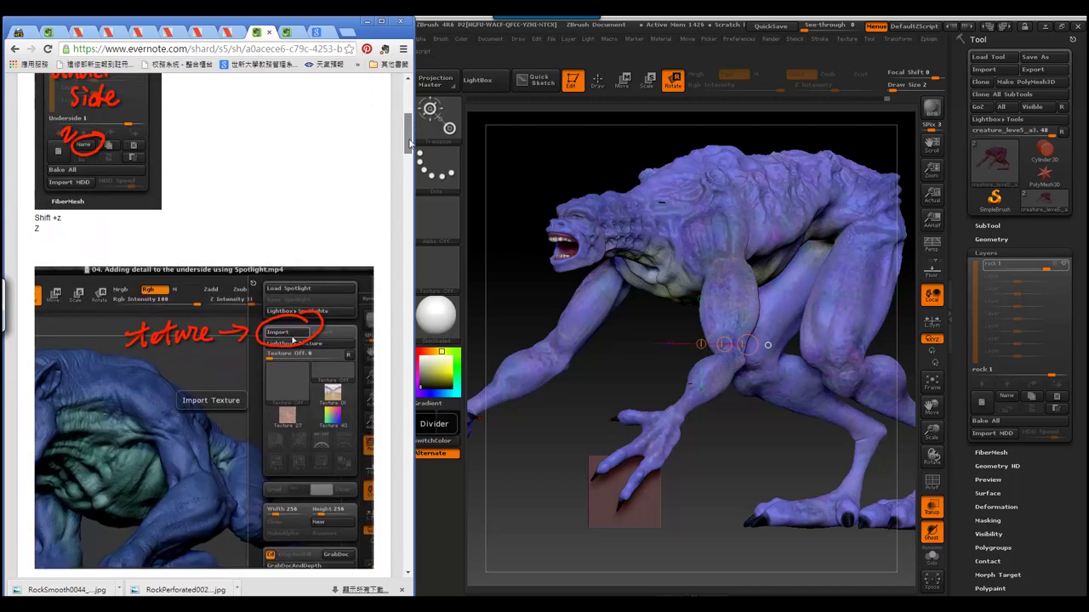
pyautogui.click(1059, 267)
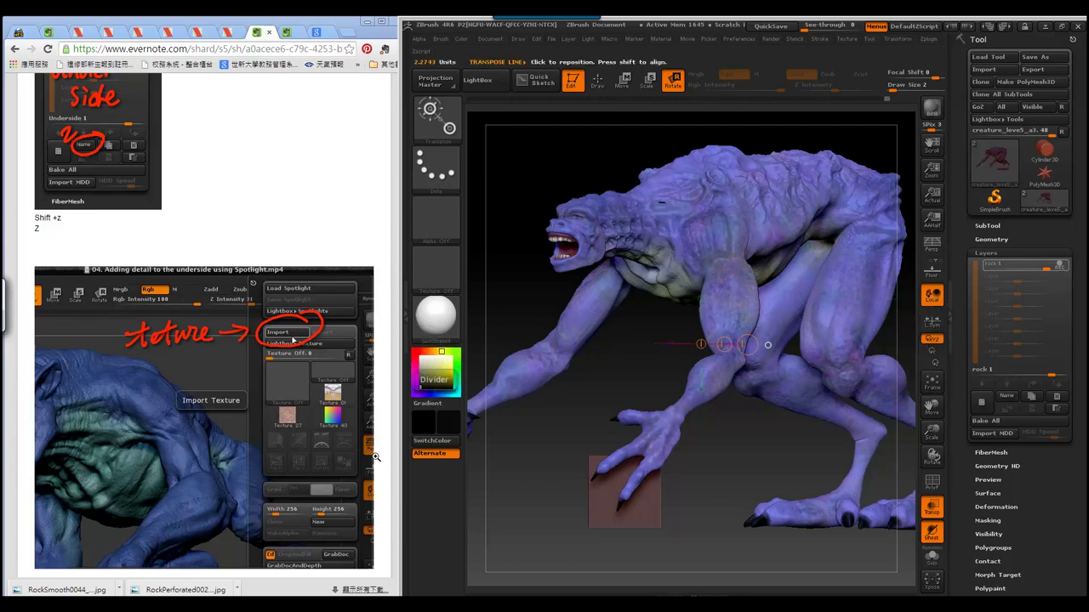
pyautogui.click(309, 184)
pyautogui.scroll(3, 311, 194)
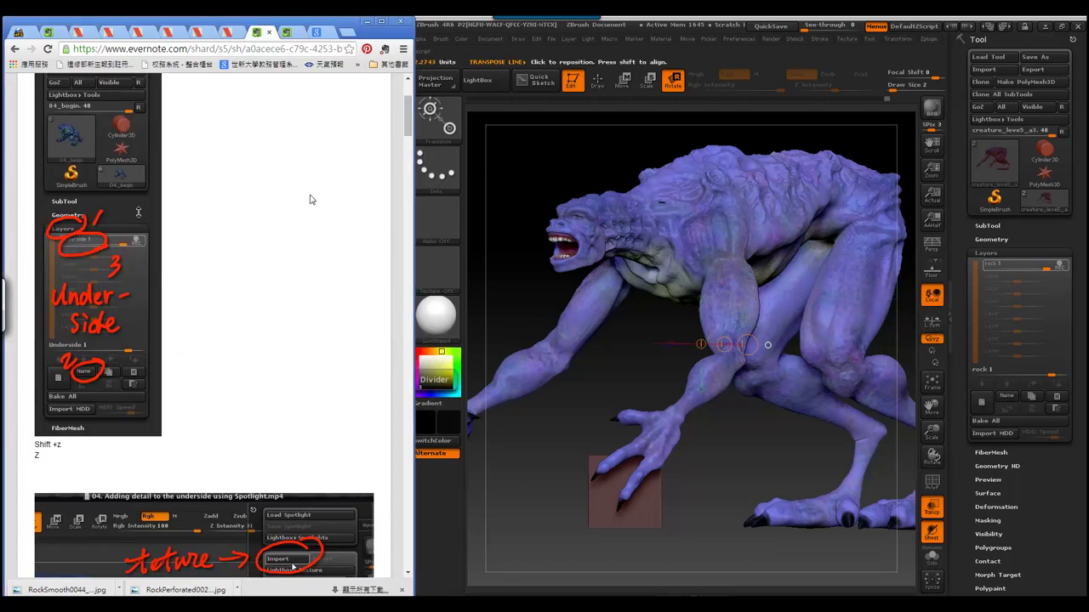
pyautogui.scroll(-3, 311, 200)
pyautogui.scroll(-1, 311, 202)
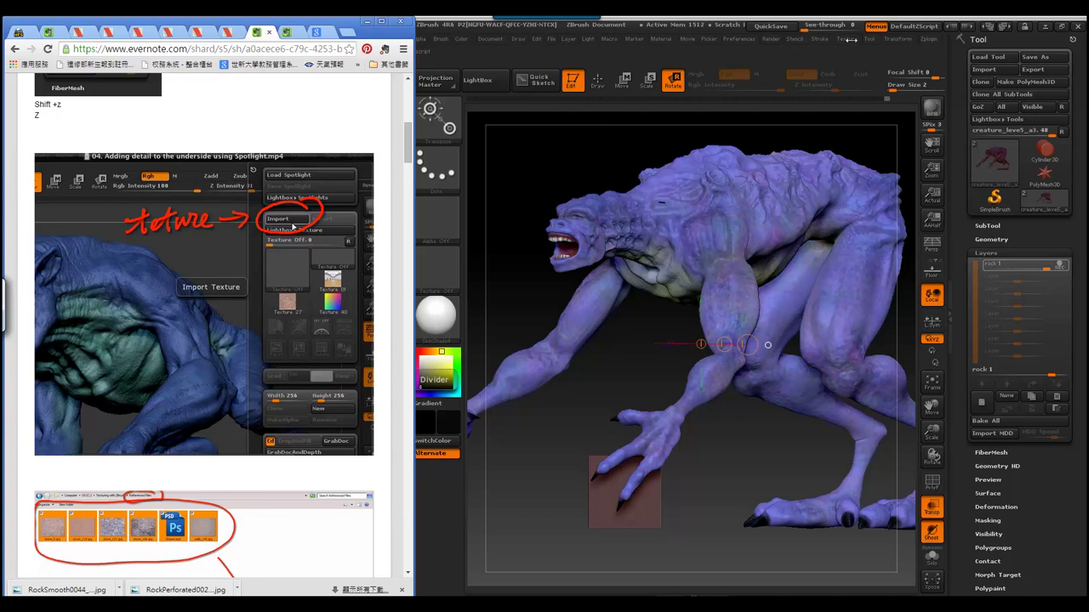
pyautogui.click(848, 39)
# - Start a texture import and browse the downloaded rock images on the Desktop
pyautogui.click(869, 108)
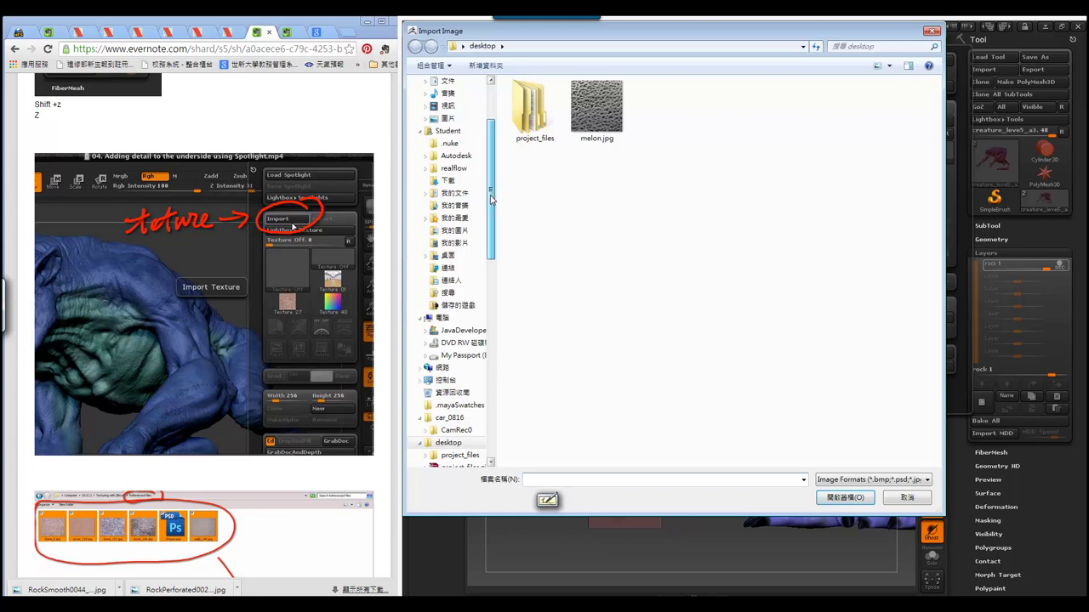
pyautogui.moveTo(491, 195); pyautogui.dragTo(493, 298)
pyautogui.scroll(10, 459, 213)
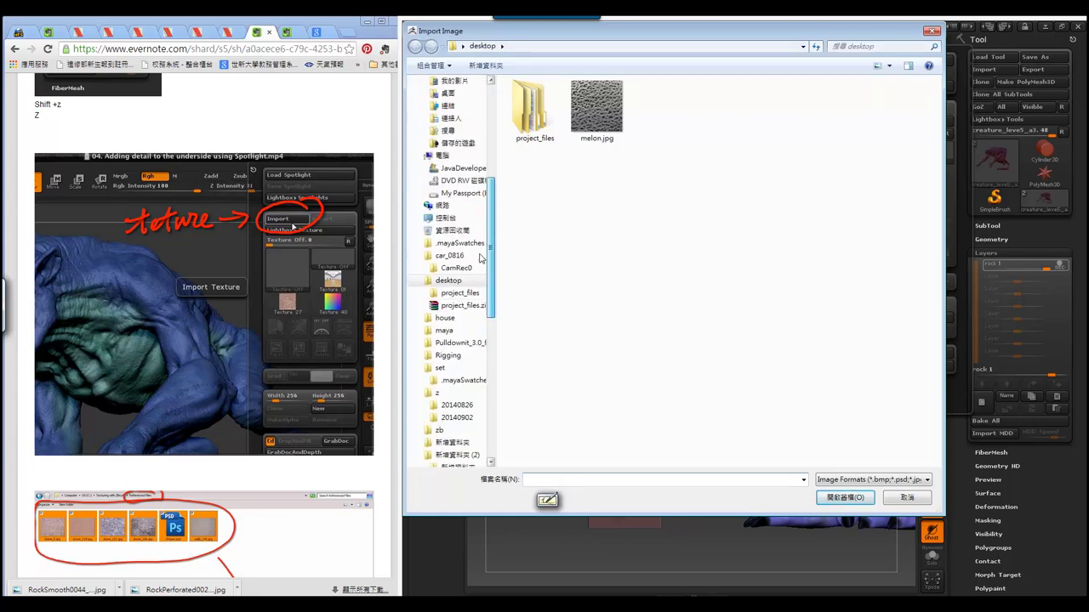
pyautogui.click(455, 117)
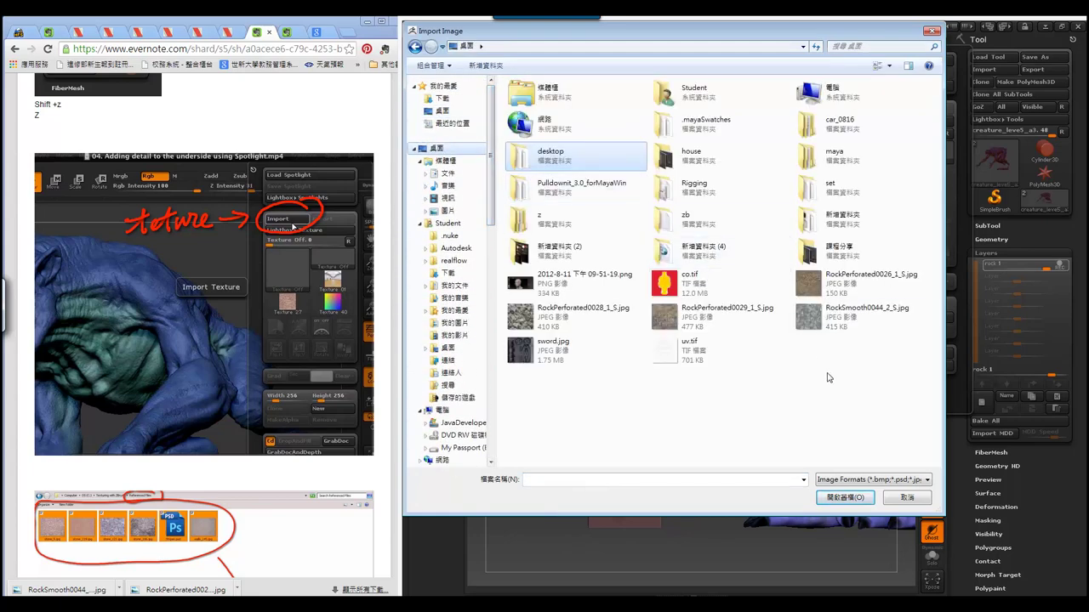
pyautogui.click(859, 284)
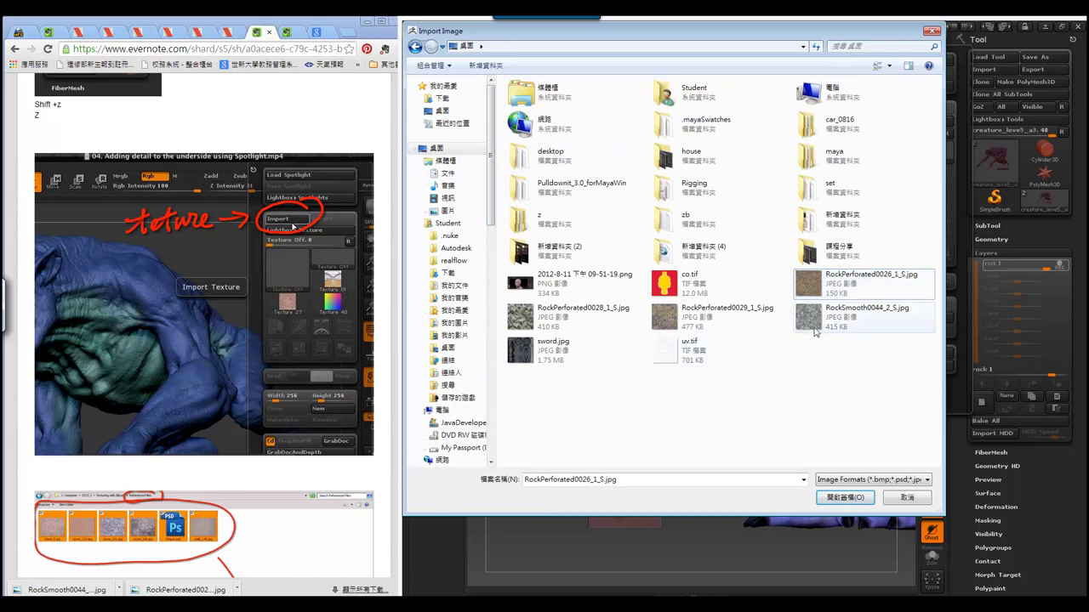
pyautogui.click(812, 321)
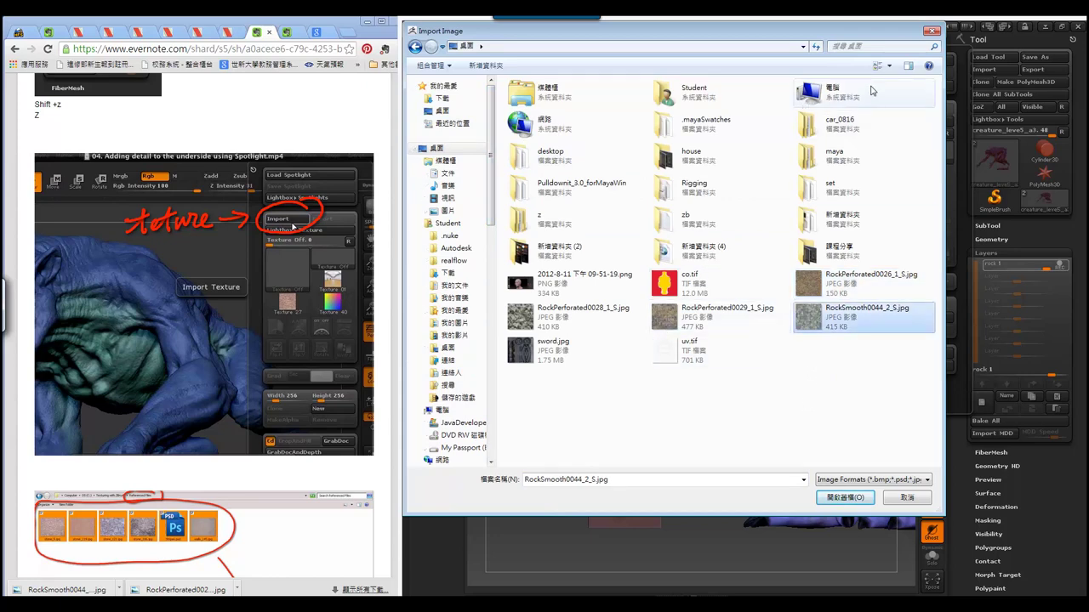
# - Switch the file view to Large Icons and import RockPerforated0029_1_S.jpg
pyautogui.click(889, 66)
pyautogui.moveTo(891, 146); pyautogui.dragTo(889, 48)
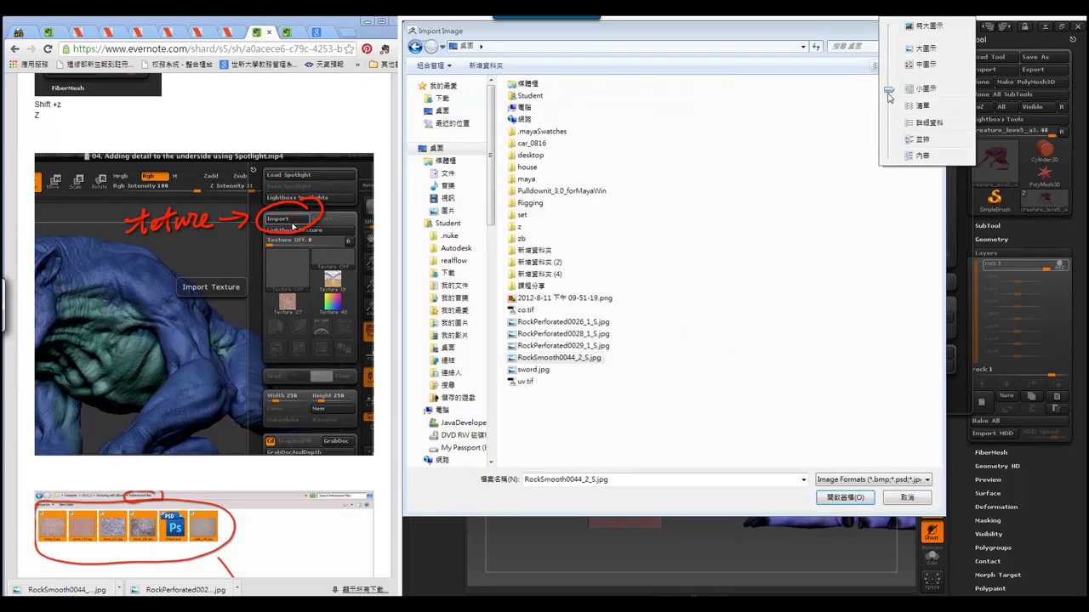
pyautogui.scroll(-5, 930, 353)
pyautogui.scroll(-5, 929, 353)
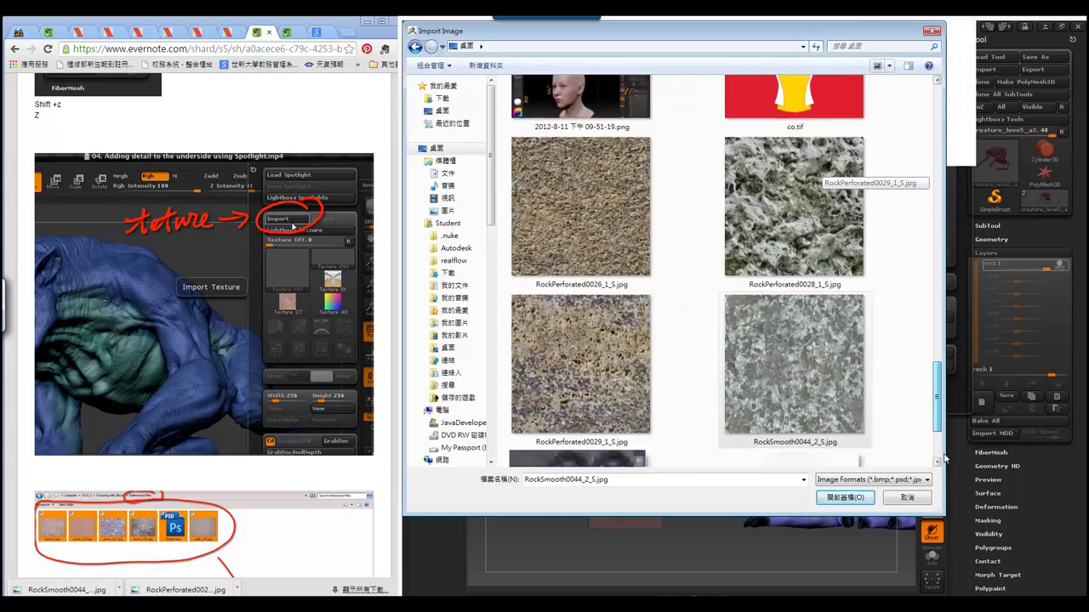
pyautogui.scroll(-1, 935, 408)
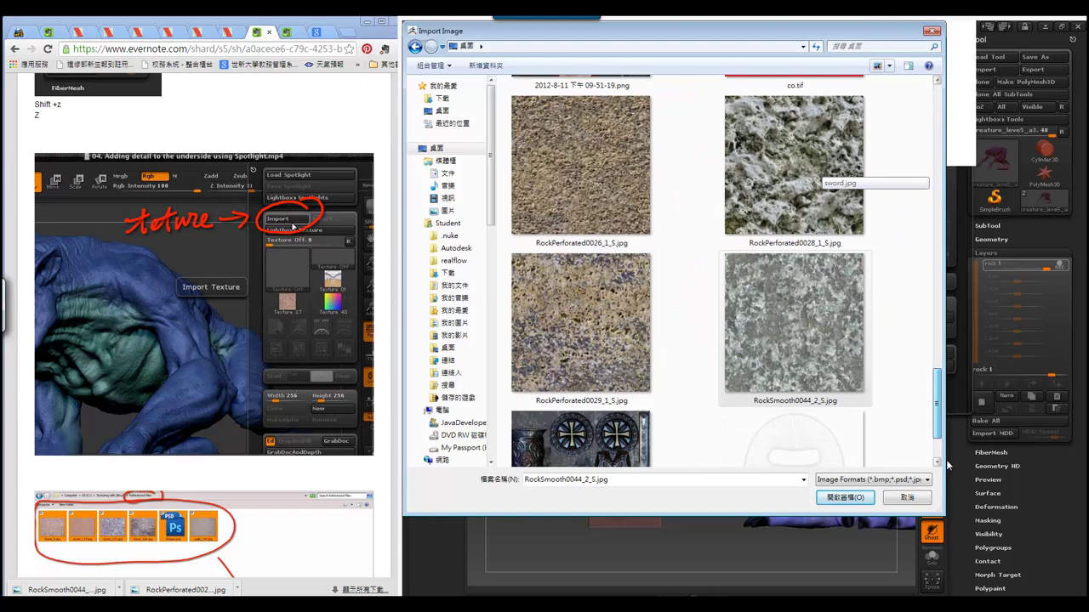
pyautogui.scroll(1, 583, 392)
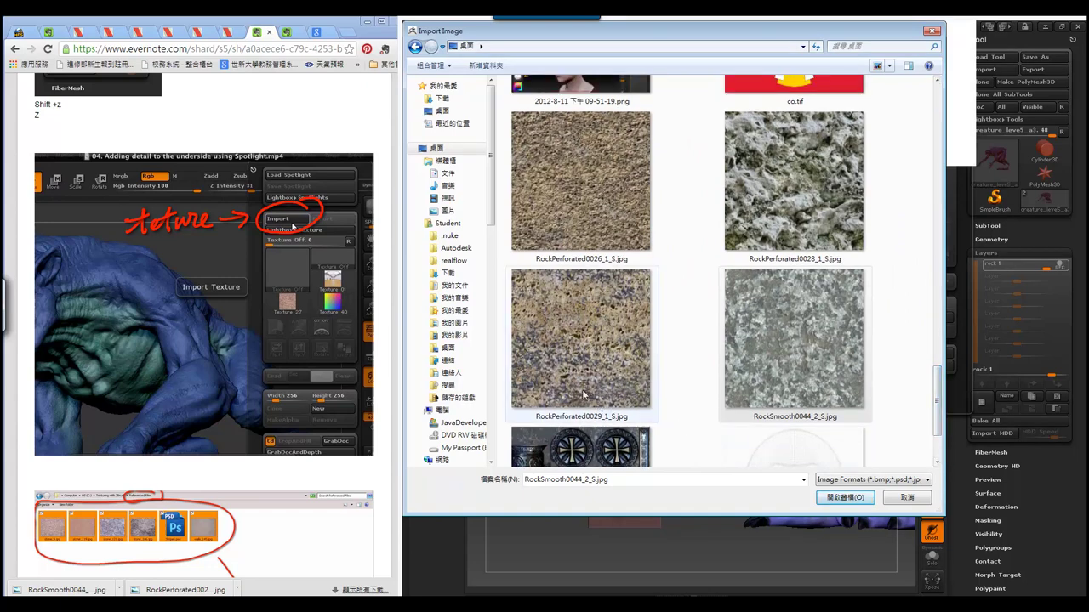
pyautogui.click(585, 392)
pyautogui.click(844, 498)
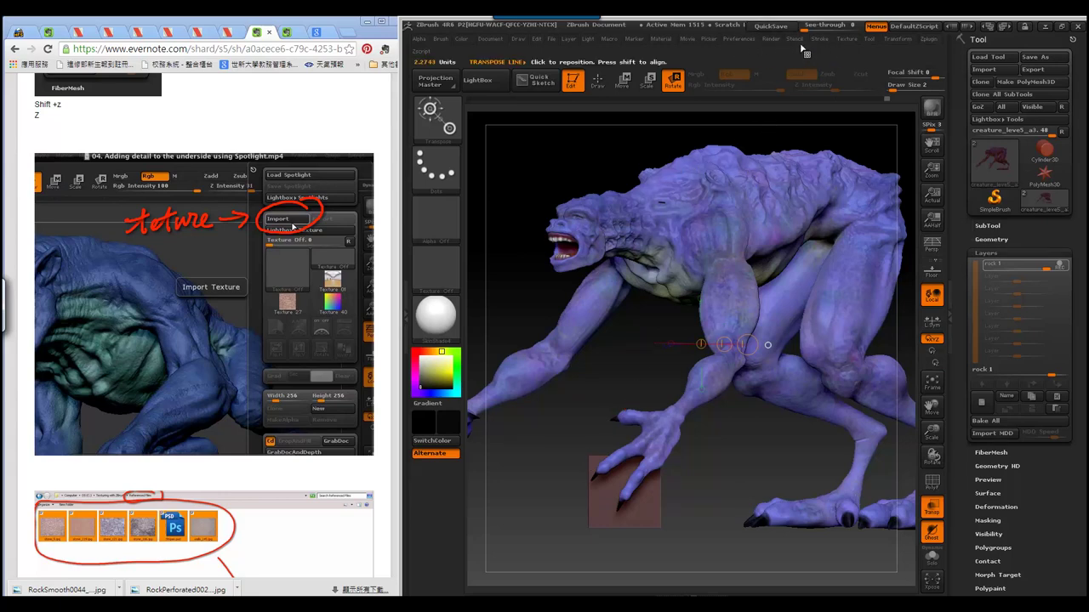
# - Dock the Texture palette and make the imported RockPerforated0029 image the current texture
pyautogui.click(850, 40)
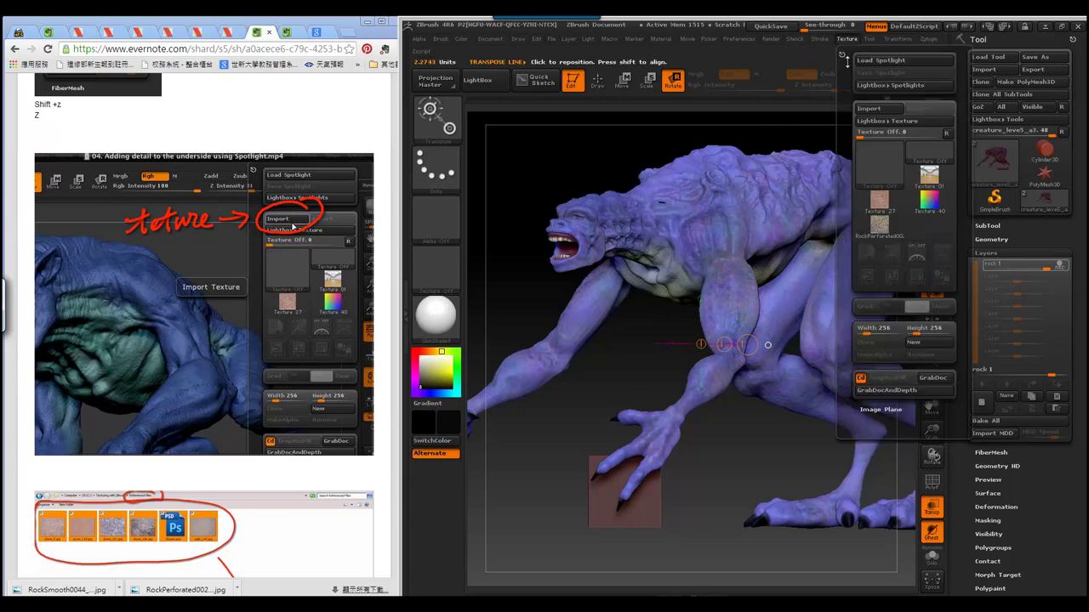
pyautogui.click(847, 58)
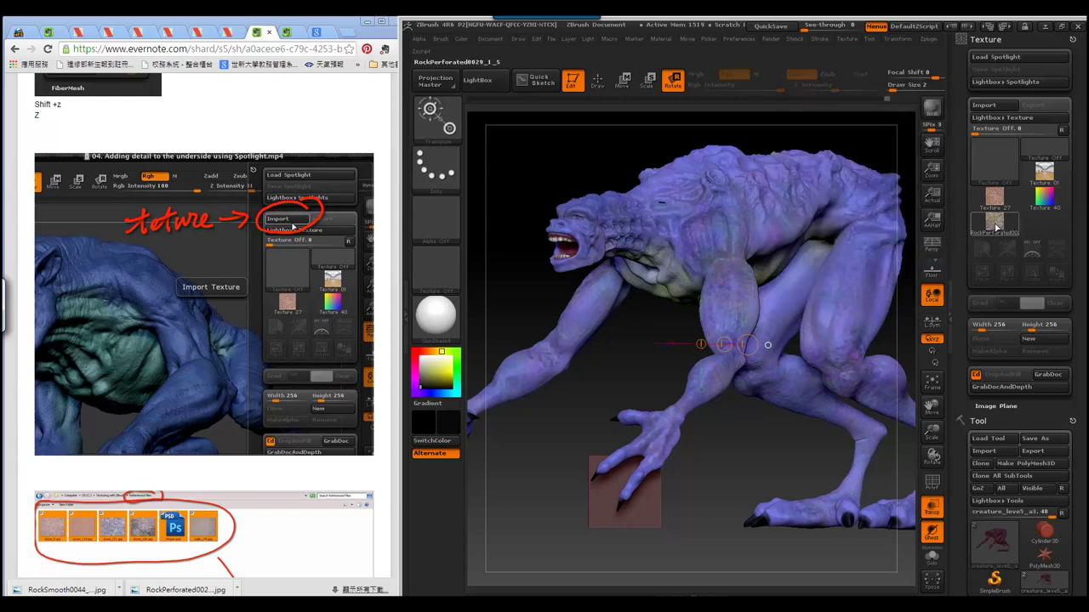
pyautogui.click(996, 228)
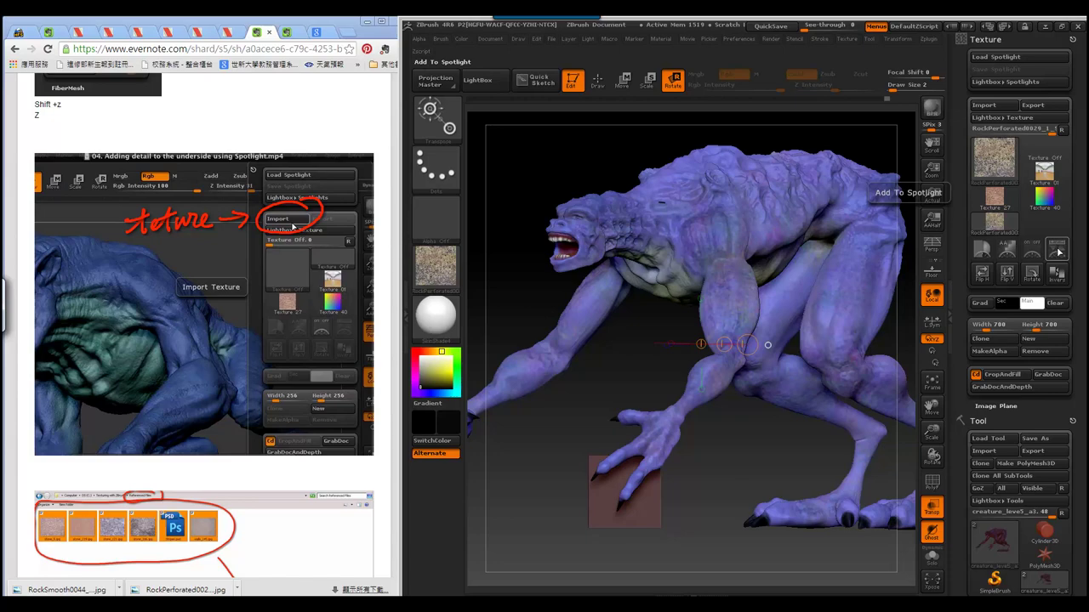
# - Check the enlarged tutorial screenshot, then add the rock texture to Spotlight
pyautogui.click(384, 203)
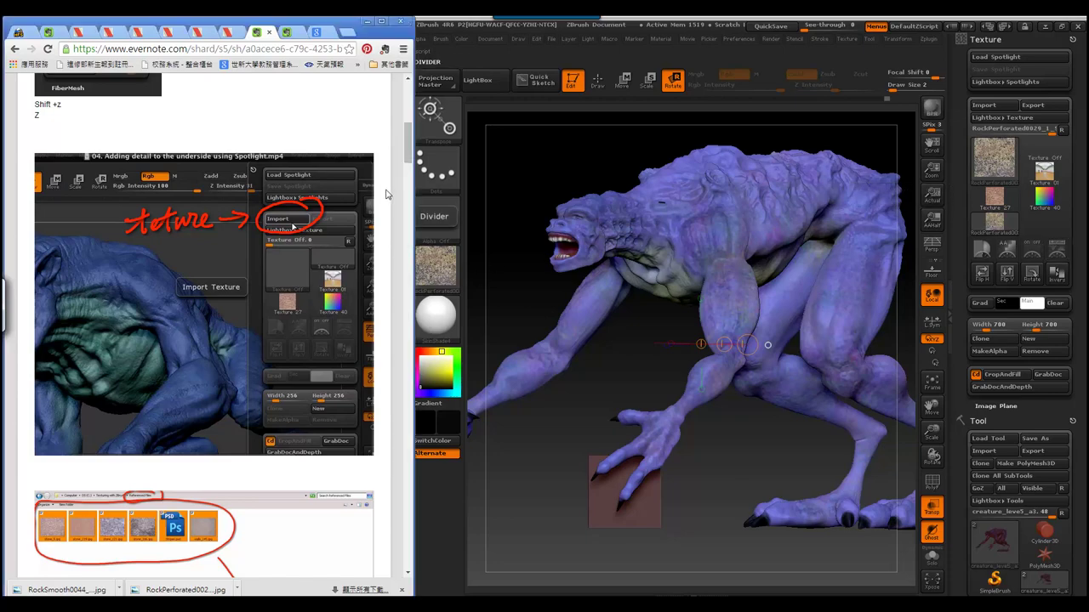
pyautogui.scroll(-3, 384, 202)
pyautogui.scroll(-3, 385, 203)
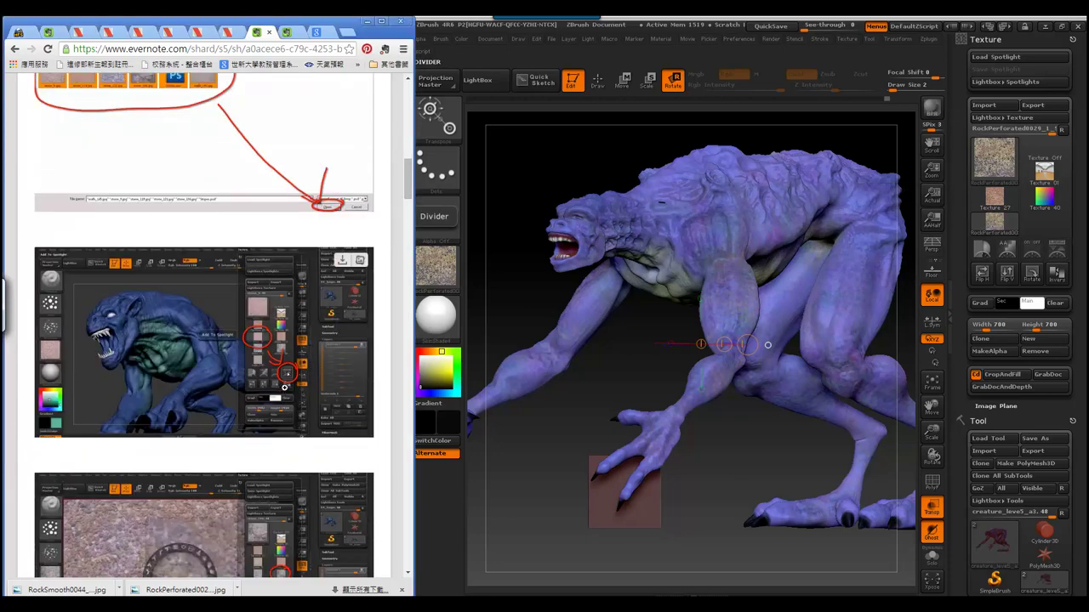
pyautogui.click(360, 261)
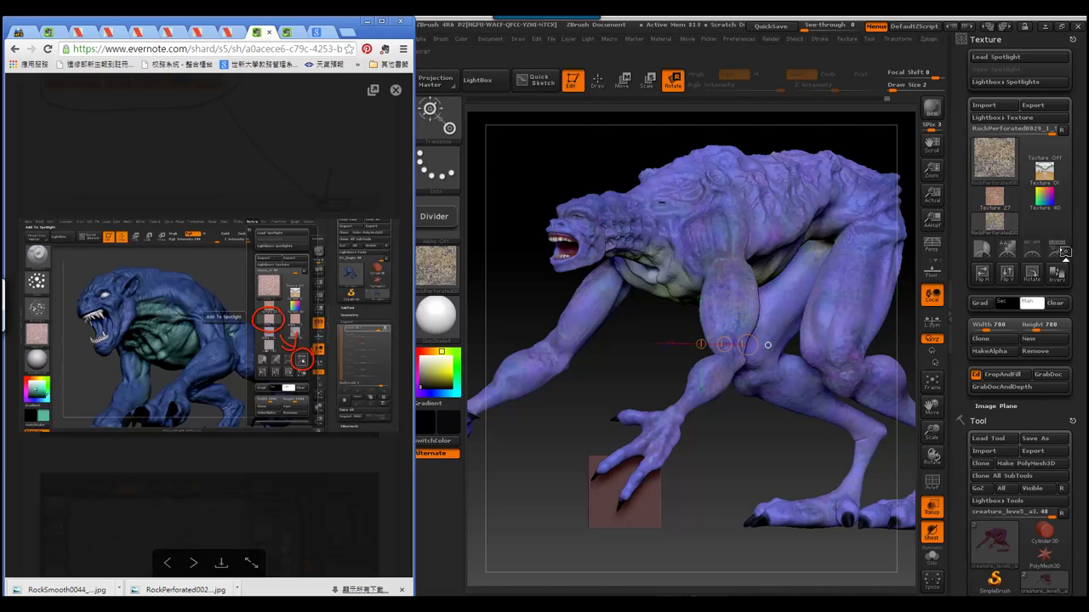
pyautogui.click(1064, 253)
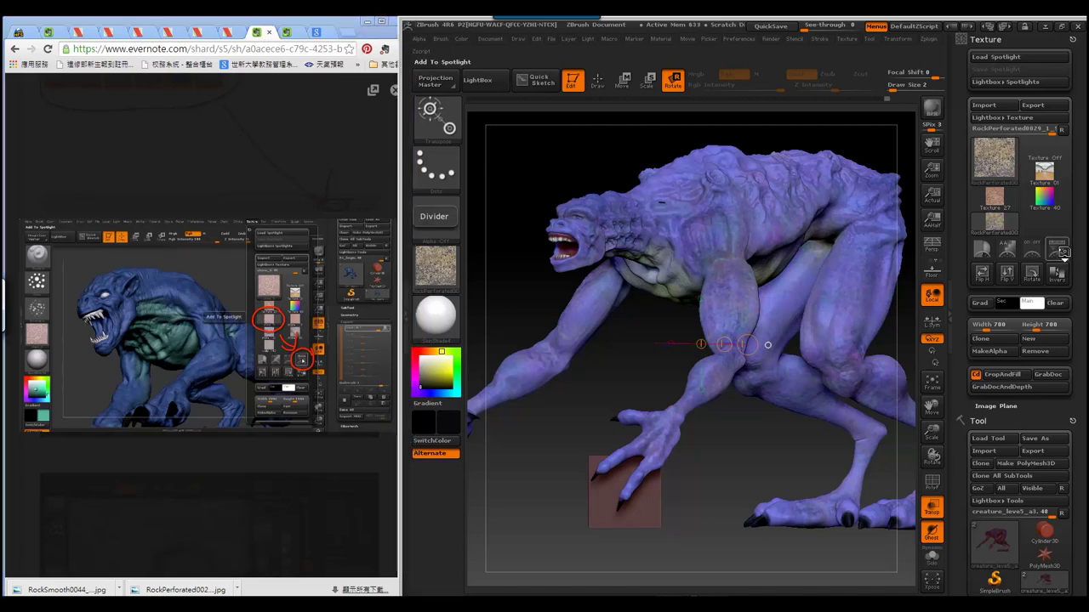
pyautogui.click(1063, 253)
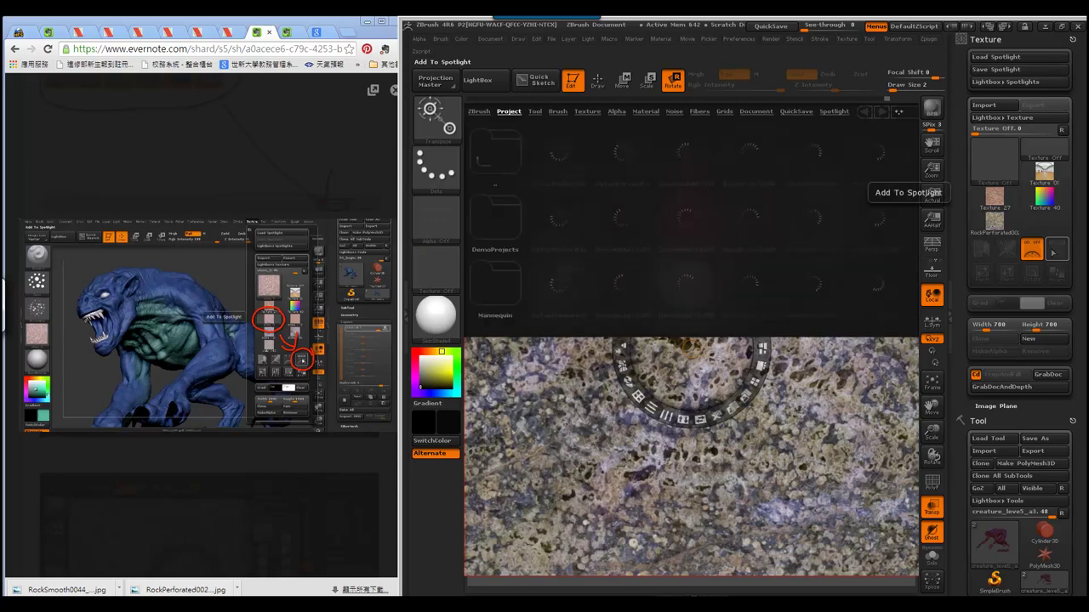
# - Close Lightbox and shrink the rock Spotlight texture to a small square over the creature
pyautogui.click(487, 81)
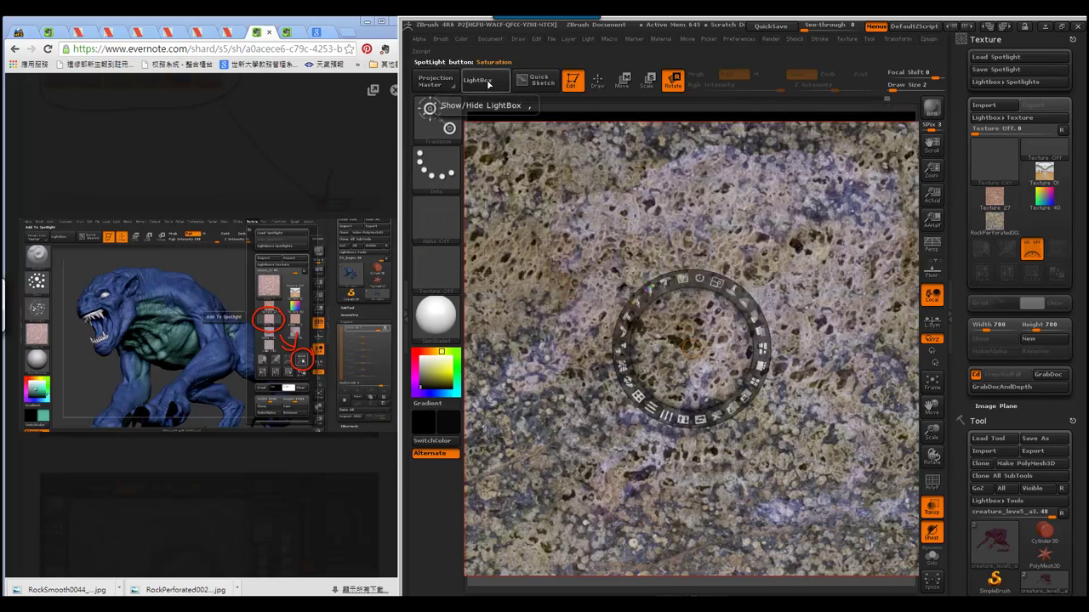
pyautogui.moveTo(713, 283); pyautogui.dragTo(647, 294)
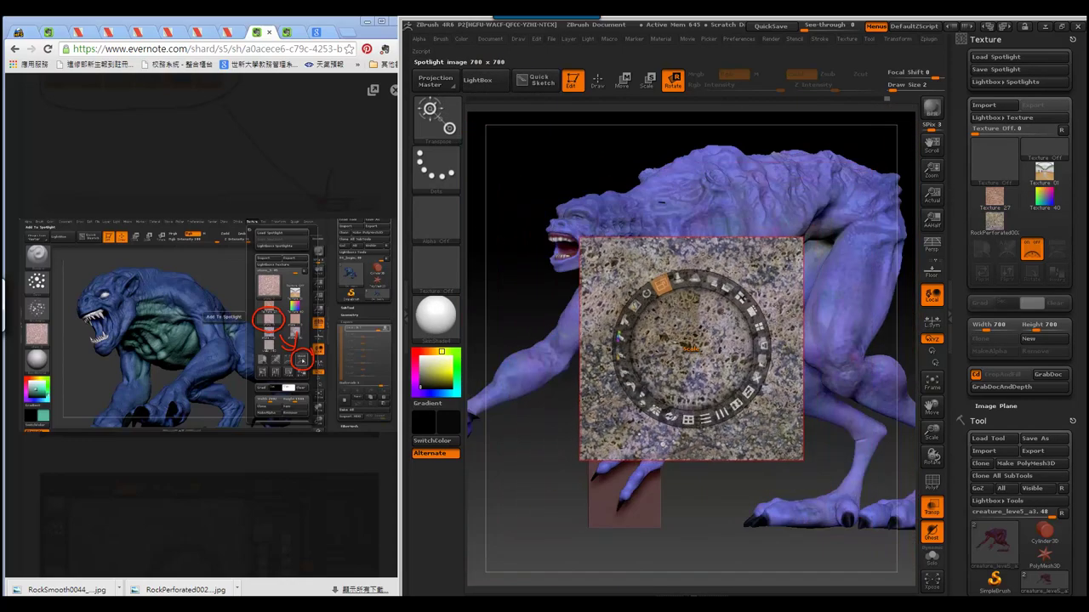
pyautogui.moveTo(618, 356); pyautogui.dragTo(582, 371)
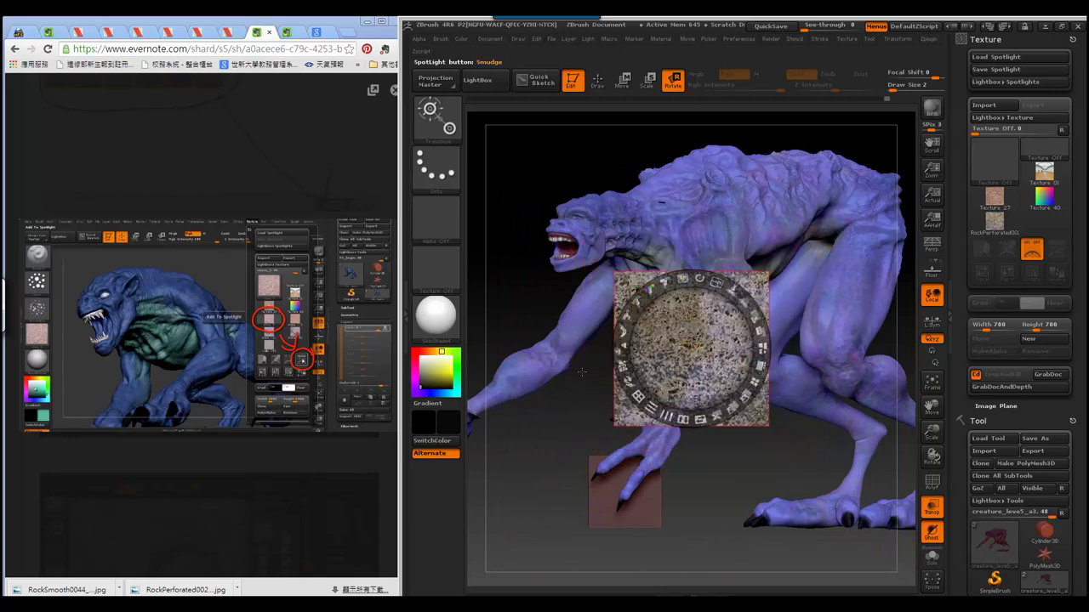
pyautogui.click(194, 563)
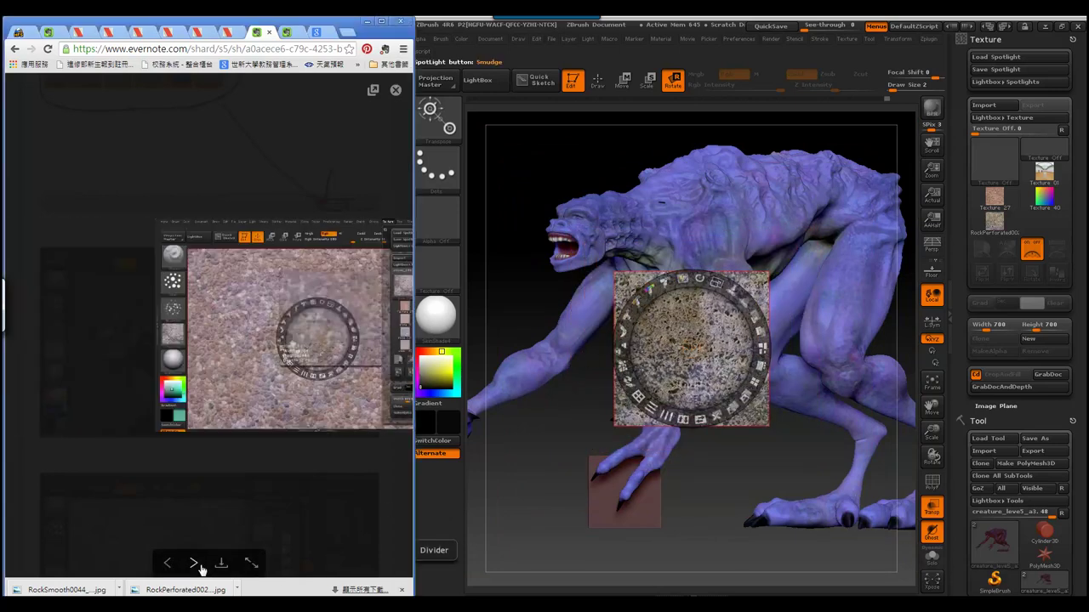
# - Reposition the Spotlight pivot, enlarge the texture slightly, then switch Spotlight off
pyautogui.moveTo(562, 440); pyautogui.dragTo(543, 440)
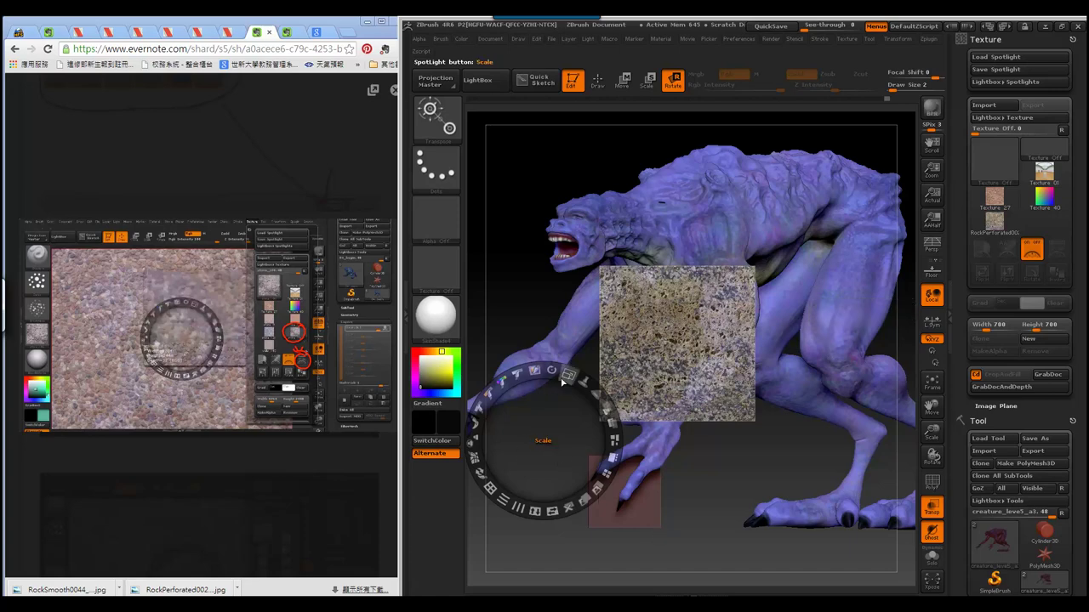
pyautogui.moveTo(544, 439)
pyautogui.mouseDown()
pyautogui.moveTo(582, 435)
pyautogui.moveTo(670, 357)
pyautogui.mouseUp()
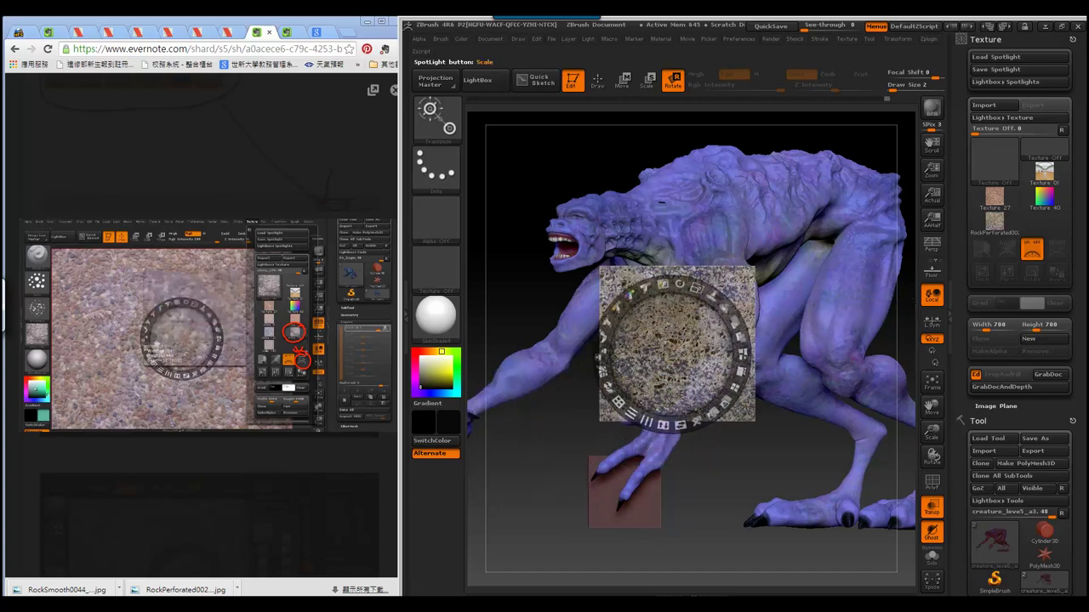
pyautogui.moveTo(694, 294); pyautogui.dragTo(706, 285)
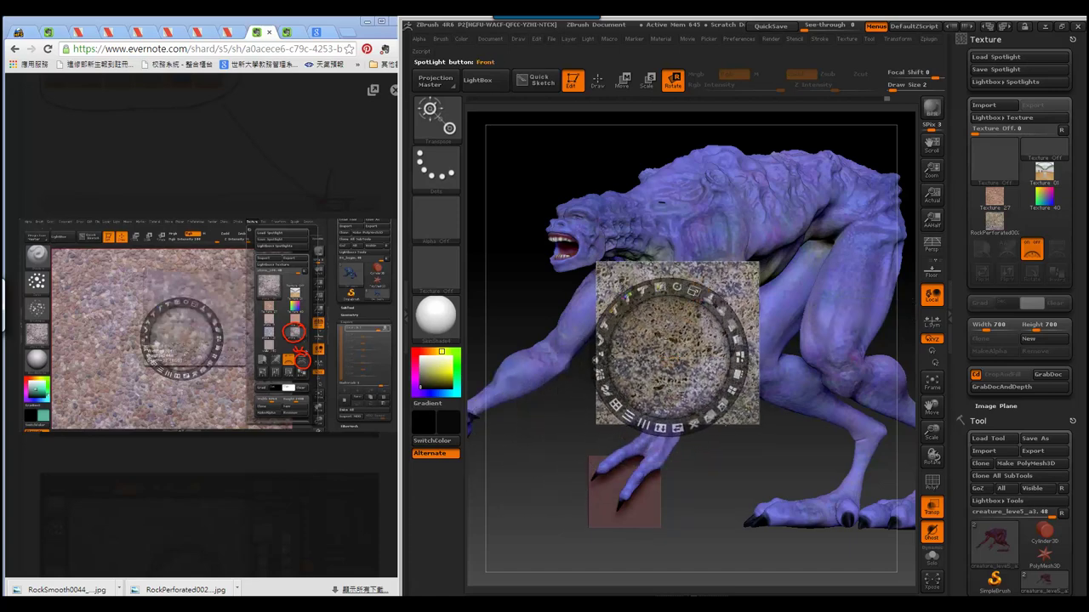
pyautogui.press('z')
pyautogui.press('z')
pyautogui.click(1032, 248)
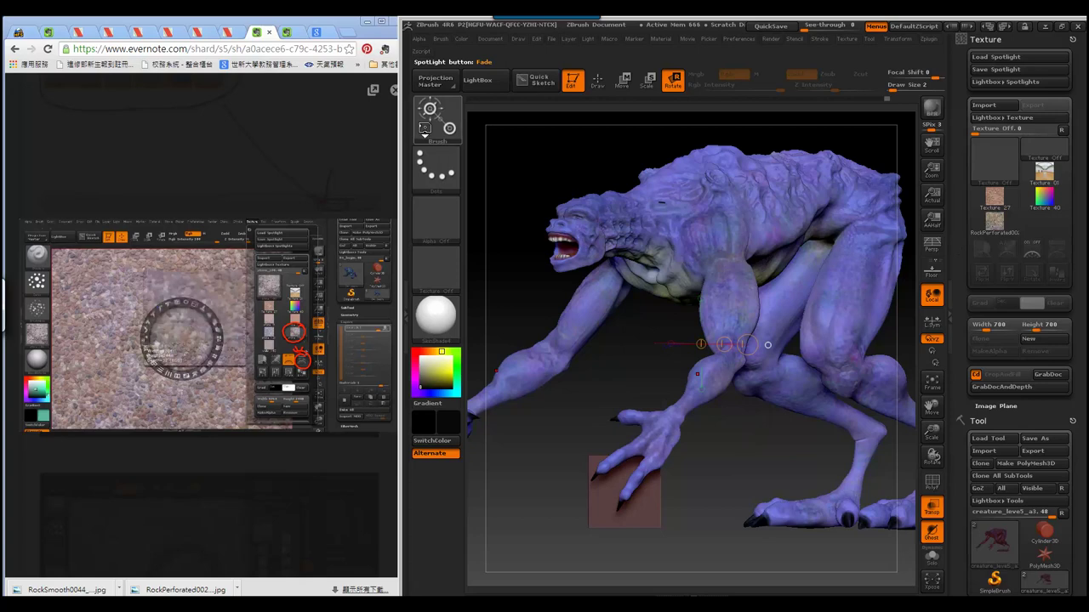
# - Select the Standard brush, rotate to a front view of the chest, and turn Spotlight on
pyautogui.click(427, 119)
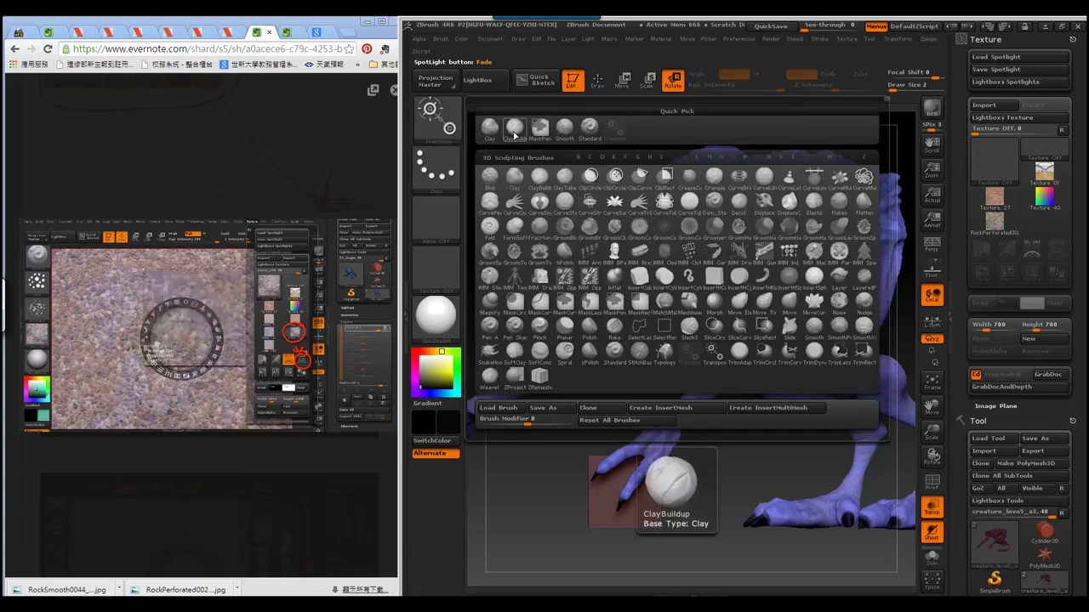
pyautogui.click(589, 128)
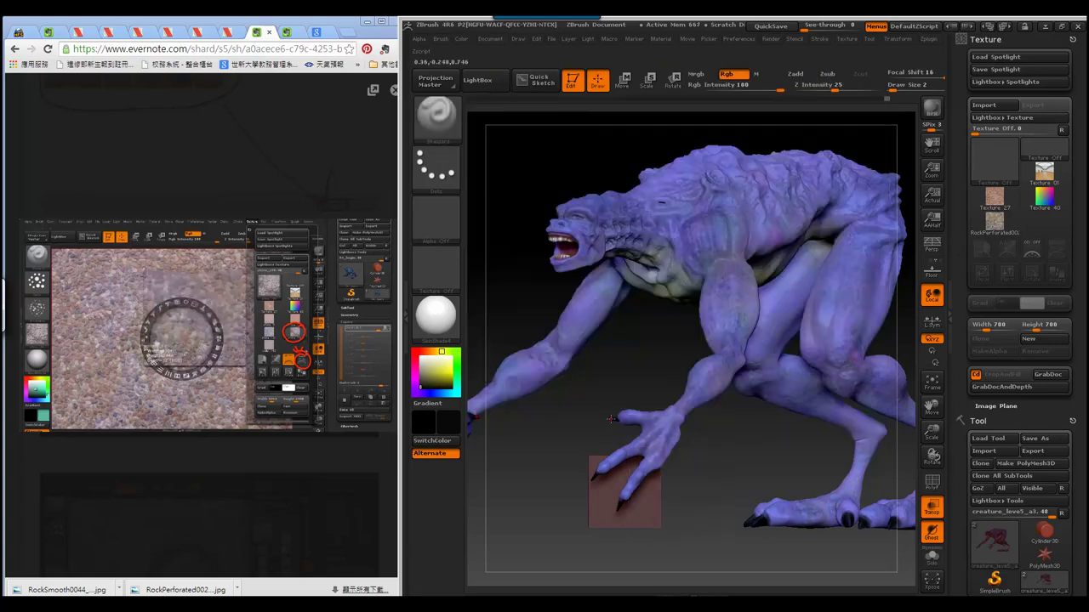
pyautogui.moveTo(632, 365)
pyautogui.mouseDown()
pyautogui.moveTo(645, 357)
pyautogui.moveTo(622, 365)
pyautogui.moveTo(631, 251)
pyautogui.moveTo(638, 259)
pyautogui.mouseUp()
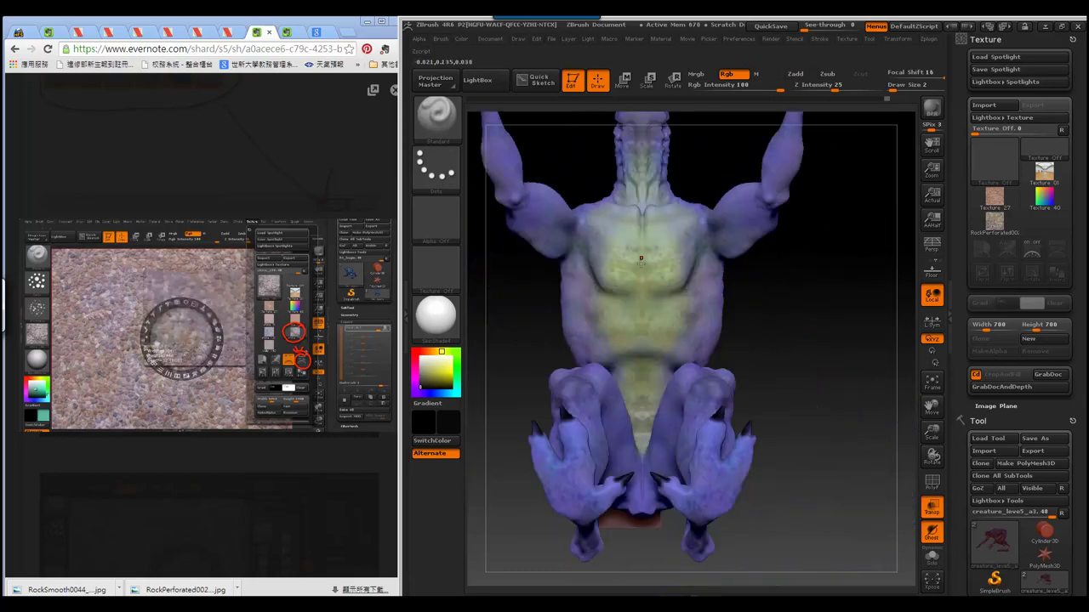
pyautogui.moveTo(797, 331)
pyautogui.keyDown('alt'); pyautogui.mouseDown()
pyautogui.moveTo(854, 465)
pyautogui.moveTo(853, 447)
pyautogui.mouseUp(); pyautogui.keyUp('alt')
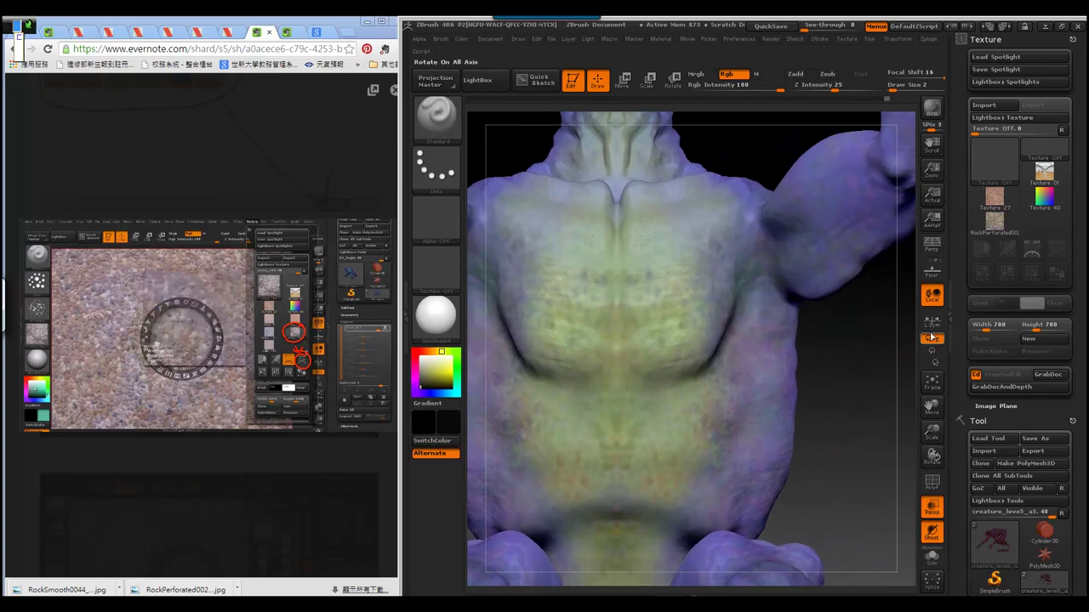
pyautogui.click(1032, 249)
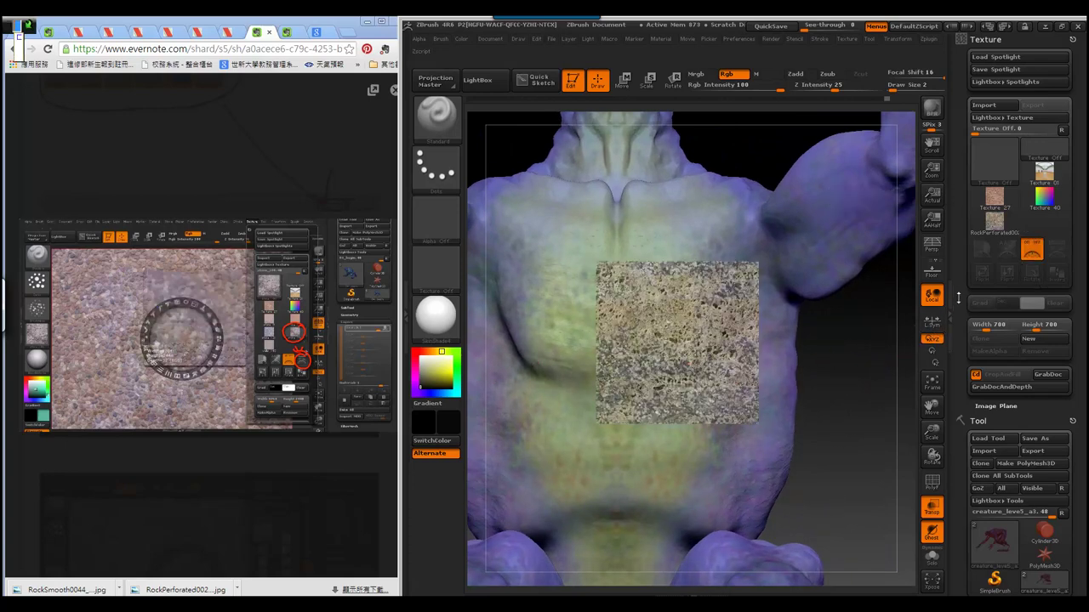
pyautogui.press('shift')
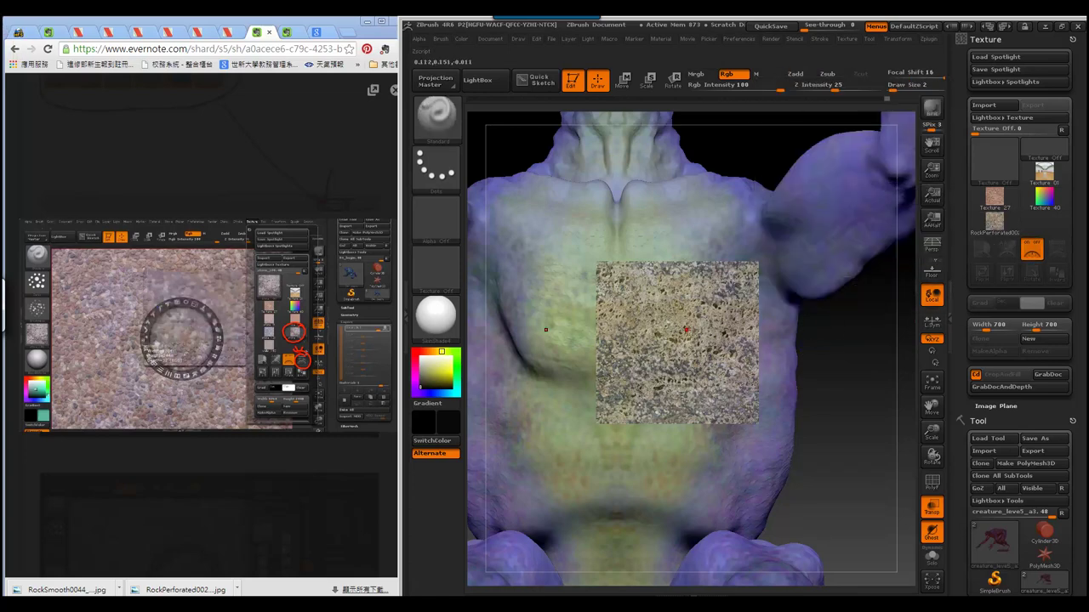
# - Re-add the rock image to Spotlight and shrink it over the creature's chest
pyautogui.click(1030, 250)
pyautogui.click(1030, 251)
pyautogui.click(1055, 252)
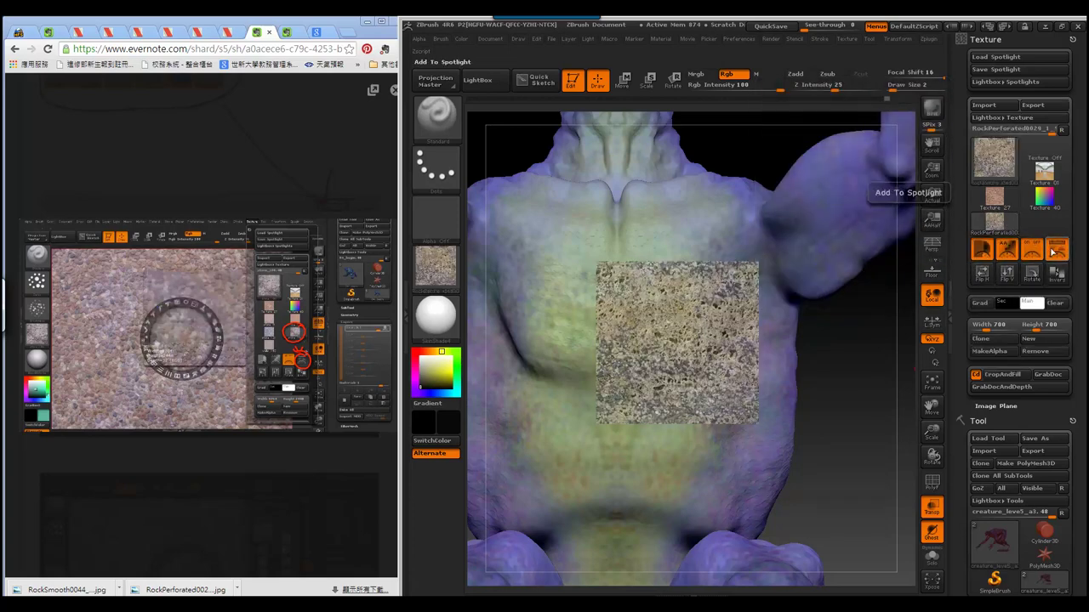
pyautogui.click(1061, 249)
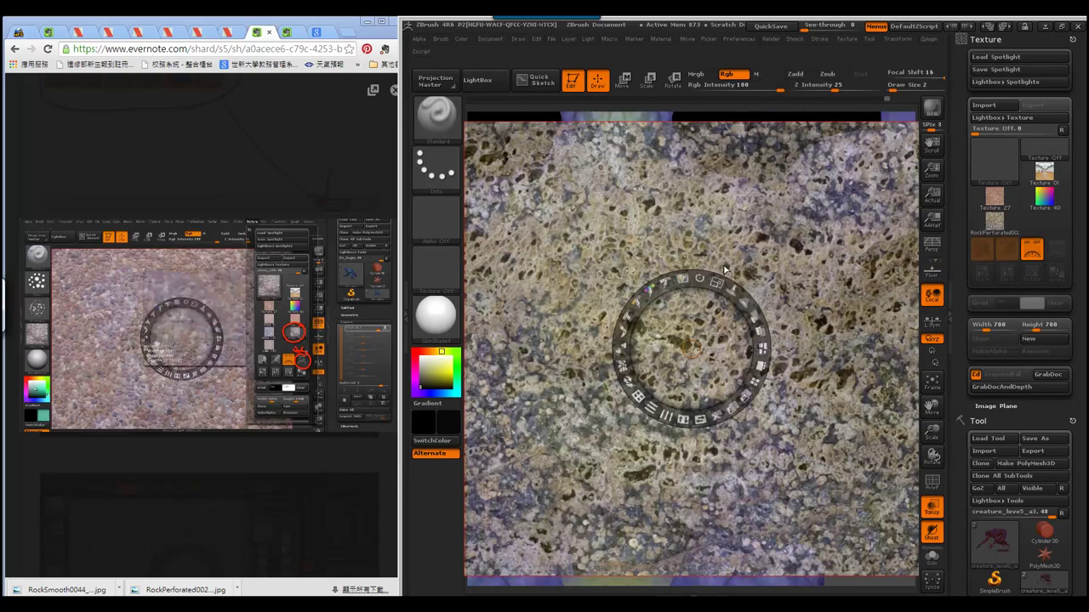
pyautogui.moveTo(681, 281)
pyautogui.mouseDown()
pyautogui.moveTo(647, 281)
pyautogui.moveTo(644, 302)
pyautogui.moveTo(606, 318)
pyautogui.mouseUp()
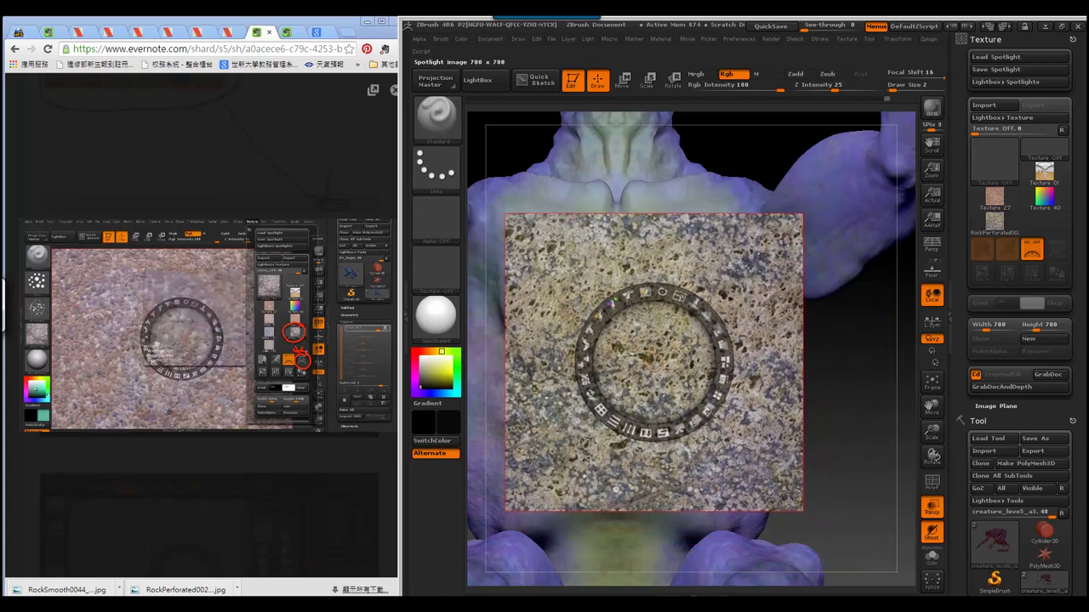
# - Shrink the rock image slightly more over the chest, then toggle Spotlight off
pyautogui.click(194, 563)
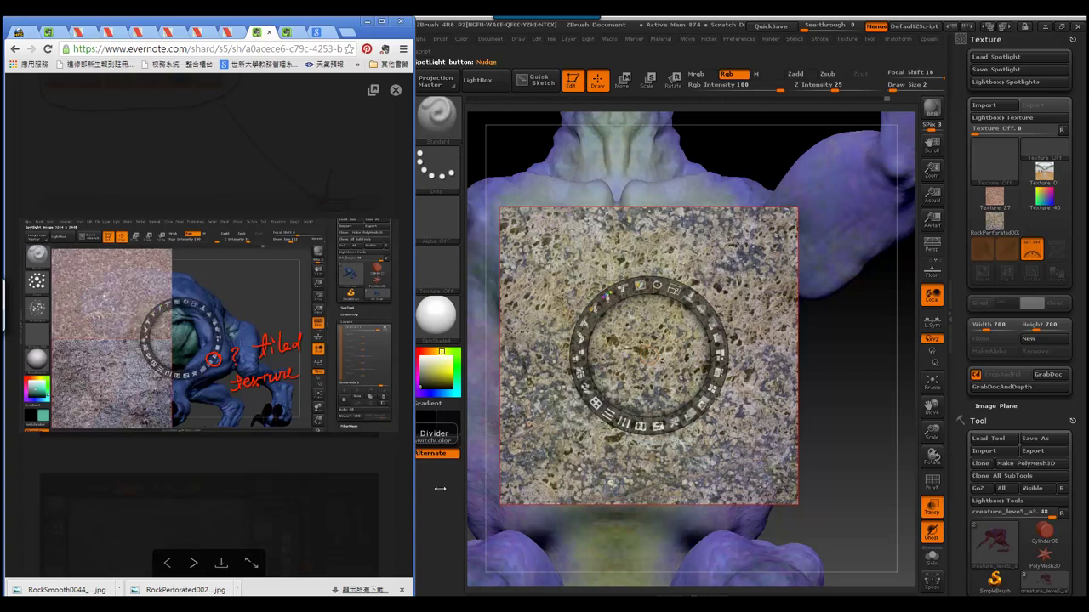
pyautogui.click(195, 564)
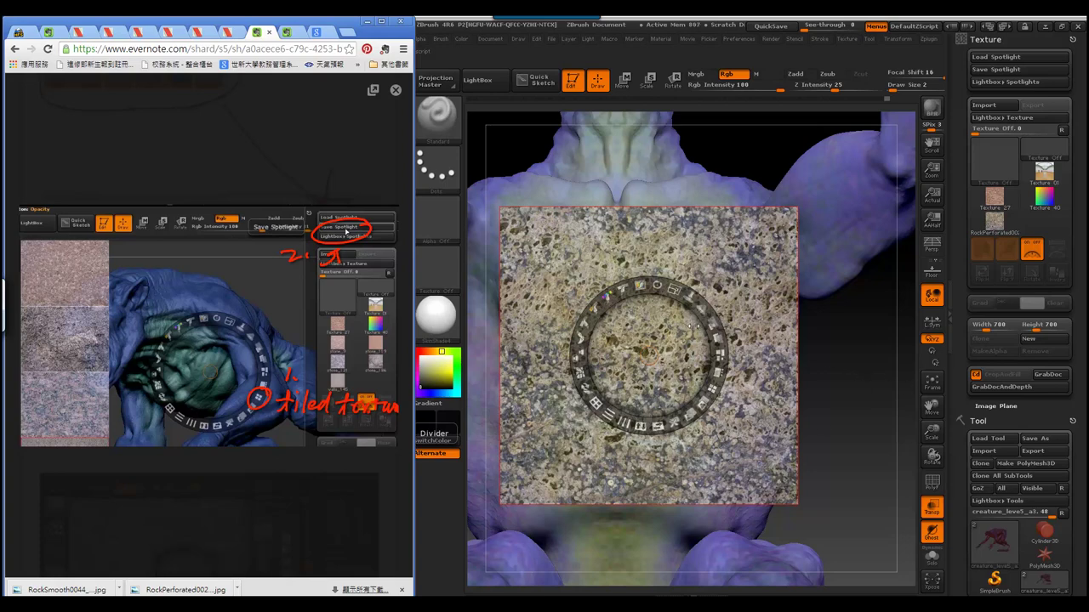
pyautogui.moveTo(678, 298); pyautogui.dragTo(674, 291)
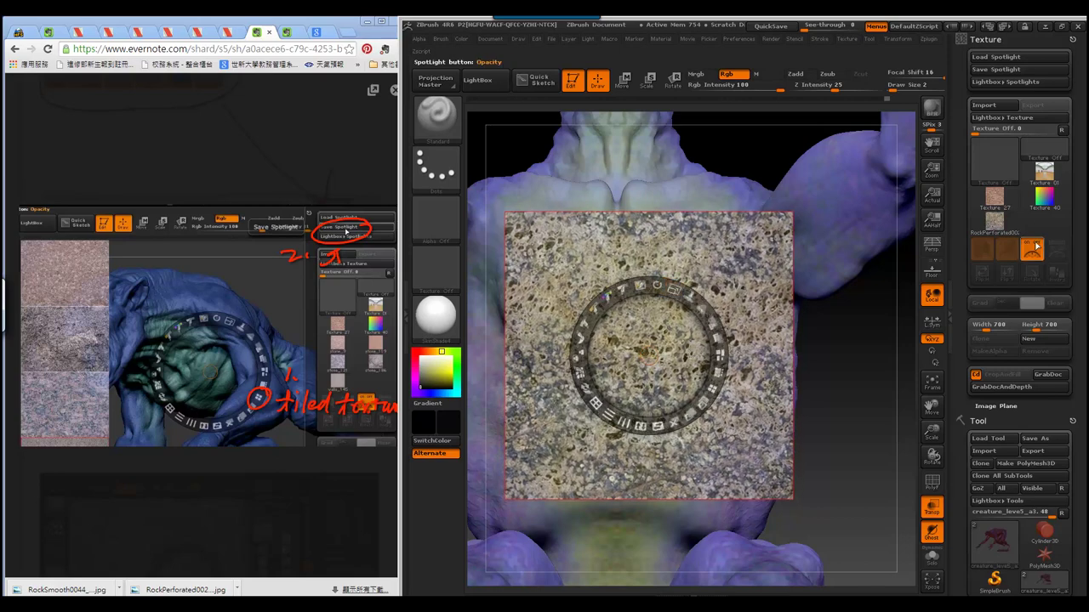
pyautogui.click(1030, 257)
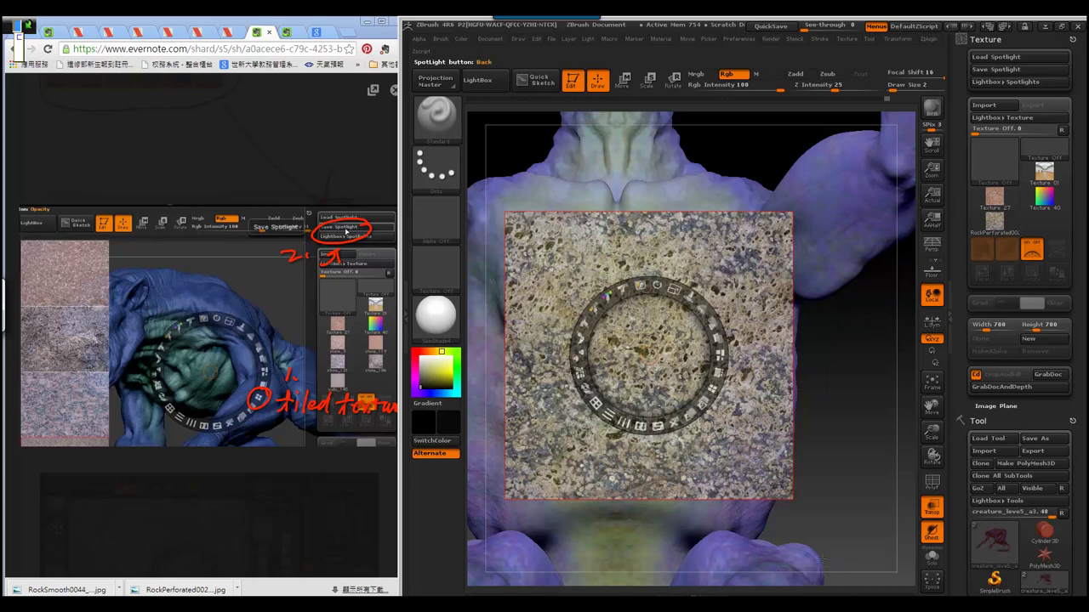
pyautogui.press('shift')
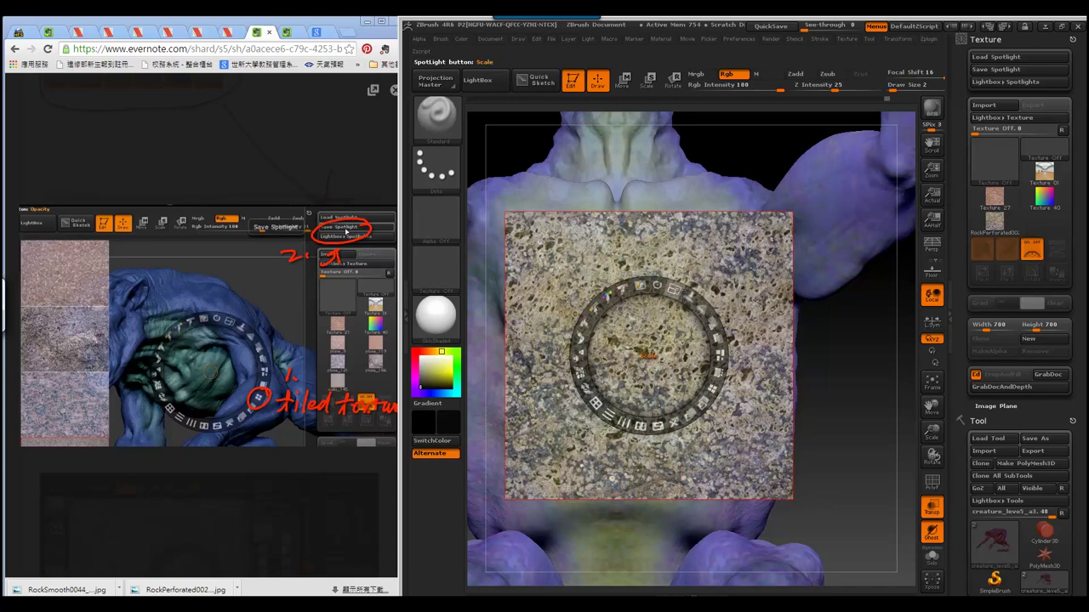
# - Dismiss the system popup and adjust brush size with the rock texture over the chest
pyautogui.click(1031, 249)
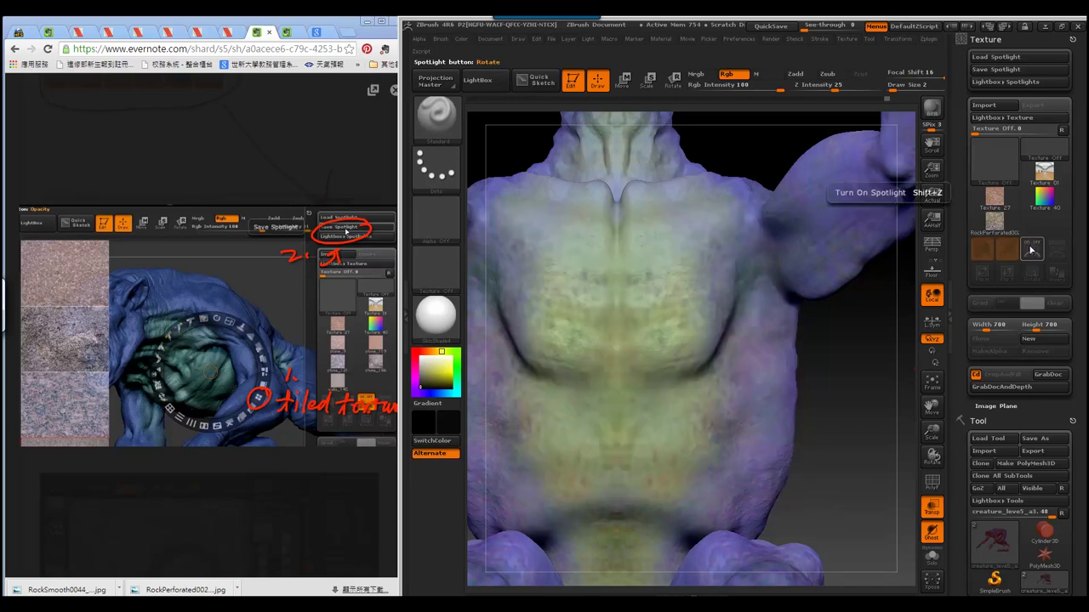
pyautogui.click(1032, 249)
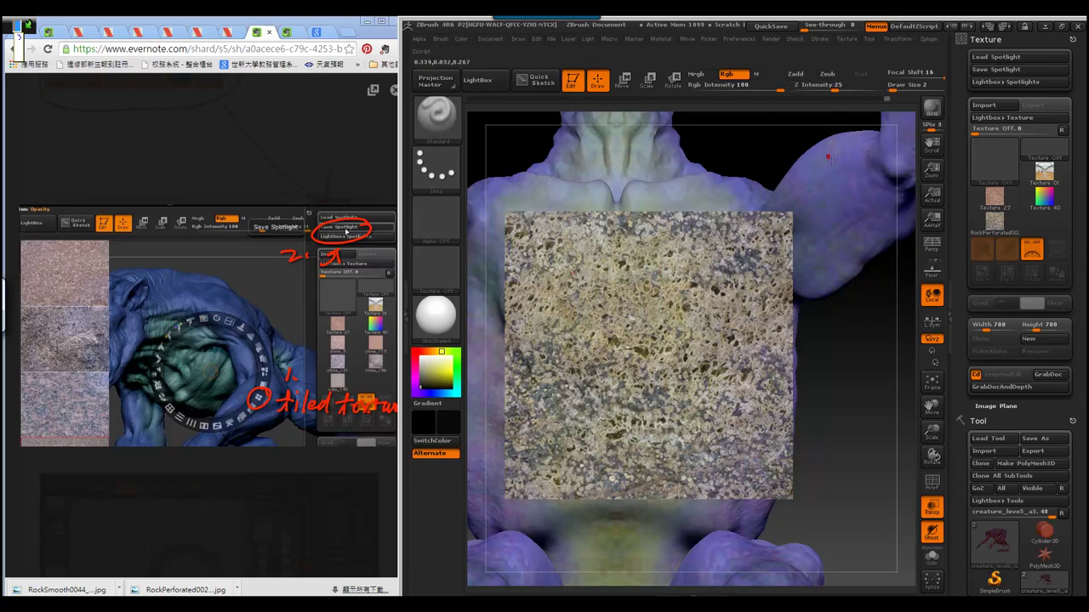
pyautogui.click(925, 605)
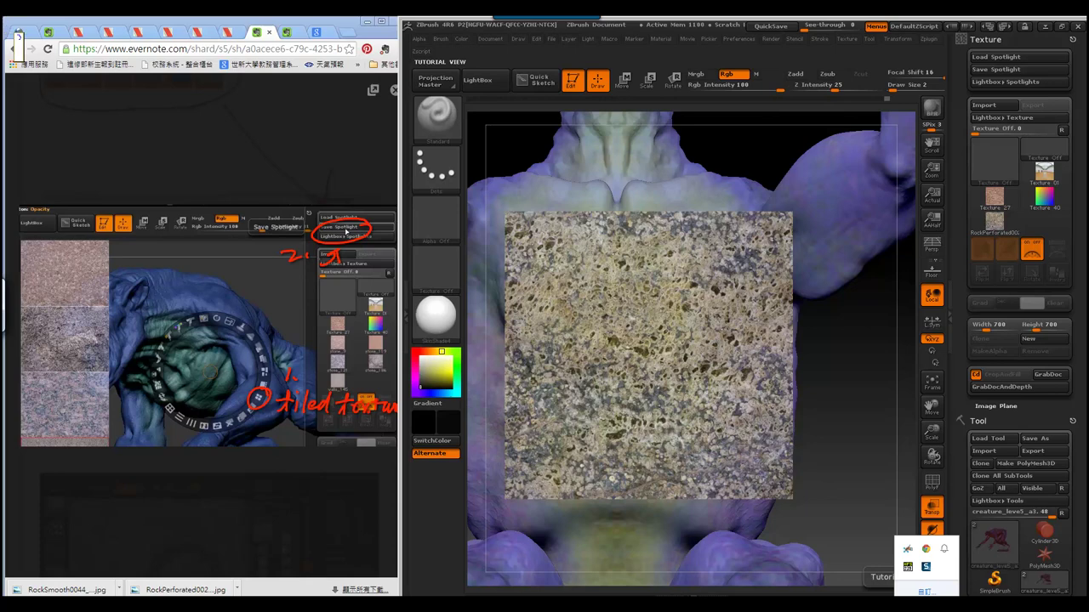
pyautogui.click(677, 568)
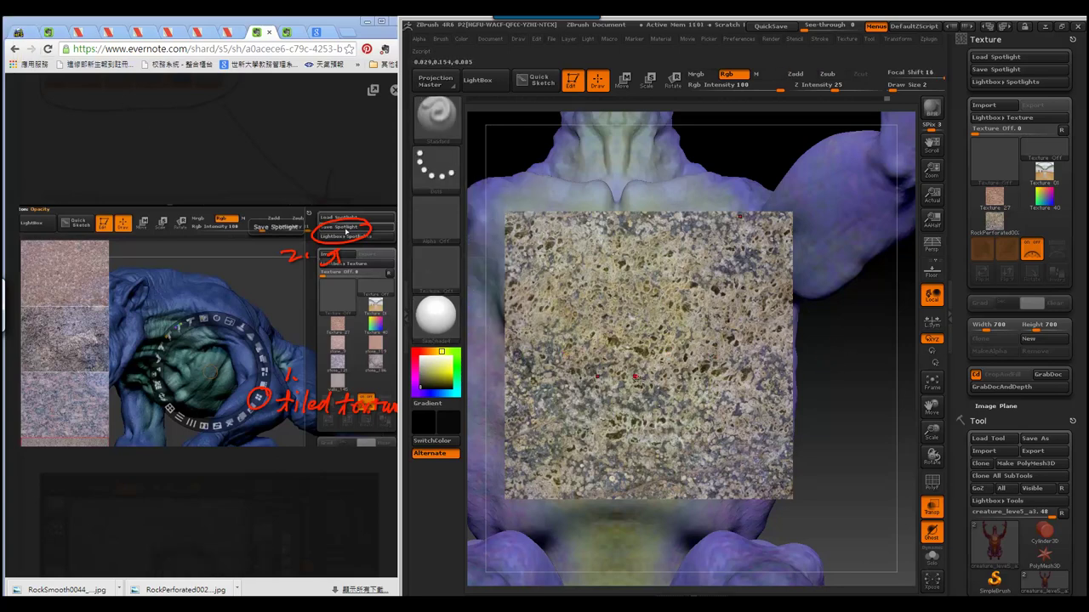
pyautogui.press('s')
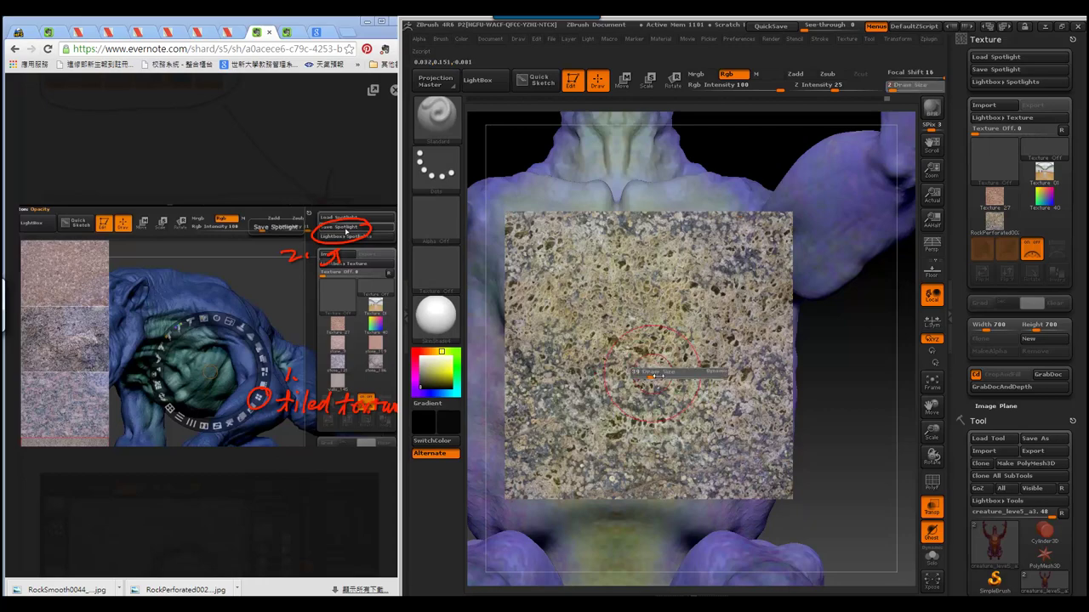
pyautogui.press('z')
pyautogui.hotkey('shift', 'z')
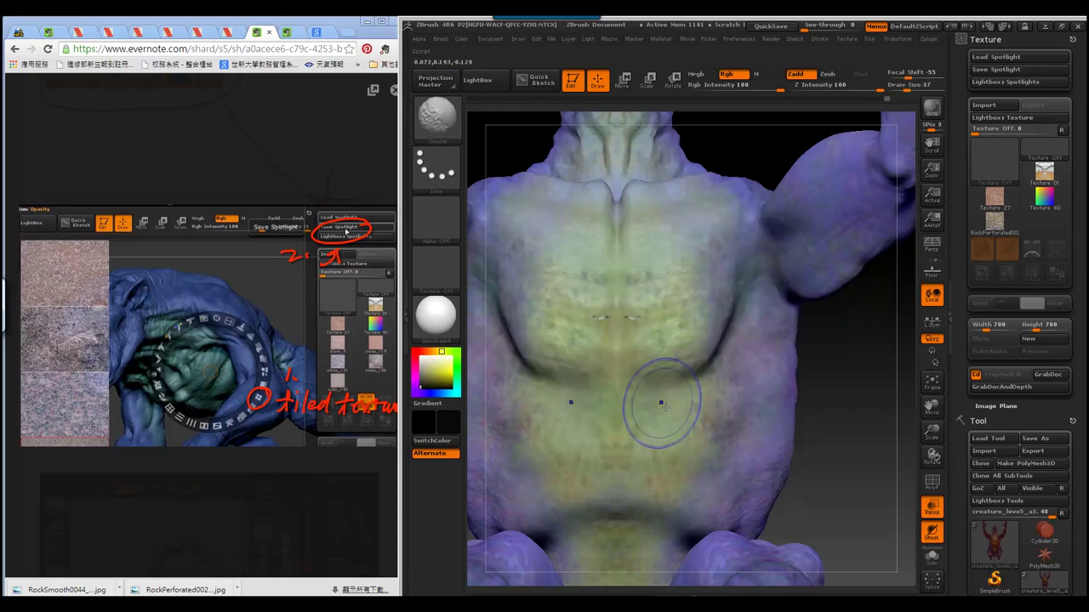
pyautogui.hotkey('shift', 'z')
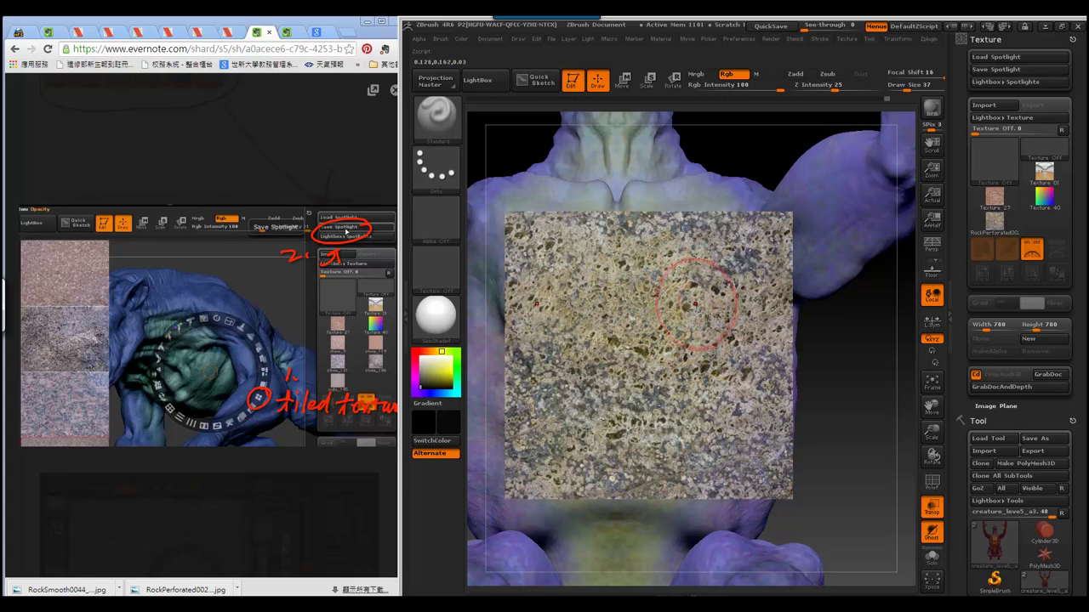
# - Paint the rock texture onto both sides of the chest, then try a clay brush
pyautogui.press('z')
pyautogui.press('z')
pyautogui.hotkey('shift', 'z')
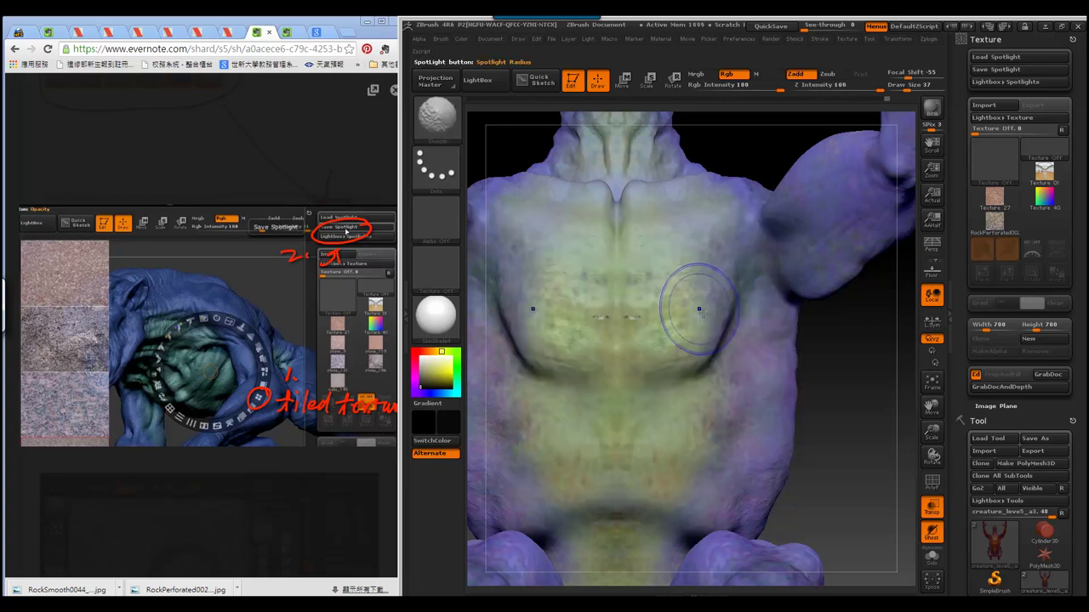
pyautogui.moveTo(704, 303); pyautogui.dragTo(654, 317)
pyautogui.press('b')
pyautogui.press('c')
pyautogui.press('t')
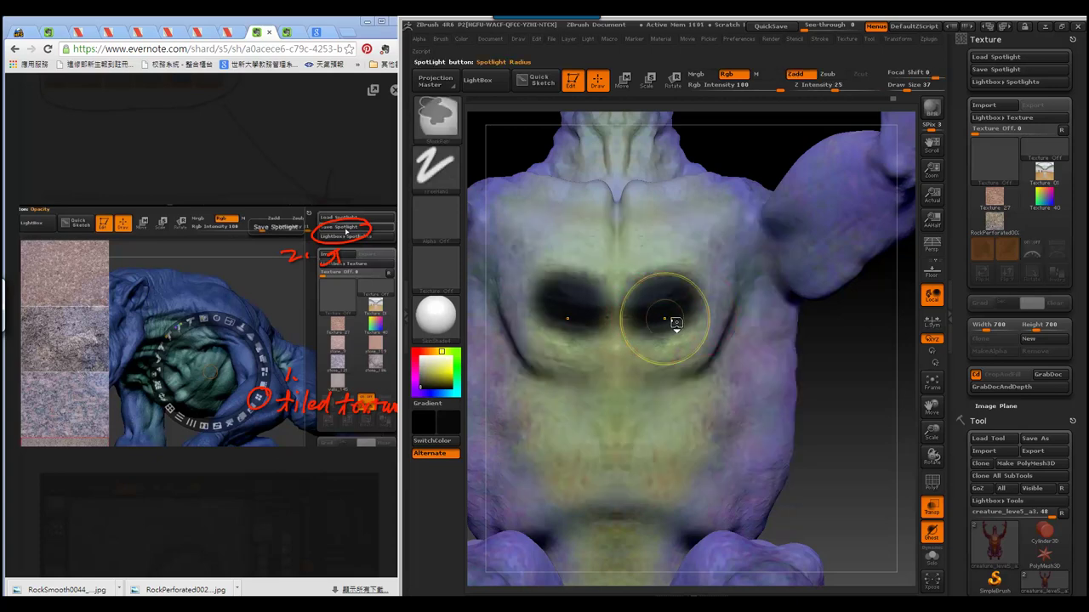
# - Undo the dark strokes and repaint the rock texture symmetrically on the chest
pyautogui.hotkey('ctrl', 'z')
pyautogui.press('b')
pyautogui.press('s')
pyautogui.press('t')
pyautogui.hotkey('shift', 'z')
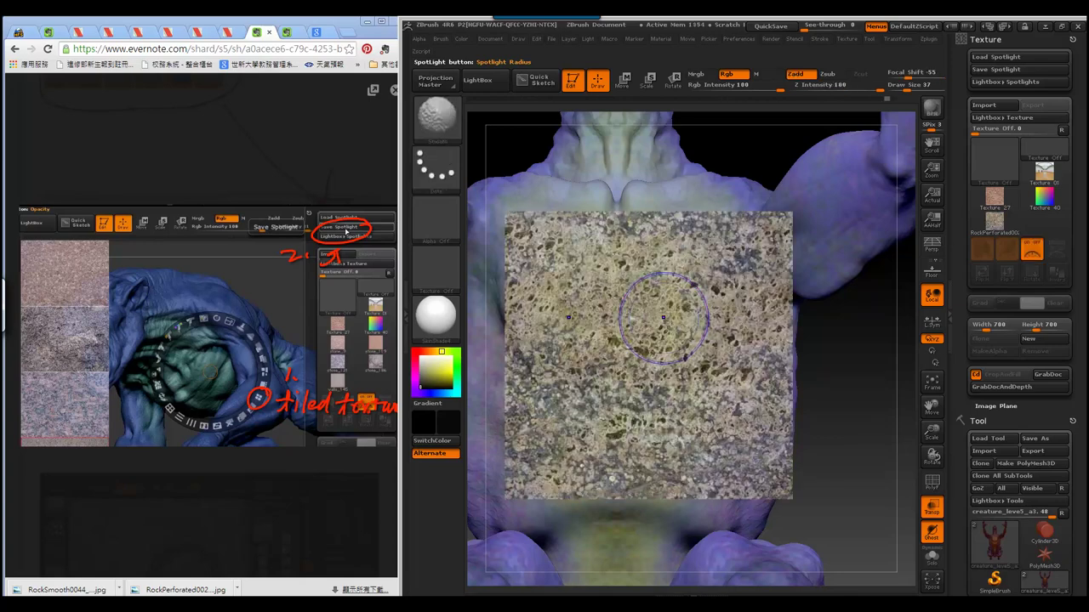
pyautogui.moveTo(661, 400); pyautogui.dragTo(689, 425)
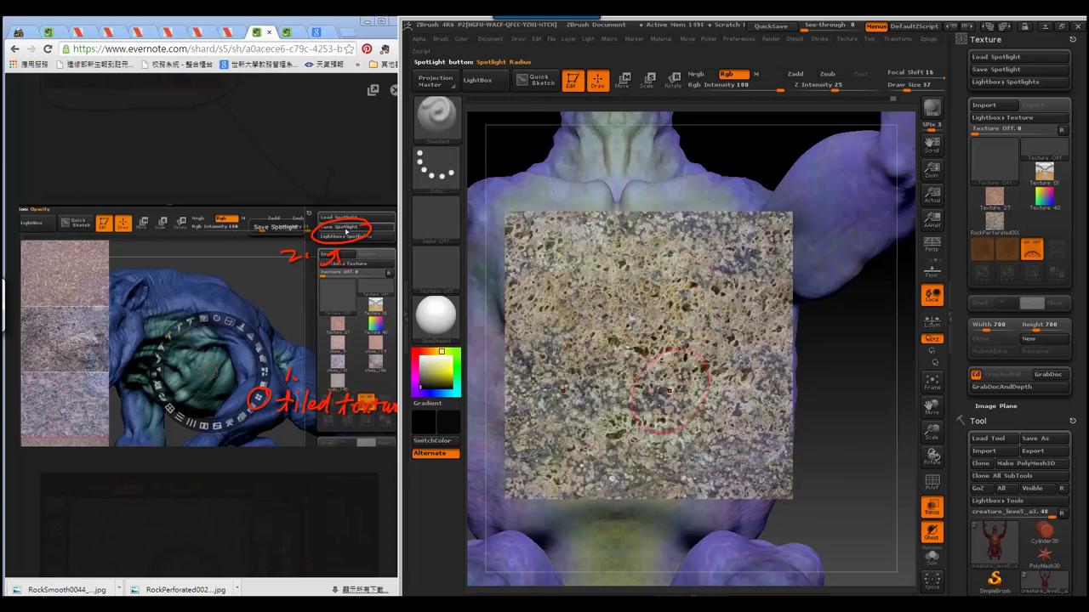
# - Check the painted chest, undo the test paint, and bring back the Spotlight dial
pyautogui.hotkey('shift', 'z')
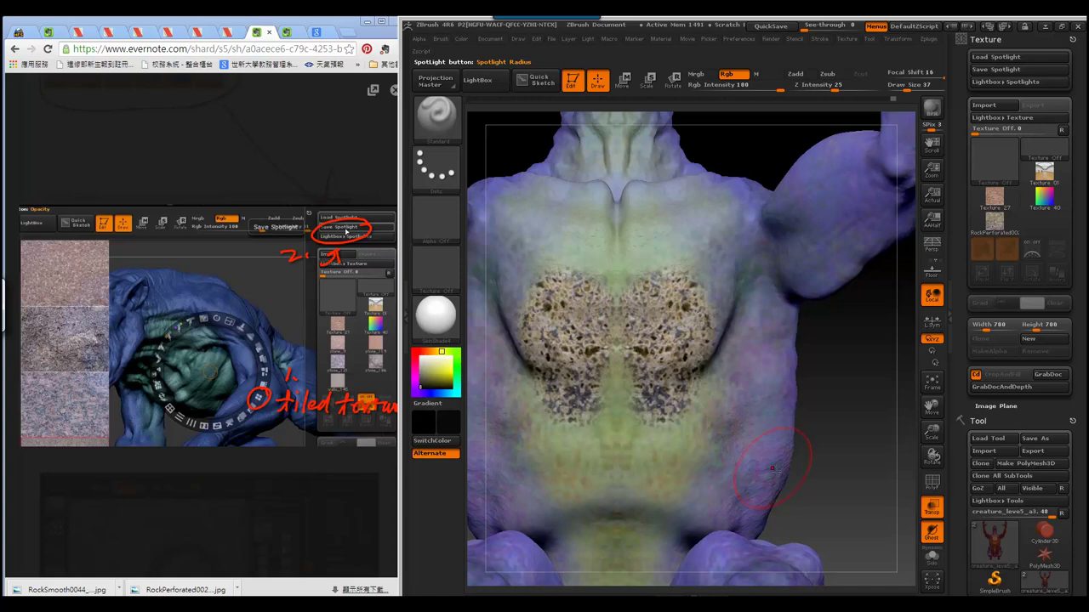
pyautogui.hotkey('ctrl', 'z')
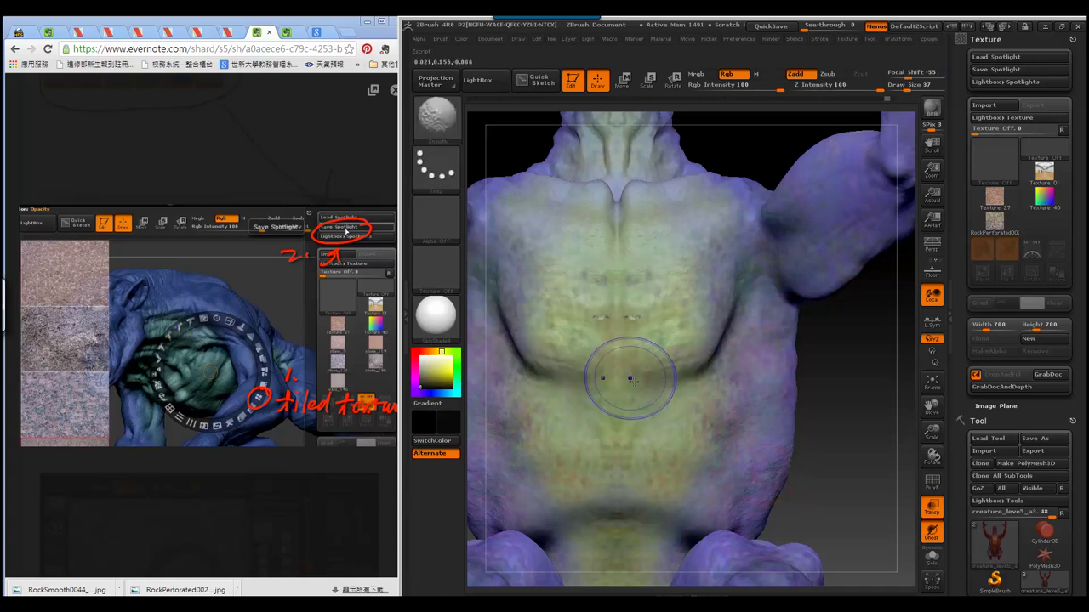
pyautogui.hotkey('shift', 'z')
pyautogui.press('z')
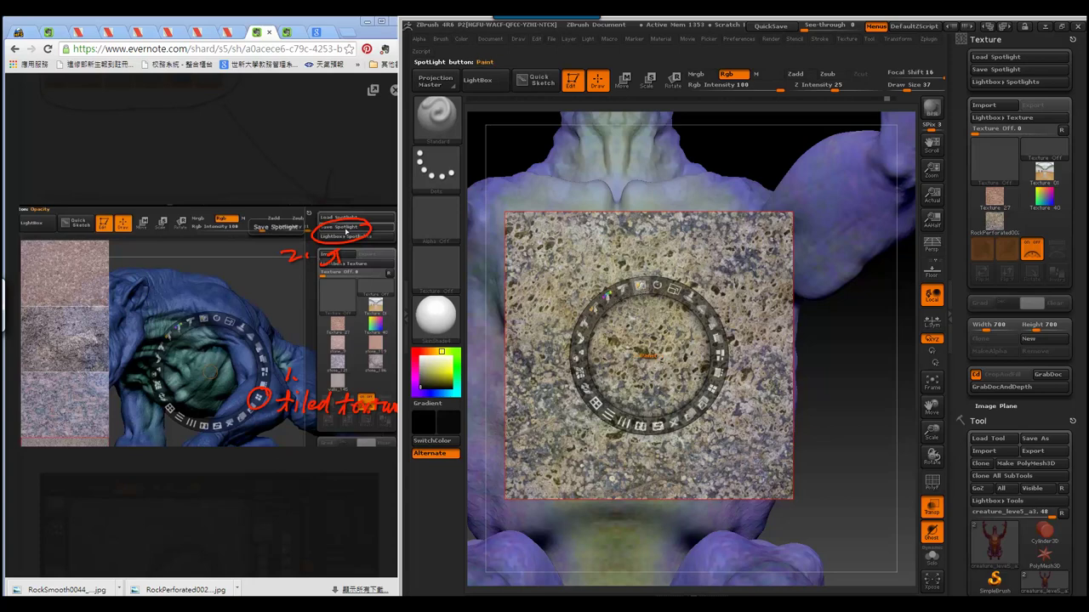
# - Lower Rgb Intensity to 55, adjust Spotlight opacity, and trial-paint the chest, rotating to check
pyautogui.moveTo(775, 90)
pyautogui.mouseDown()
pyautogui.moveTo(749, 94)
pyautogui.moveTo(763, 94)
pyautogui.mouseUp()
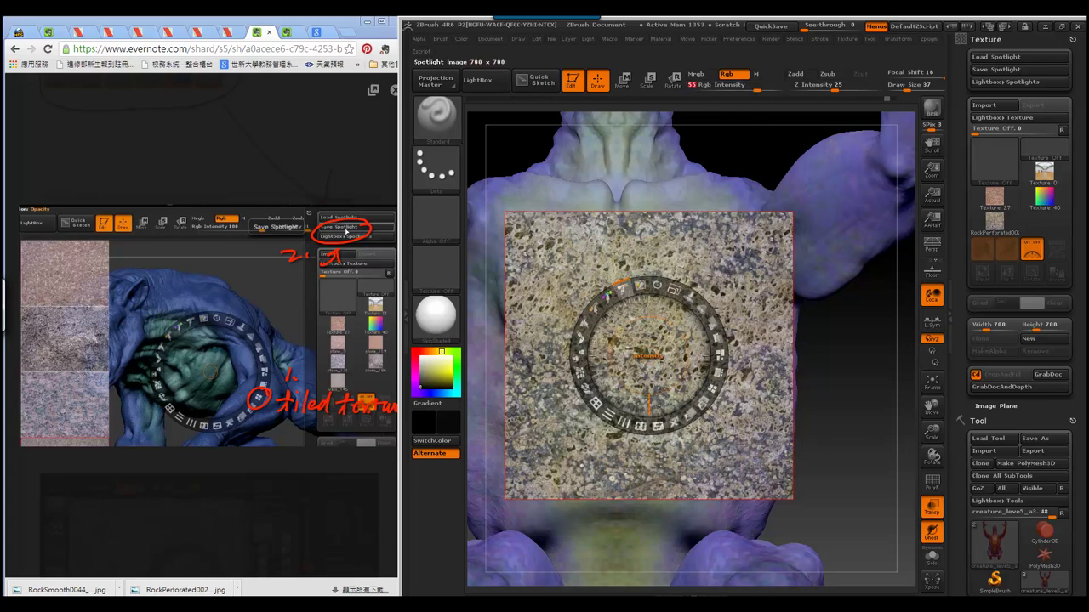
pyautogui.moveTo(646, 356); pyautogui.dragTo(648, 399)
pyautogui.moveTo(648, 400)
pyautogui.mouseDown()
pyautogui.moveTo(699, 374)
pyautogui.moveTo(672, 400)
pyautogui.mouseUp()
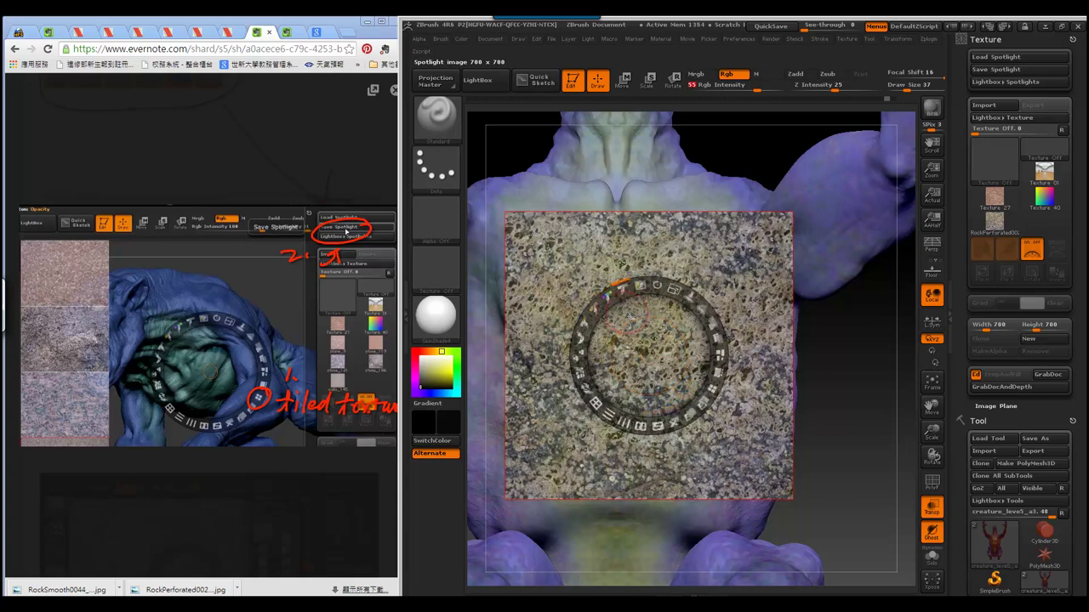
pyautogui.press('z')
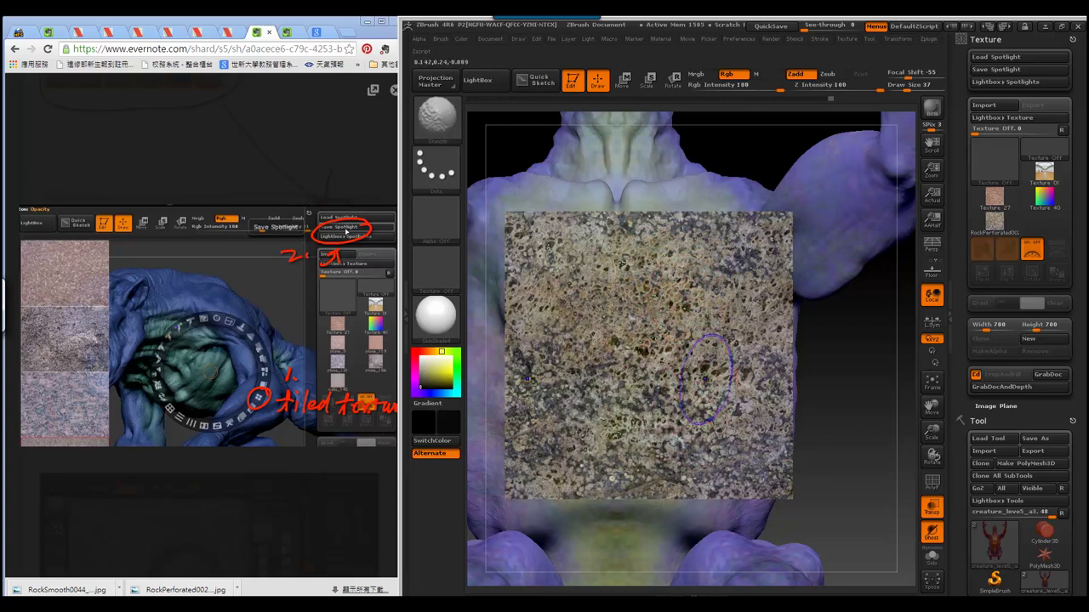
pyautogui.hotkey('shift', 'z')
pyautogui.hotkey('shift', 'z')
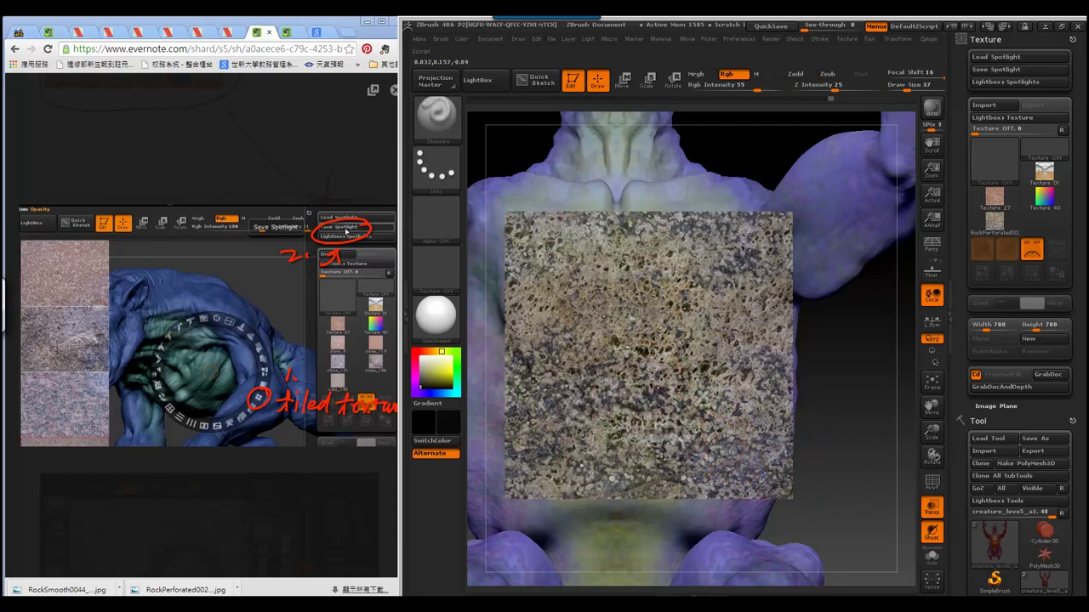
pyautogui.hotkey('shift', 'z')
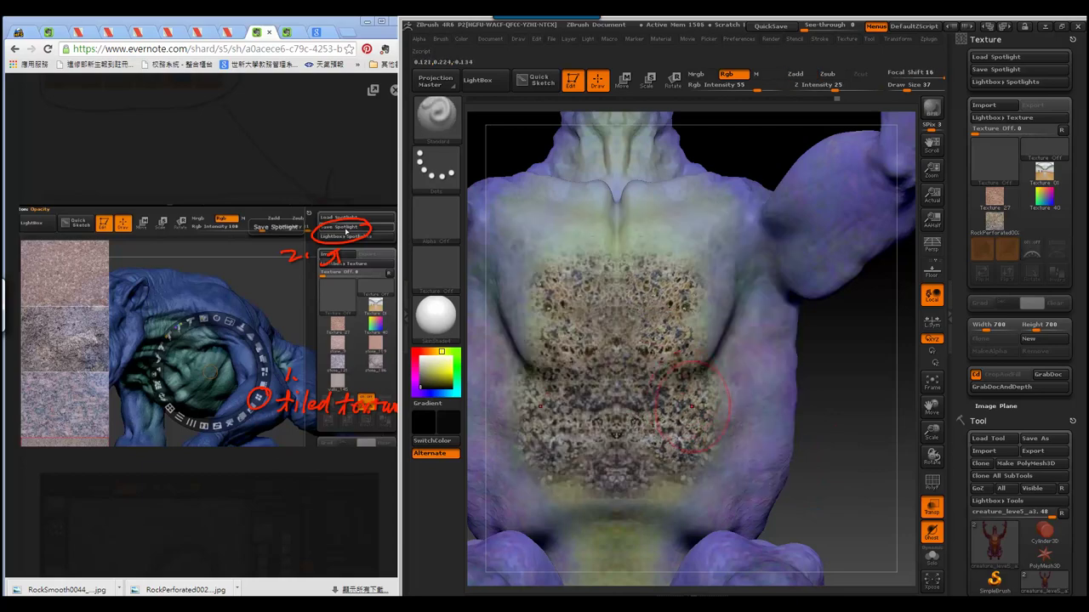
pyautogui.moveTo(868, 411)
pyautogui.mouseDown()
pyautogui.moveTo(585, 391)
pyautogui.moveTo(614, 448)
pyautogui.mouseUp()
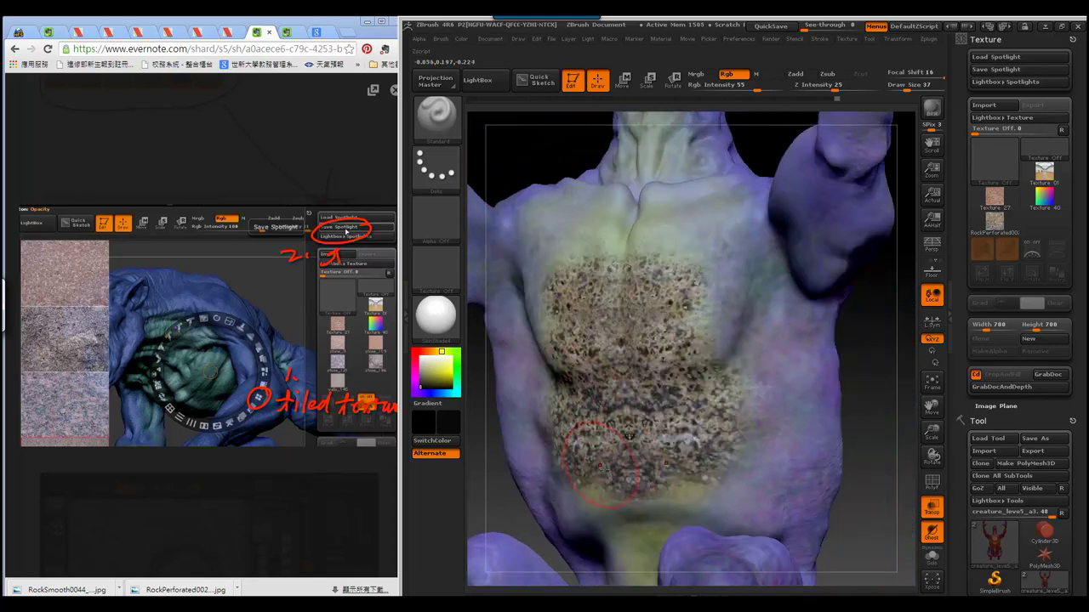
pyautogui.press('shift')
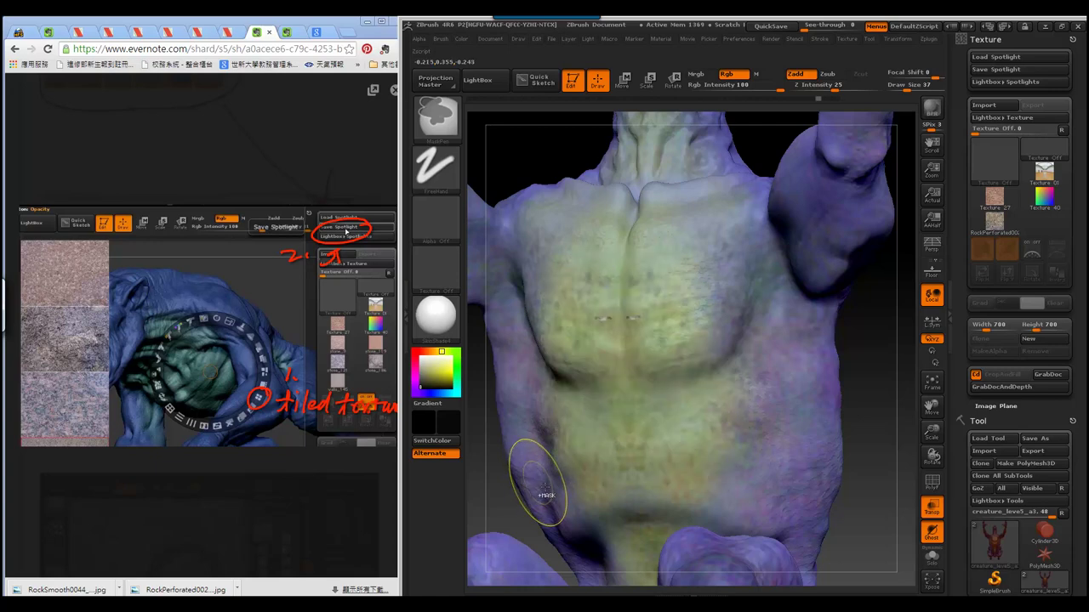
# - Set the brush stroke to Dots and the alpha to Alpha 08
pyautogui.click(433, 175)
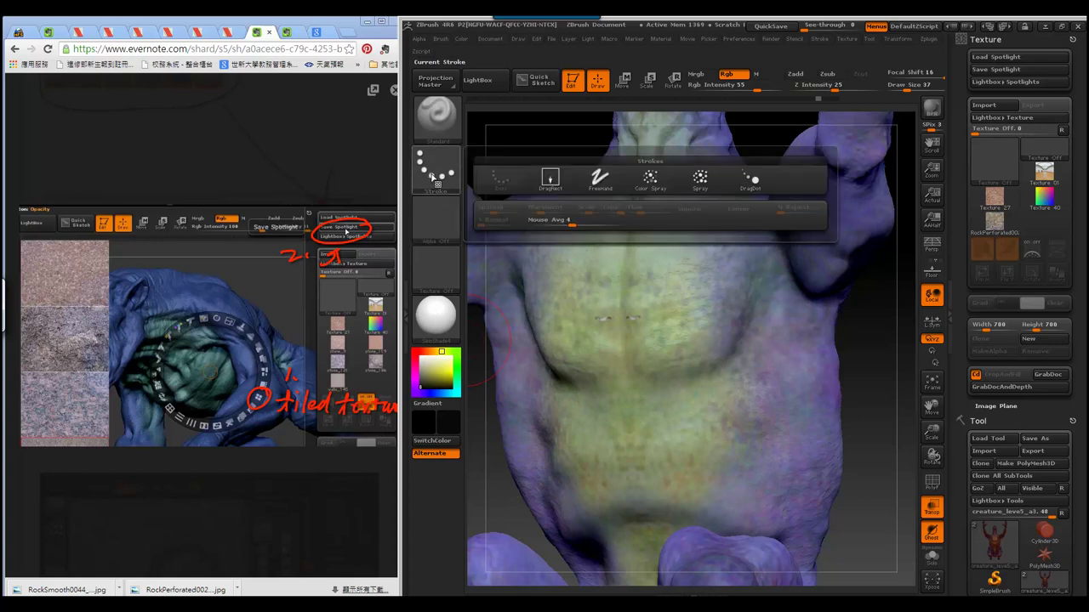
pyautogui.click(652, 181)
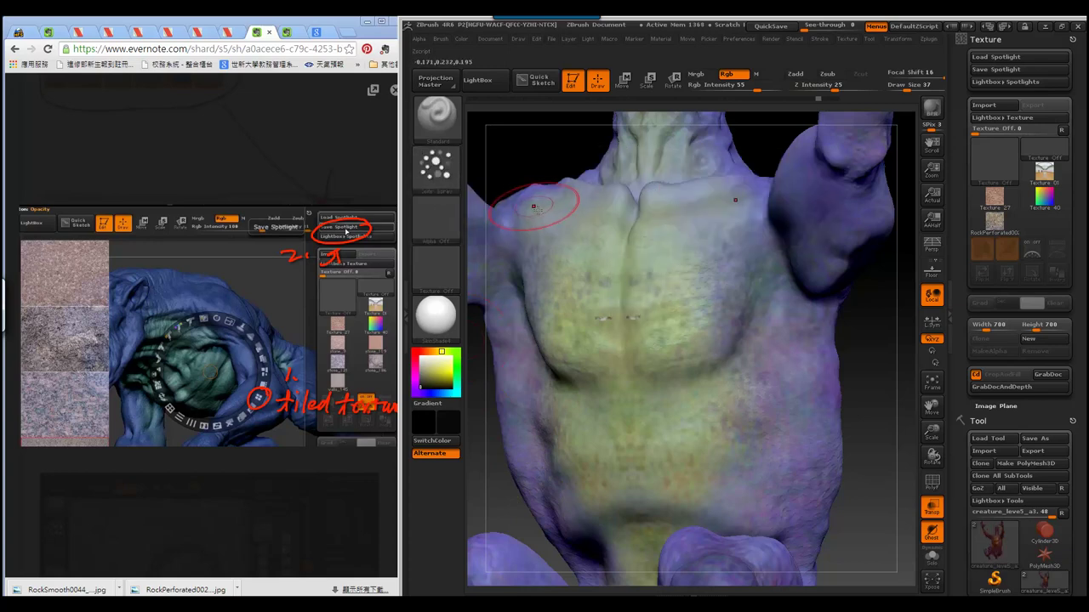
pyautogui.click(436, 165)
pyautogui.click(478, 181)
pyautogui.click(436, 219)
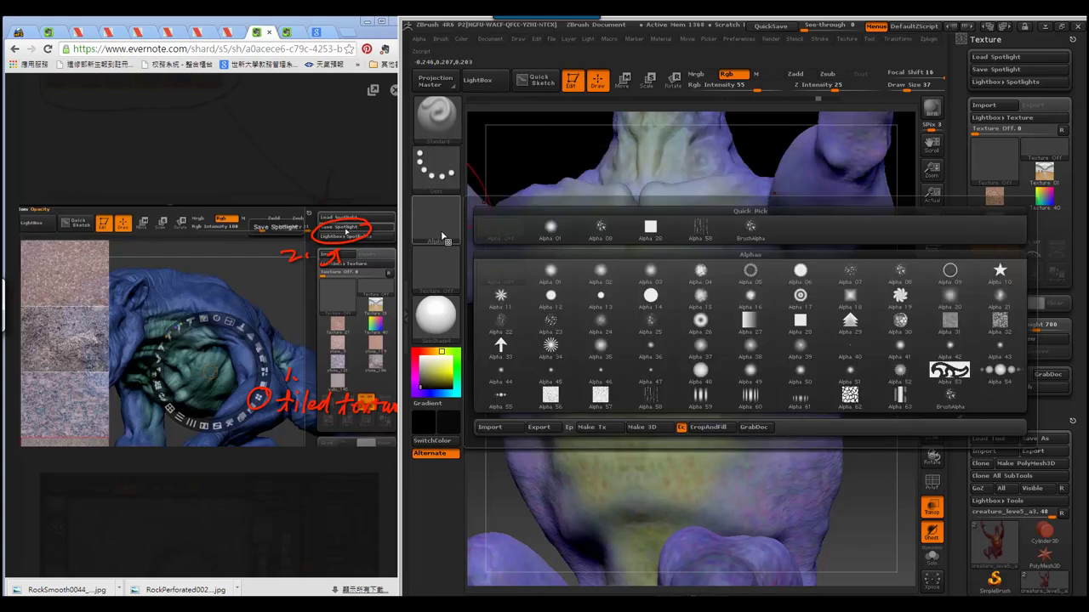
pyautogui.moveTo(600, 228)
pyautogui.click(595, 238)
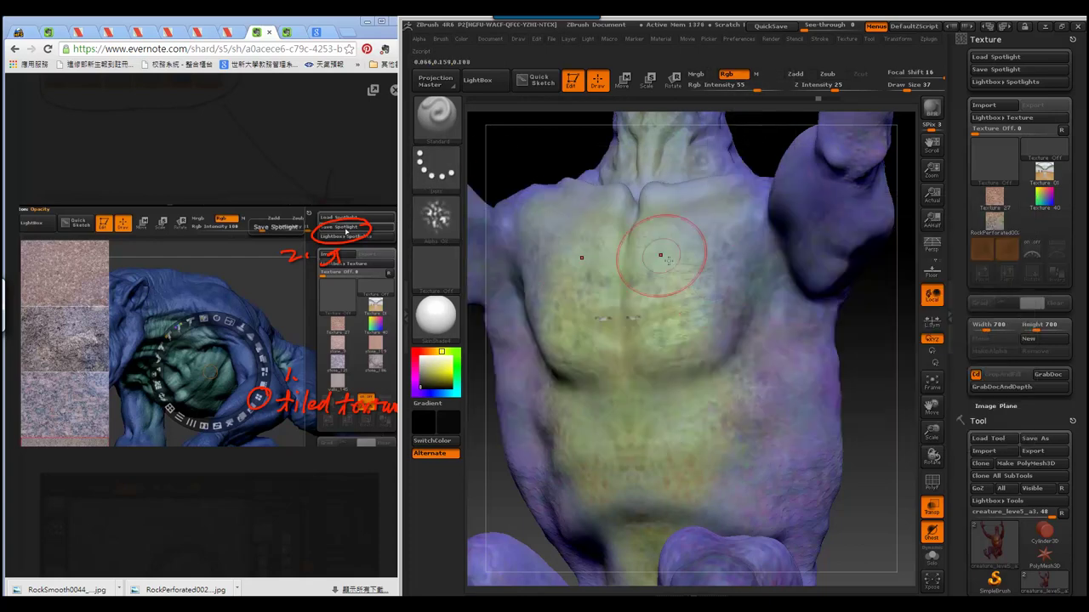
# - Paint the rock texture across the chest, smoothing the surface with Shift
pyautogui.moveTo(892, 482); pyautogui.dragTo(903, 478)
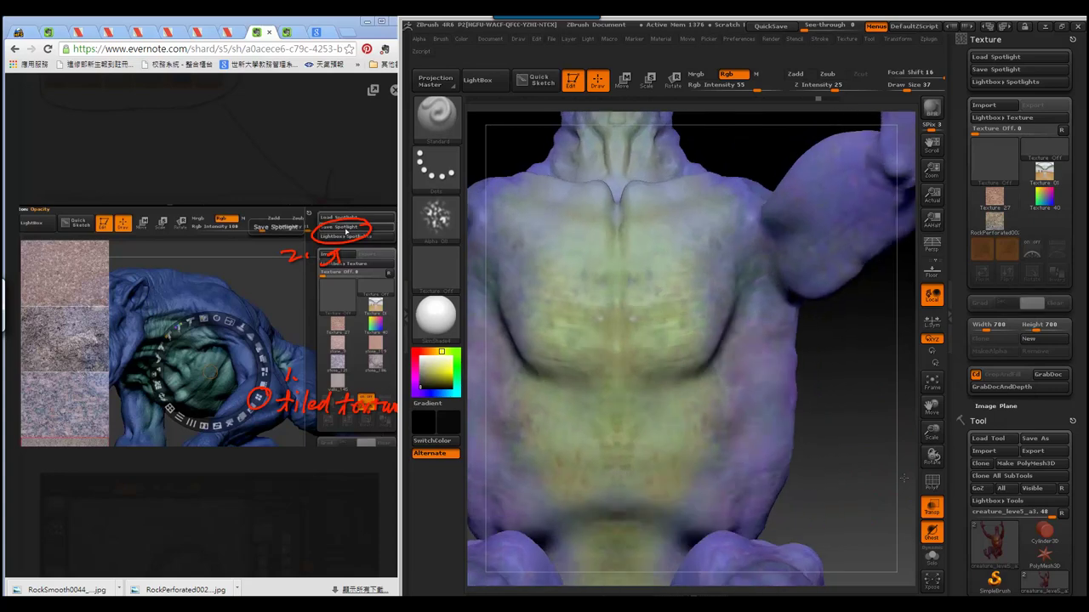
pyautogui.hotkey('shift', 'z')
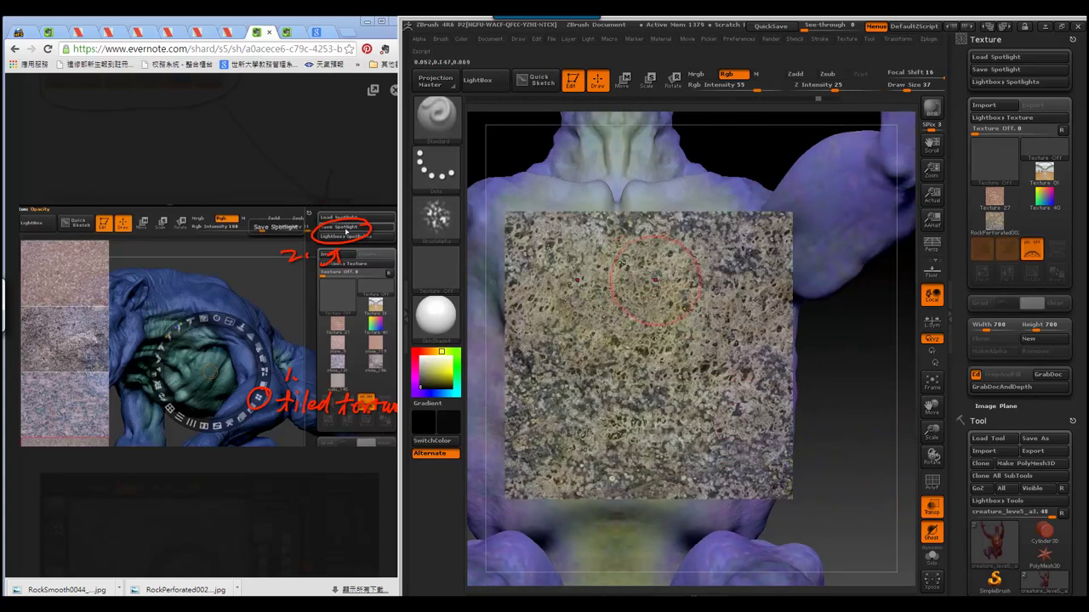
pyautogui.hotkey('shift', 'z')
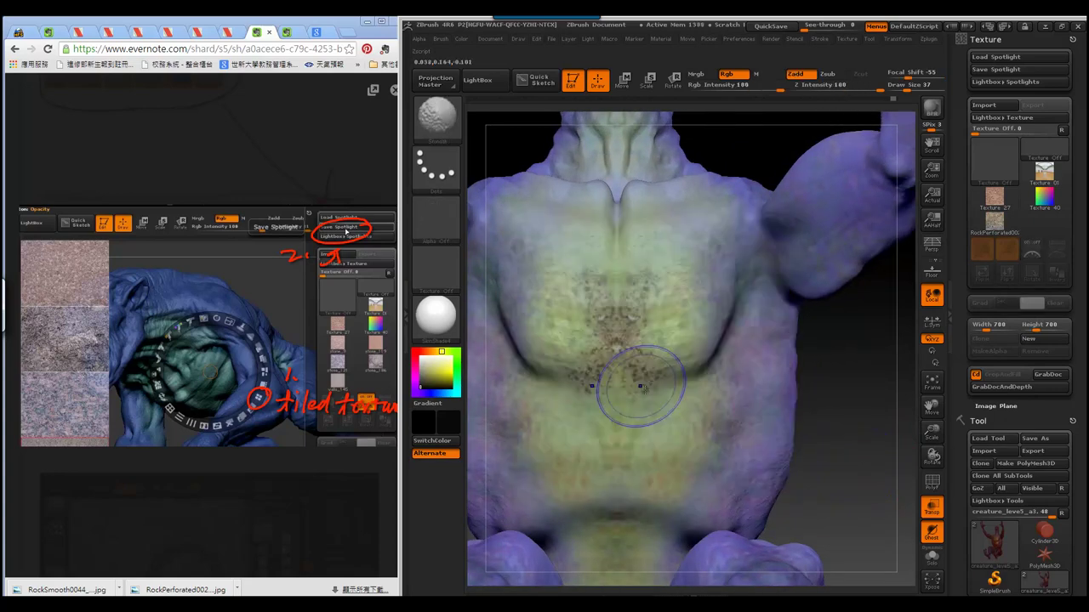
pyautogui.hotkey('shift', 'z')
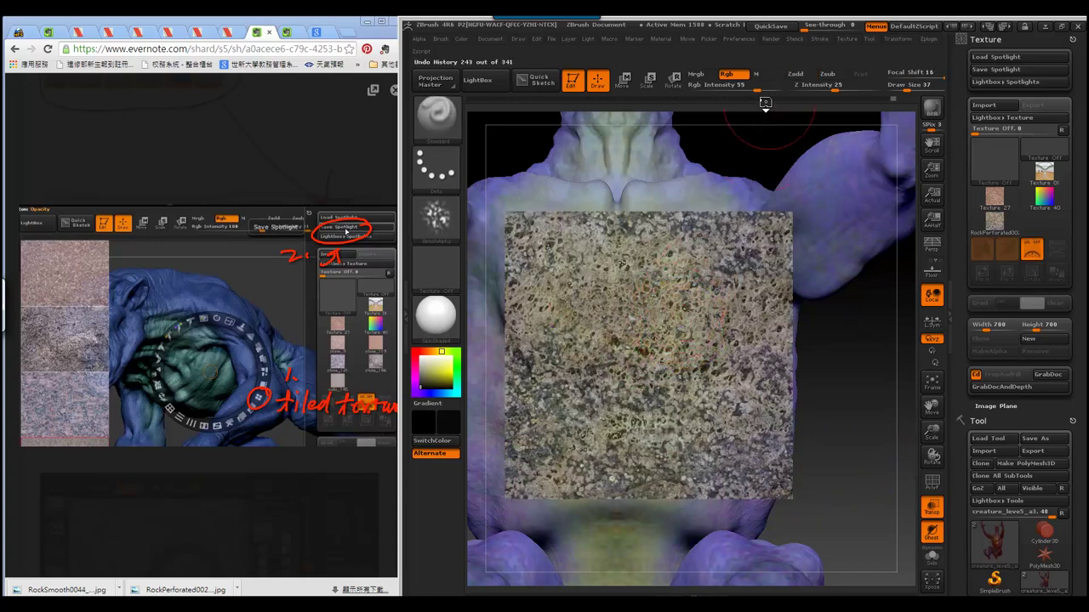
pyautogui.press('shift')
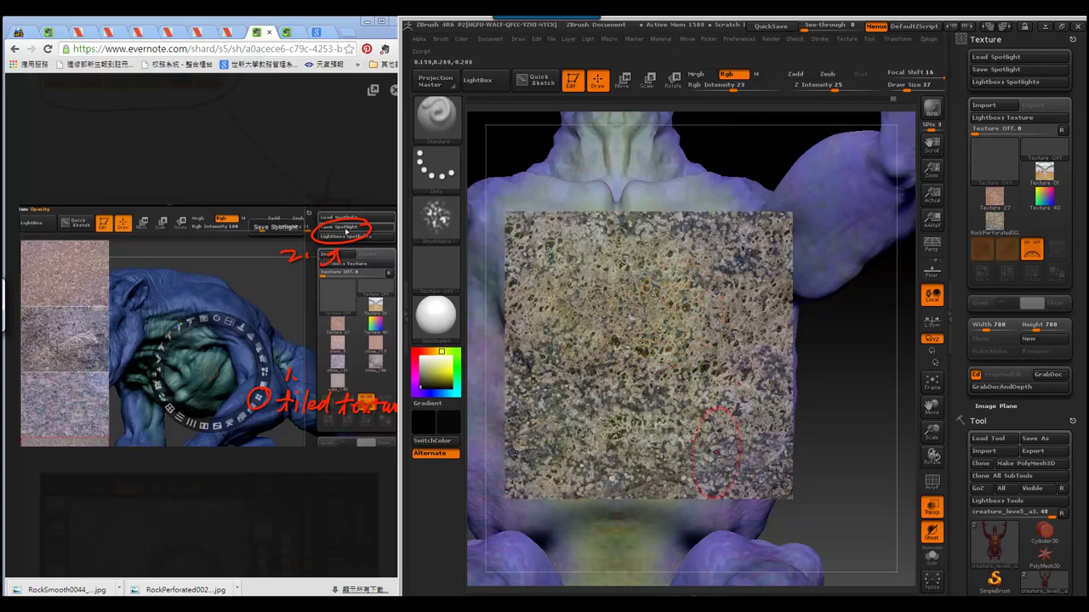
pyautogui.hotkey('shift', 'z')
pyautogui.press('shift')
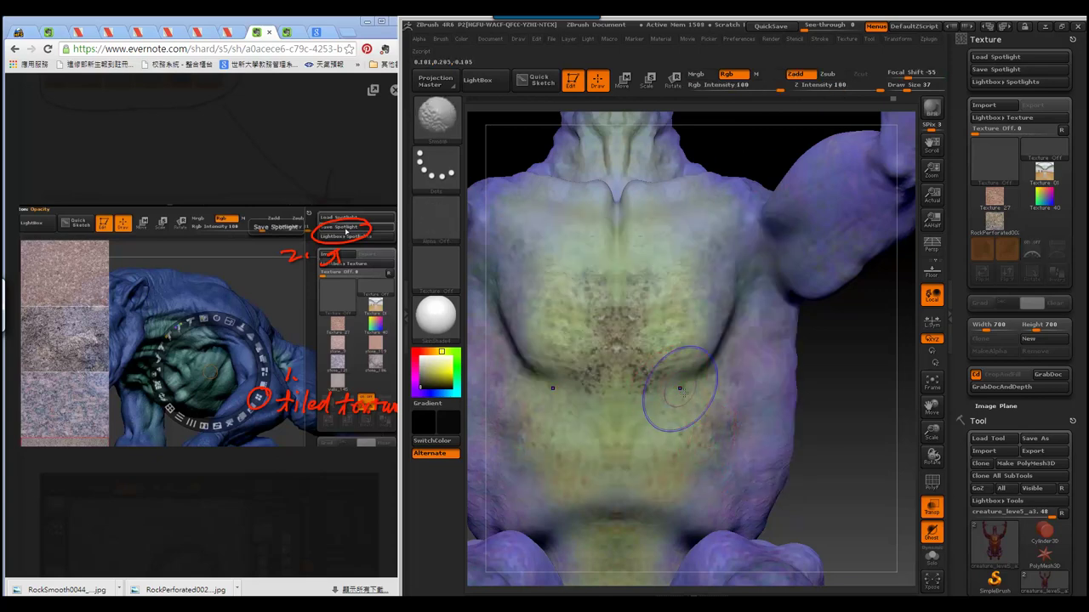
pyautogui.hotkey('shift', 'z')
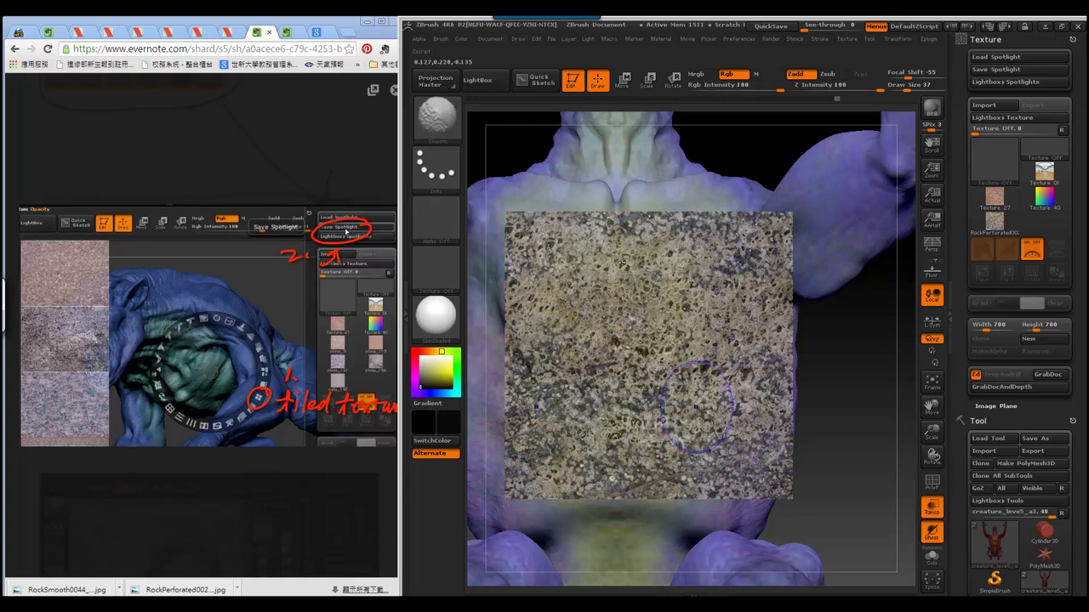
pyautogui.hotkey('shift', 'z')
# - Raise Rgb Intensity to 89, keep painting the chest, and rotate the model to inspect
pyautogui.hotkey('shift', 'z')
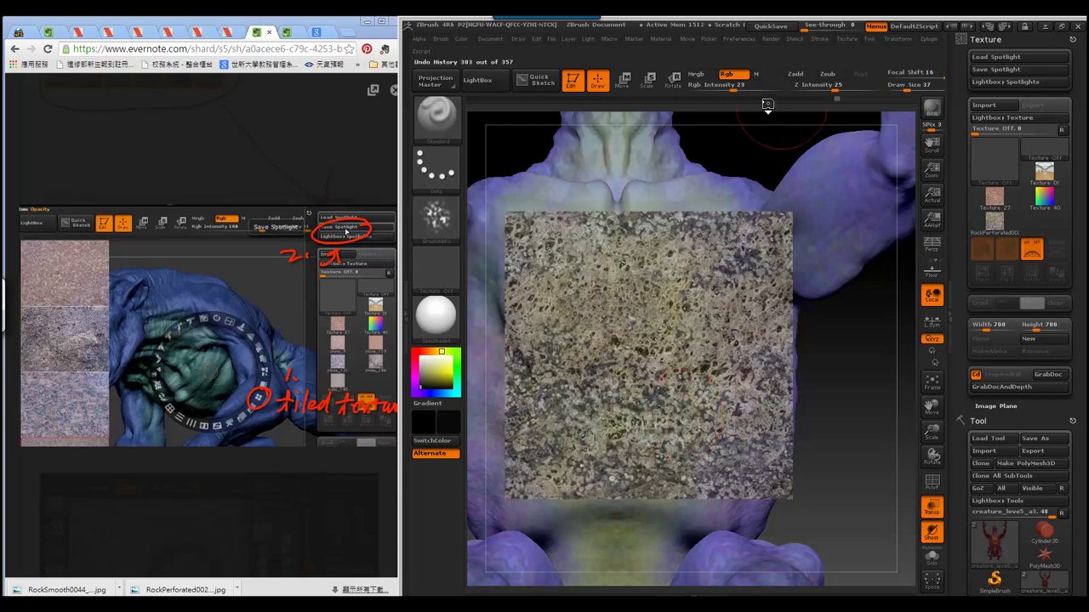
pyautogui.click(776, 88)
pyautogui.hotkey('shift', 'z')
pyautogui.hotkey('shift', 'z')
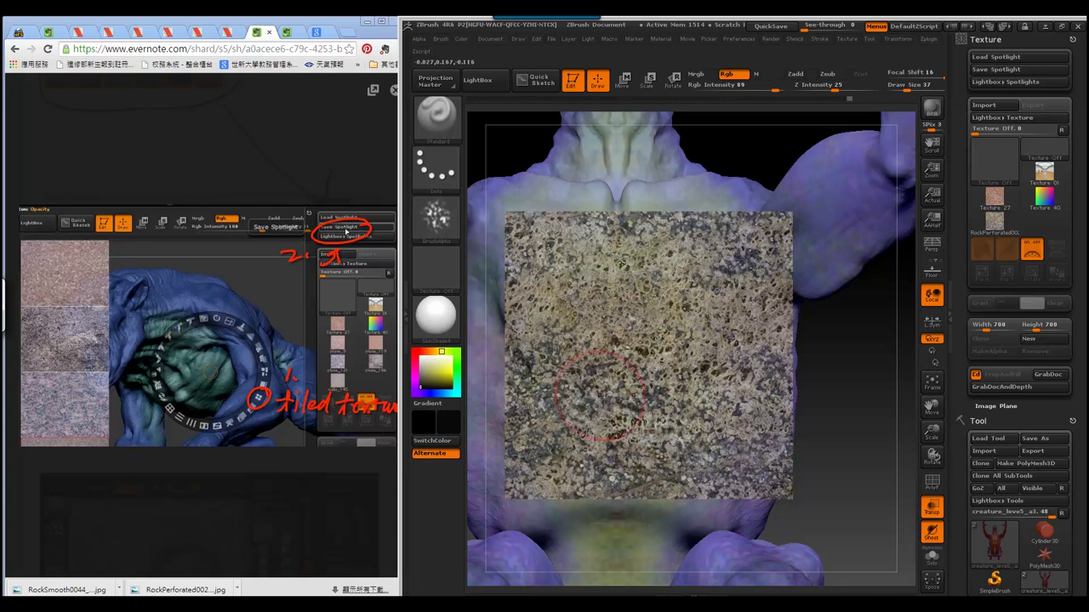
pyautogui.hotkey('shift', 'z')
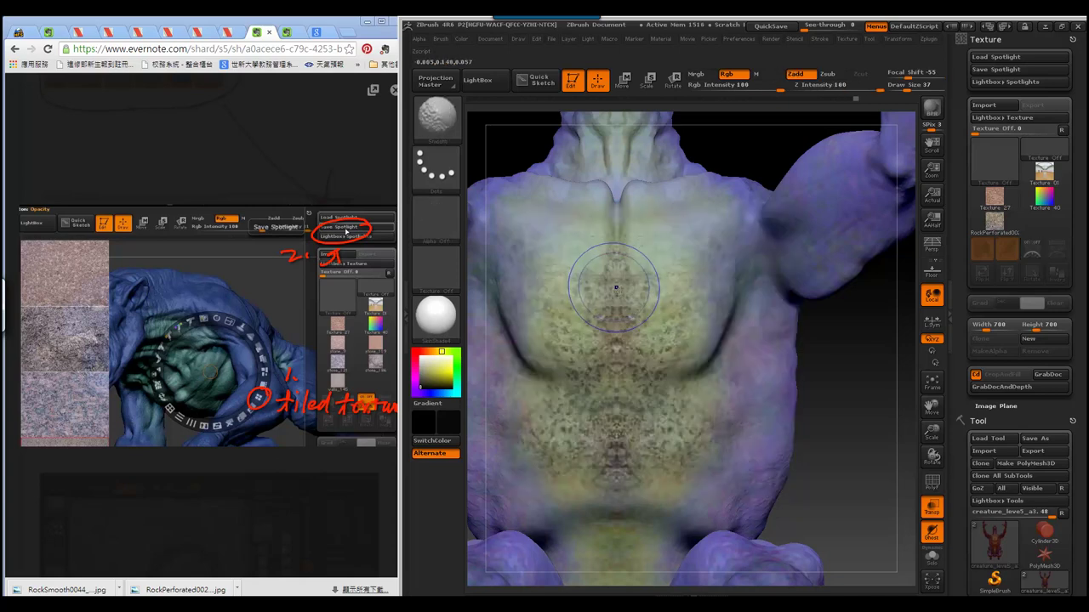
pyautogui.hotkey('shift', 'z')
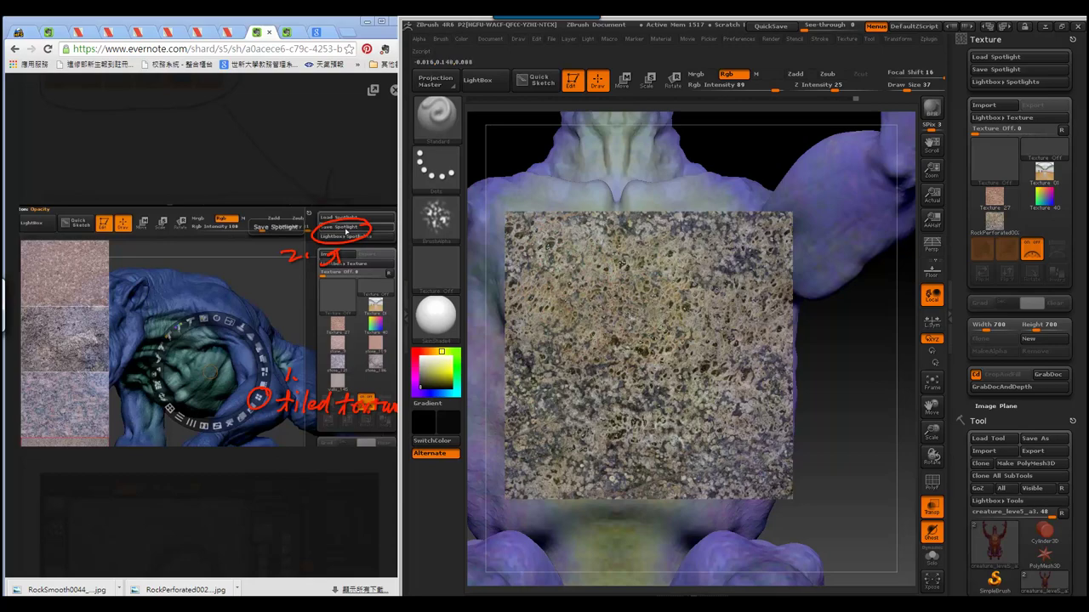
pyautogui.moveTo(839, 446)
pyautogui.mouseDown()
pyautogui.moveTo(870, 461)
pyautogui.moveTo(856, 449)
pyautogui.mouseUp()
pyautogui.hotkey('shift', 'z')
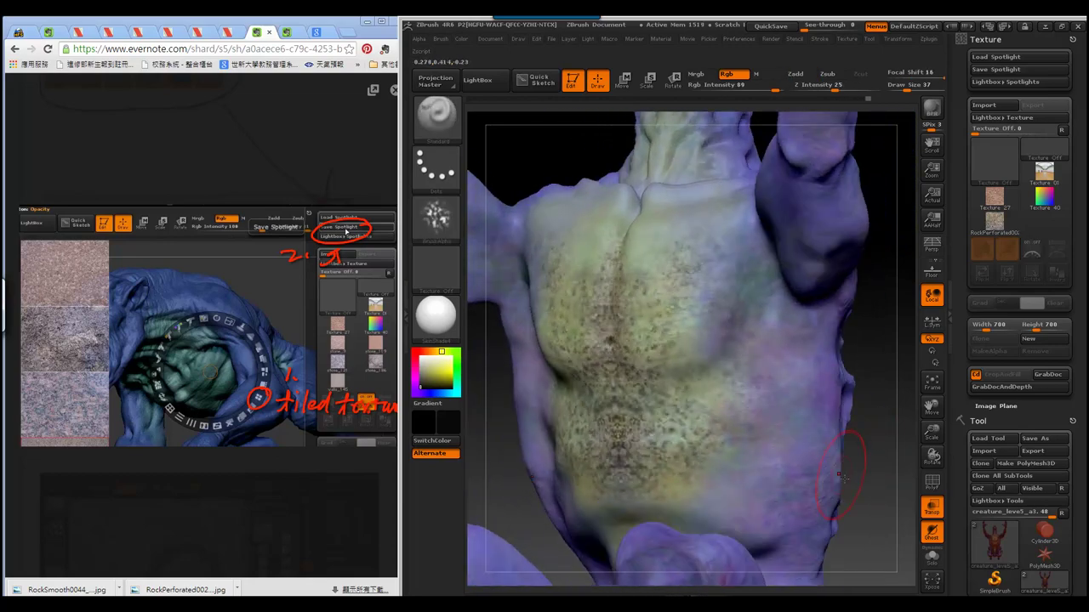
pyautogui.moveTo(863, 517); pyautogui.dragTo(909, 459)
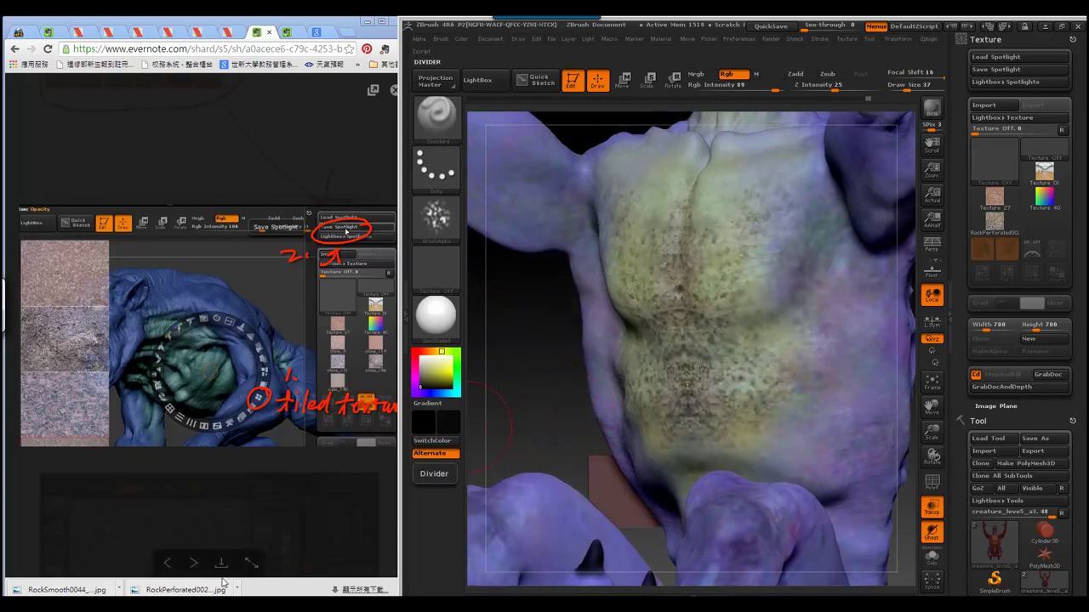
pyautogui.click(174, 563)
# - Turn the model to show the arm and shrink the rock image with the Spotlight dial
pyautogui.click(194, 563)
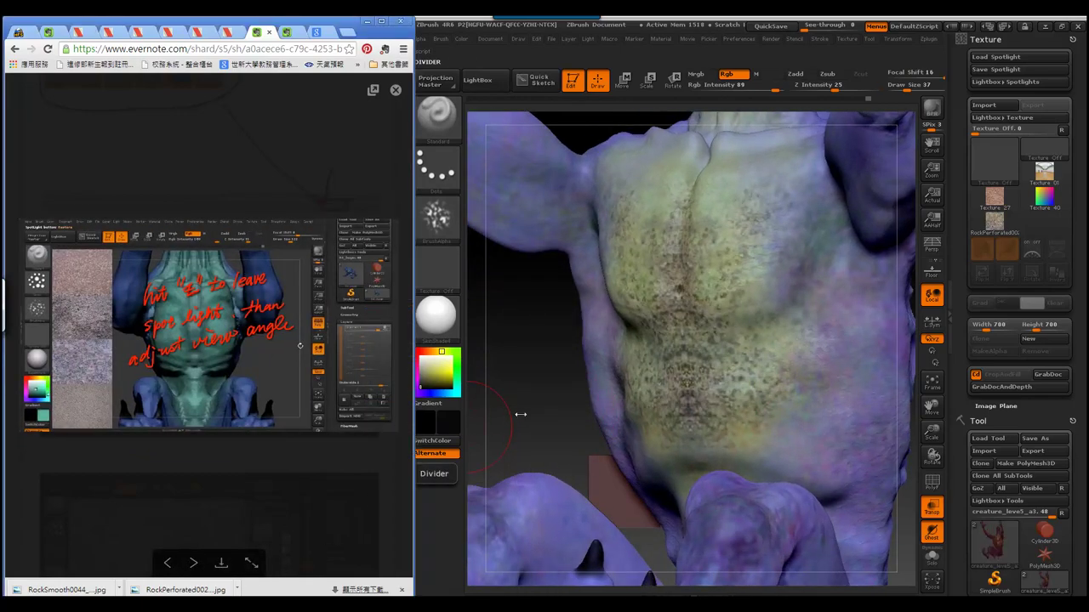
pyautogui.moveTo(538, 414)
pyautogui.mouseDown()
pyautogui.moveTo(533, 399)
pyautogui.moveTo(634, 377)
pyautogui.moveTo(657, 435)
pyautogui.mouseUp()
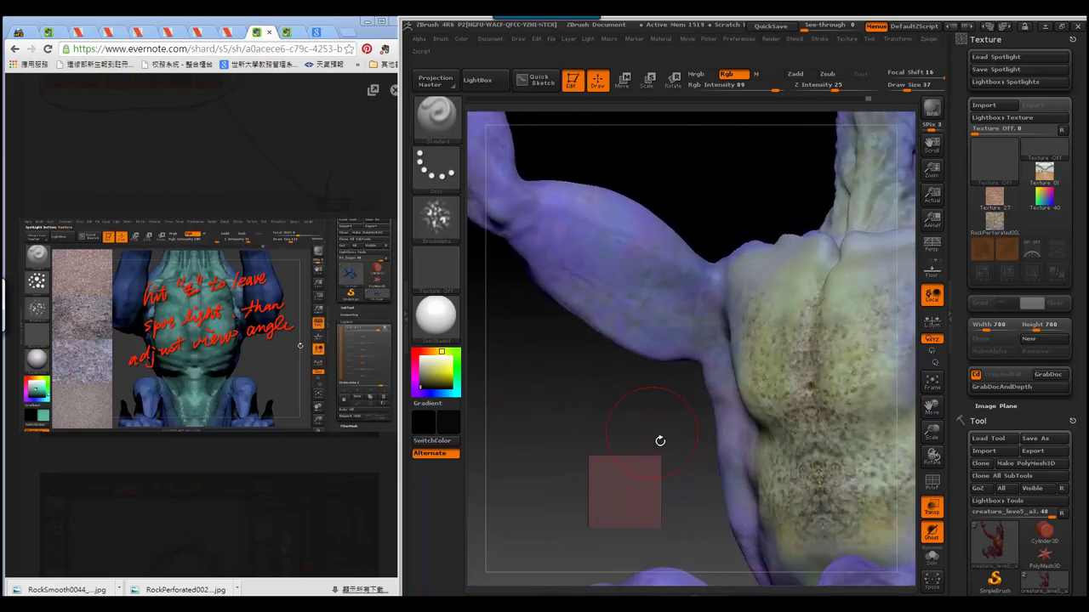
pyautogui.hotkey('shift', 'z')
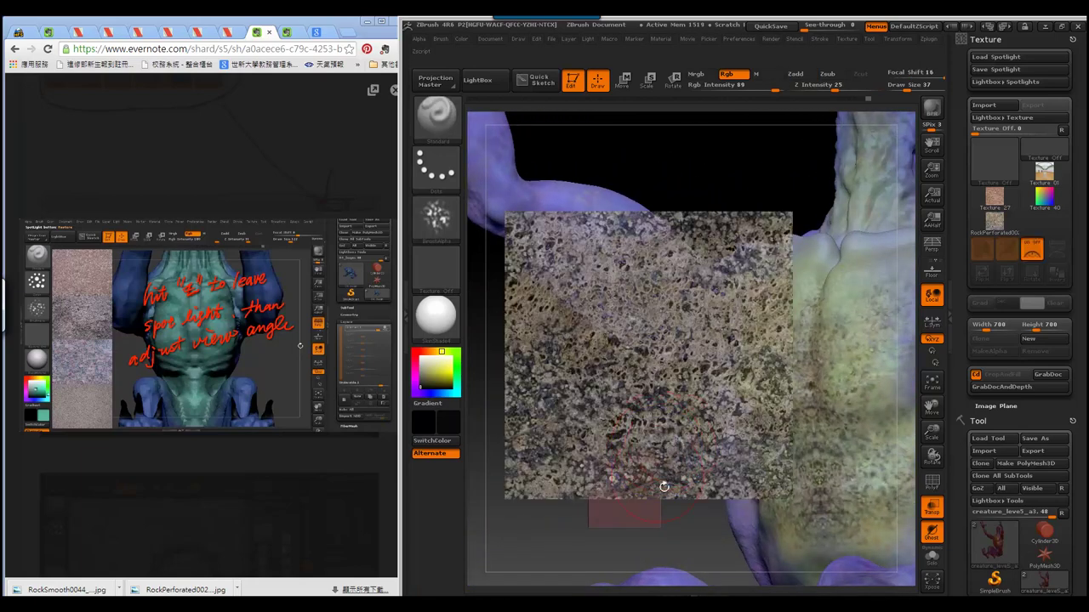
pyautogui.moveTo(702, 535)
pyautogui.mouseDown()
pyautogui.moveTo(715, 192)
pyautogui.moveTo(663, 201)
pyautogui.mouseUp()
pyautogui.press('z')
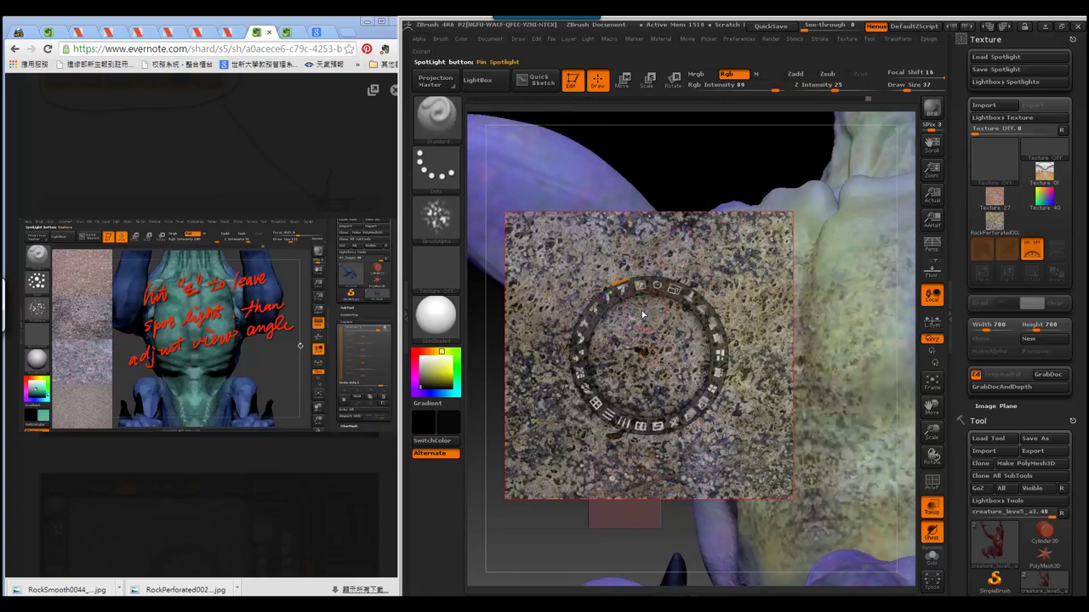
pyautogui.moveTo(648, 355); pyautogui.dragTo(626, 277)
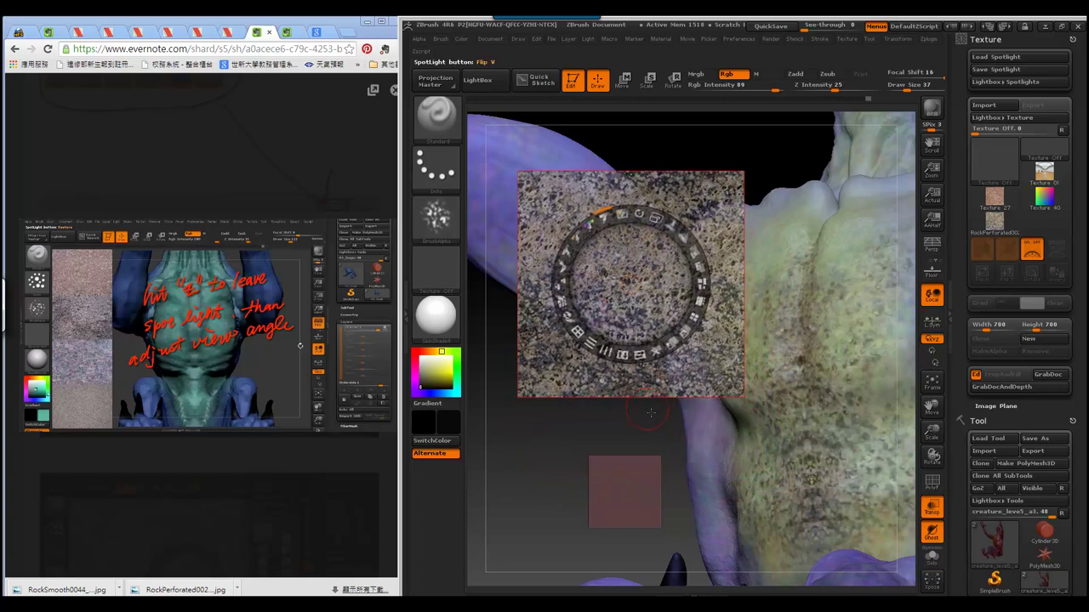
pyautogui.press('z')
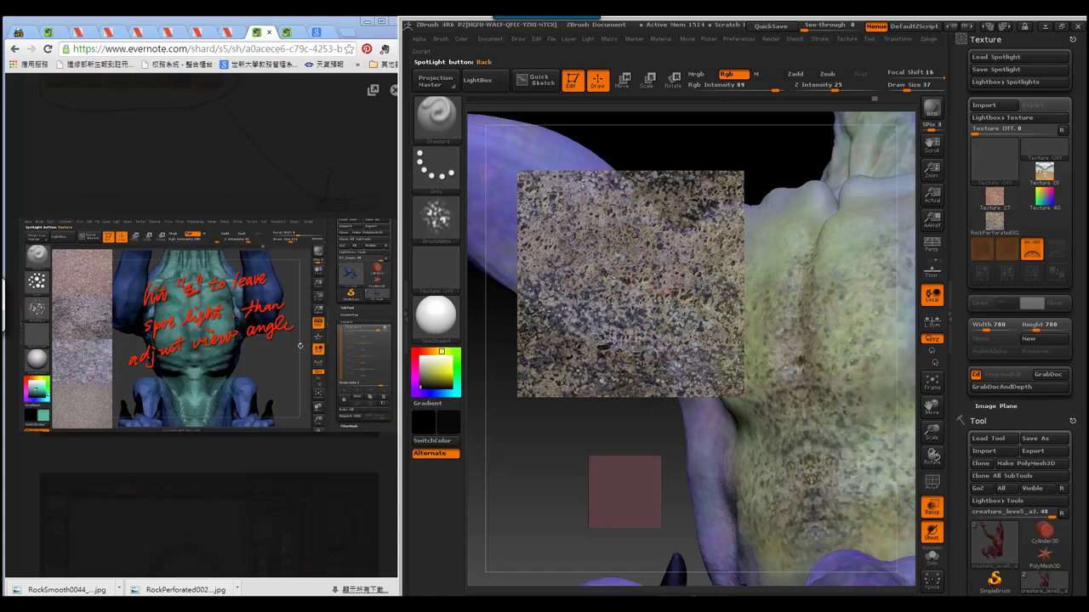
# - Paint the rock texture on the arm and move the image toward the top-left
pyautogui.hotkey('shift', 'z')
pyautogui.hotkey('shift', 'z')
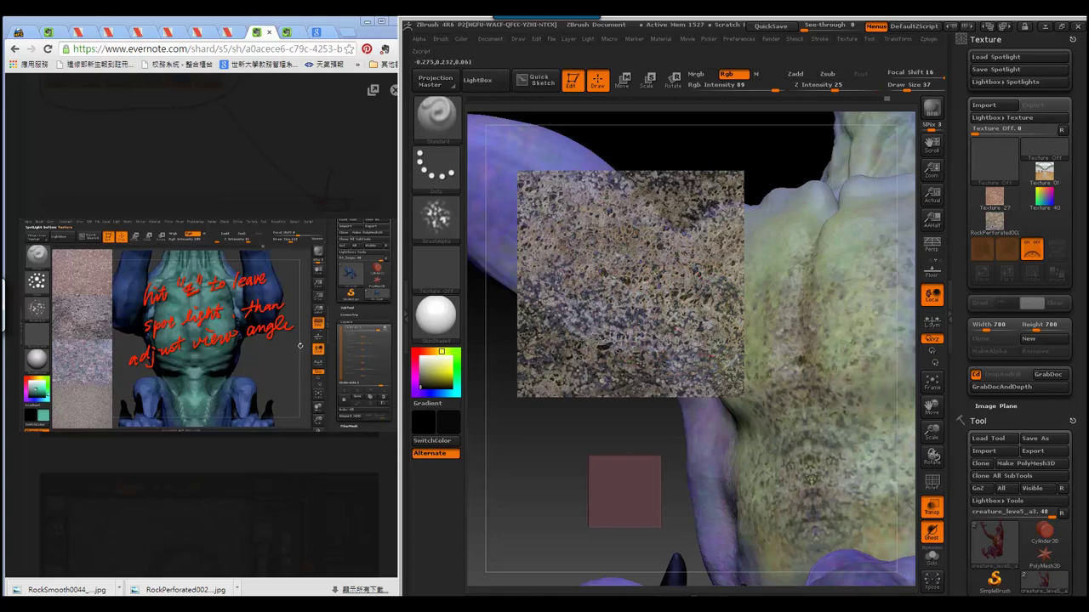
pyautogui.hotkey('shift', 'z')
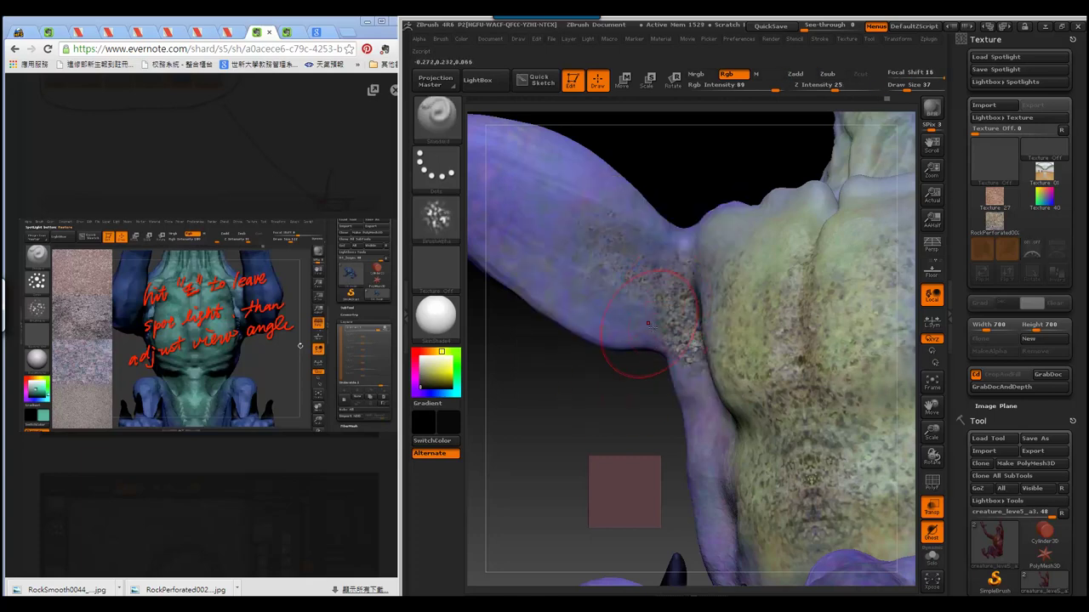
pyautogui.hotkey('shift', 'z')
pyautogui.press('z')
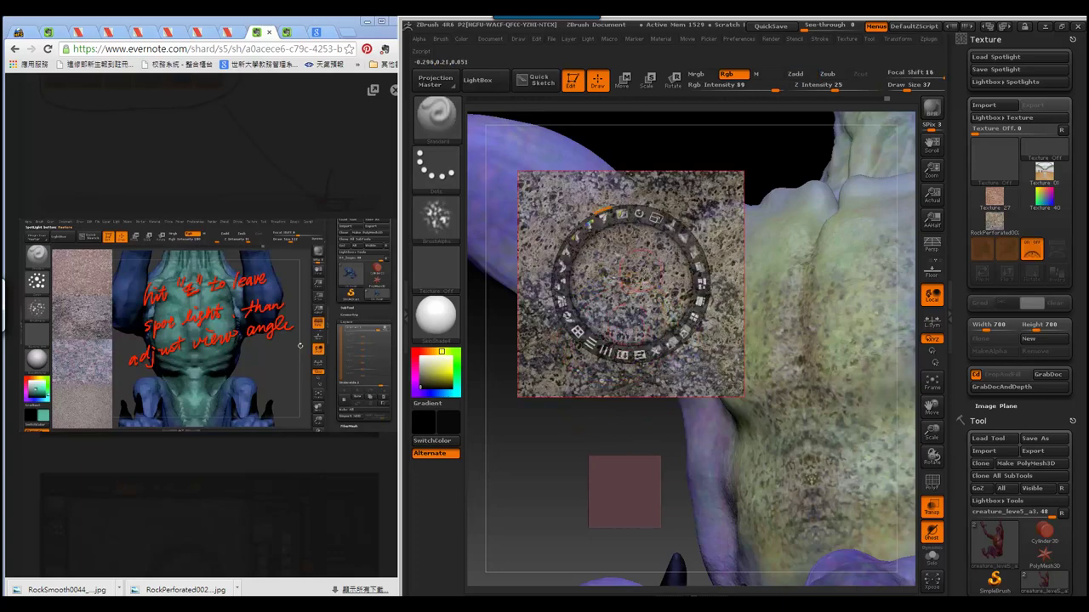
pyautogui.moveTo(630, 340); pyautogui.dragTo(576, 281)
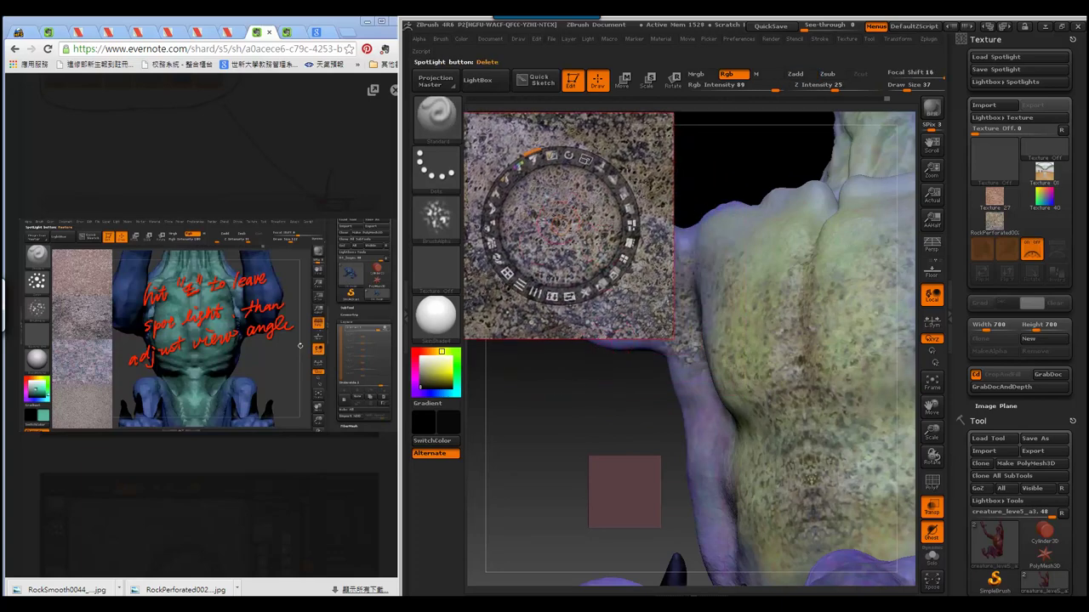
pyautogui.press('z')
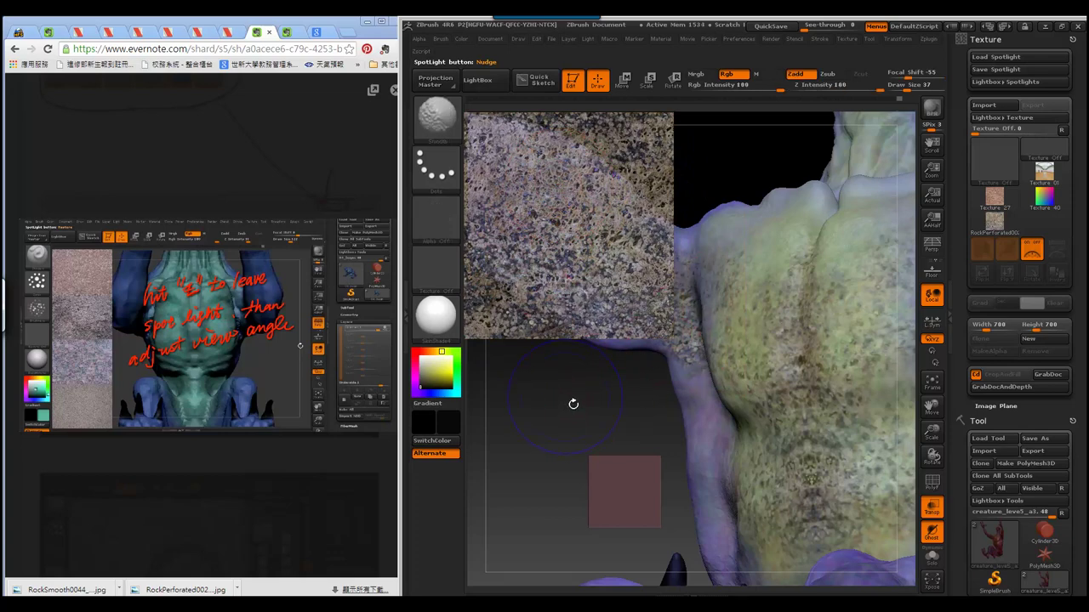
# - Rotate so the arm enters from the left, reposition the image, and paint the upper arm
pyautogui.hotkey('shift', 'z')
pyautogui.moveTo(564, 403)
pyautogui.mouseDown()
pyautogui.moveTo(556, 398)
pyautogui.moveTo(603, 399)
pyautogui.mouseUp()
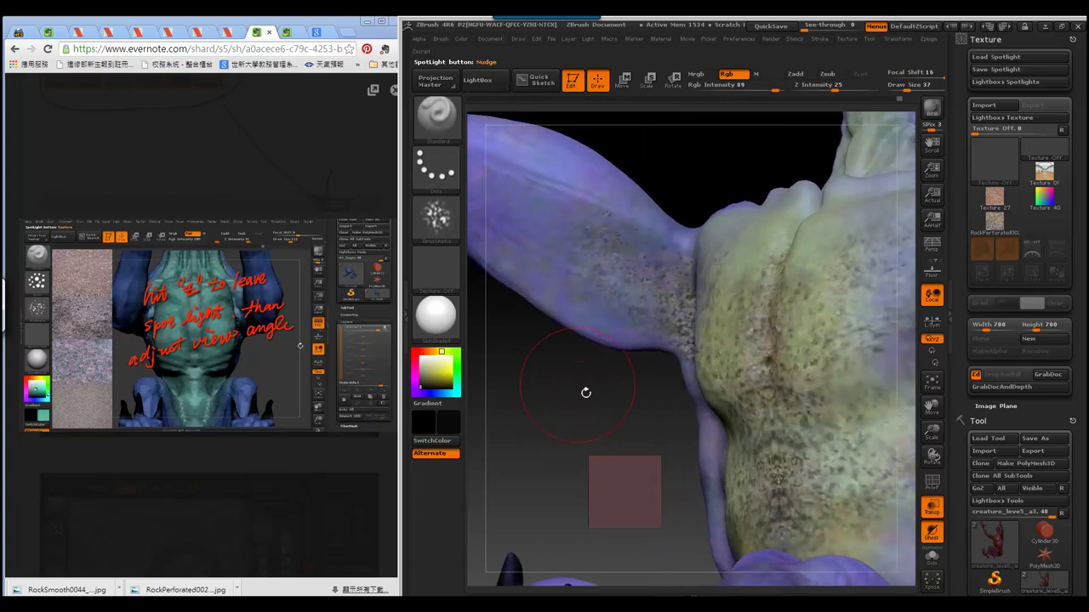
pyautogui.hotkey('shift', 'z')
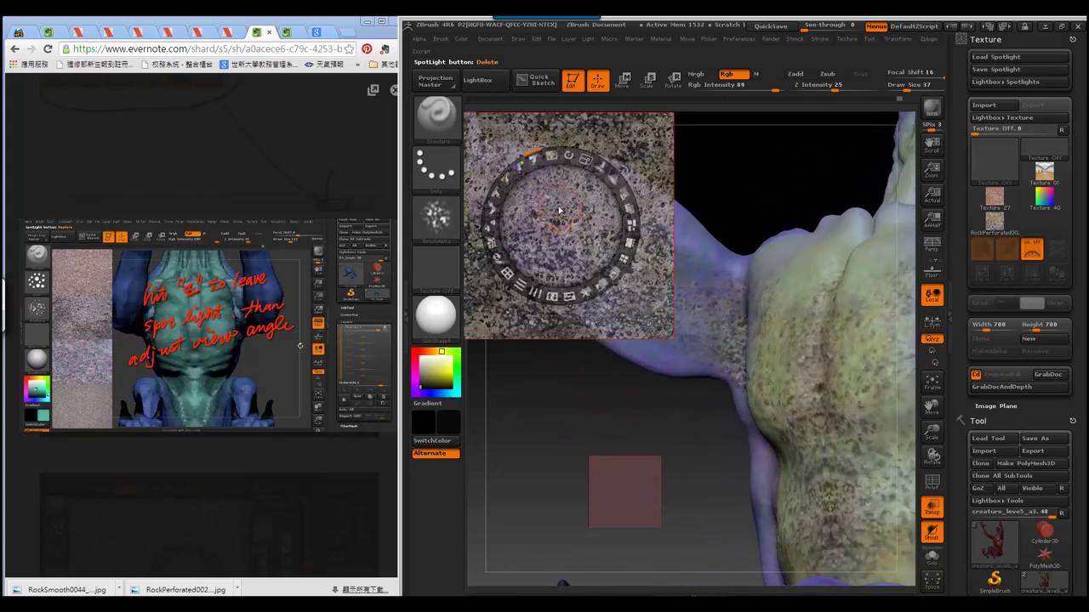
pyautogui.press('z')
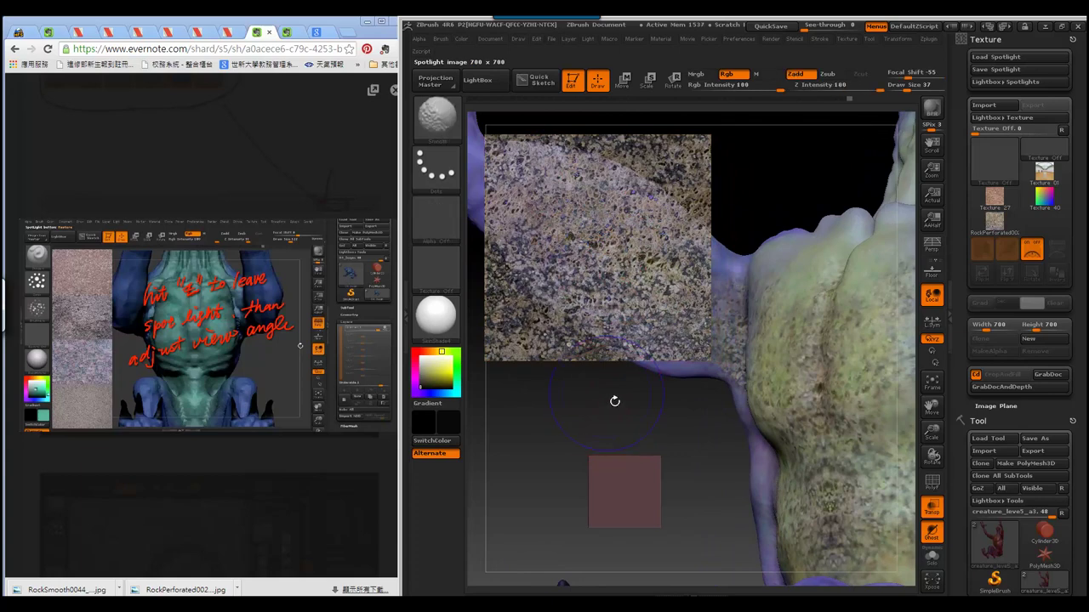
pyautogui.hotkey('shift', 'z')
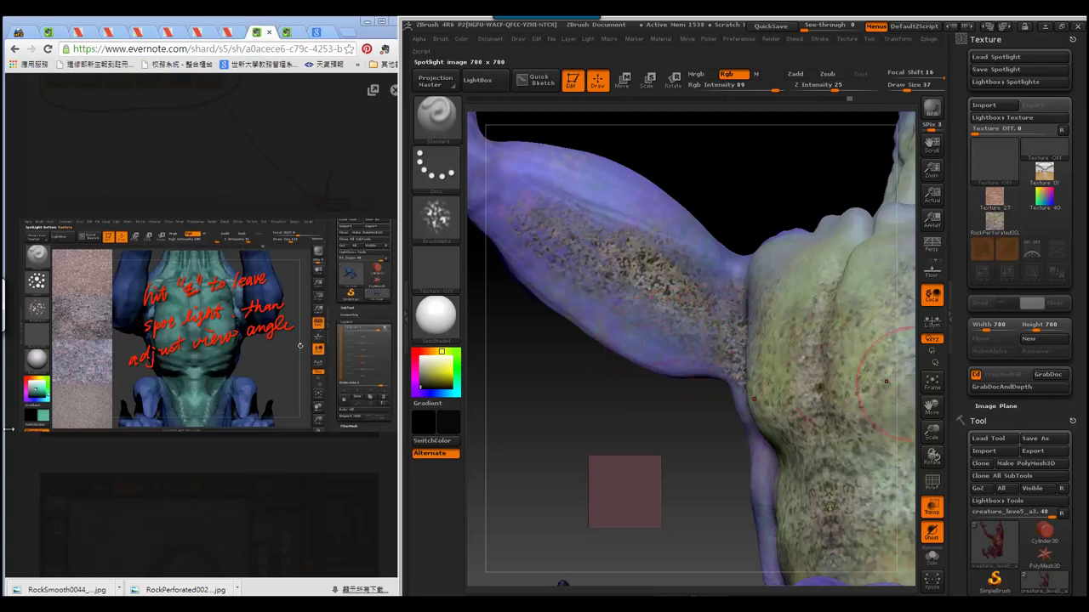
# - Fade the rock 1 layer's strength to about 0.47 in Tool > Layers, then rotate the torso forward
pyautogui.scroll(-1, 1080, 420)
pyautogui.scroll(-2, 1081, 420)
pyautogui.scroll(-2, 1082, 400)
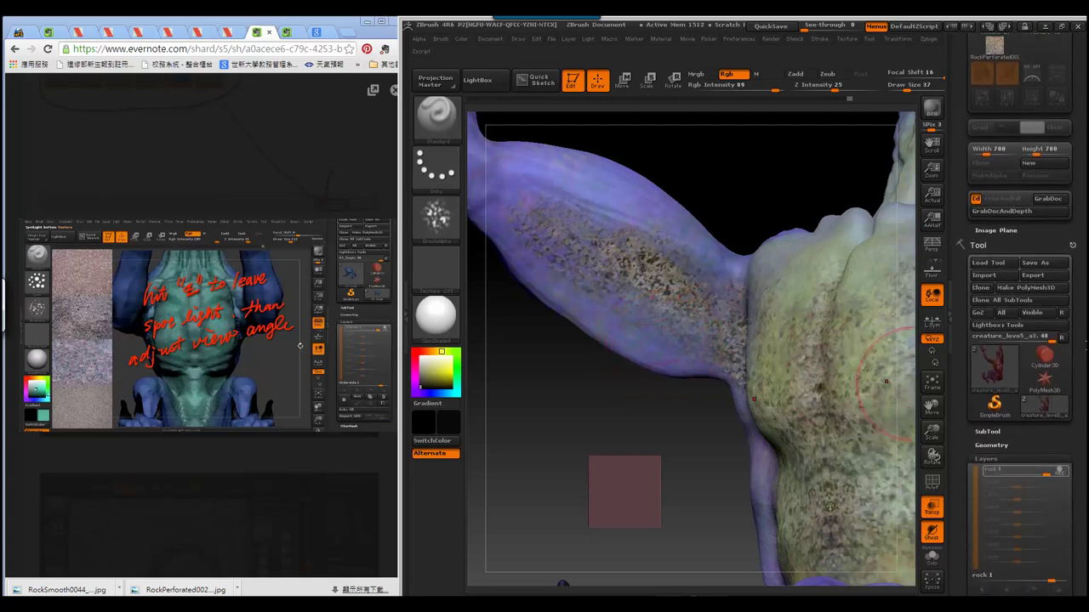
pyautogui.scroll(-2, 1085, 373)
pyautogui.moveTo(1045, 484); pyautogui.dragTo(1041, 491)
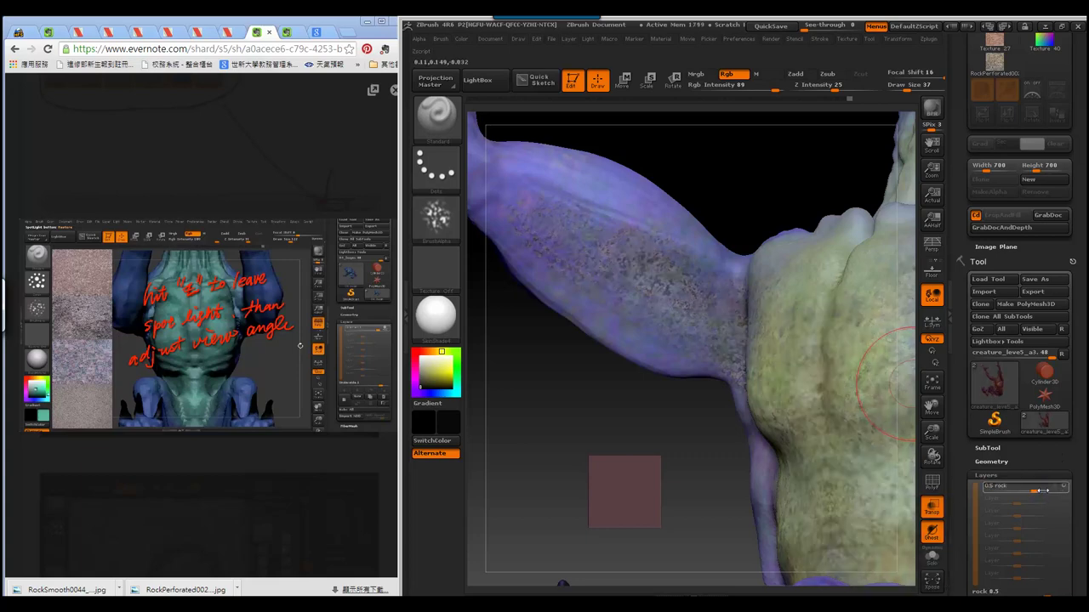
pyautogui.moveTo(1034, 494); pyautogui.dragTo(1041, 494)
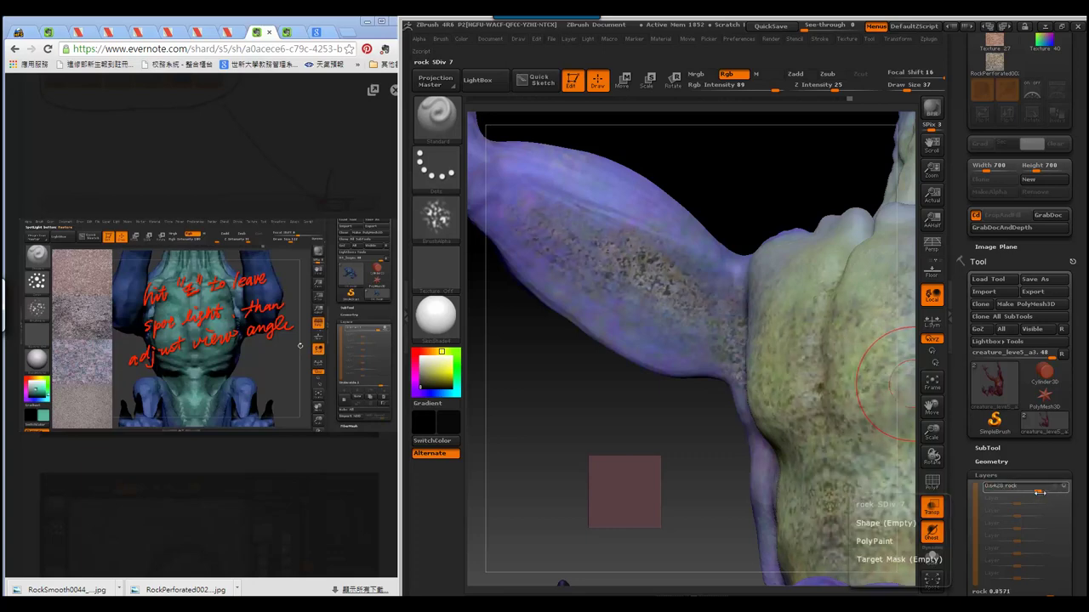
pyautogui.moveTo(583, 436)
pyautogui.mouseDown()
pyautogui.moveTo(585, 455)
pyautogui.moveTo(532, 445)
pyautogui.mouseUp()
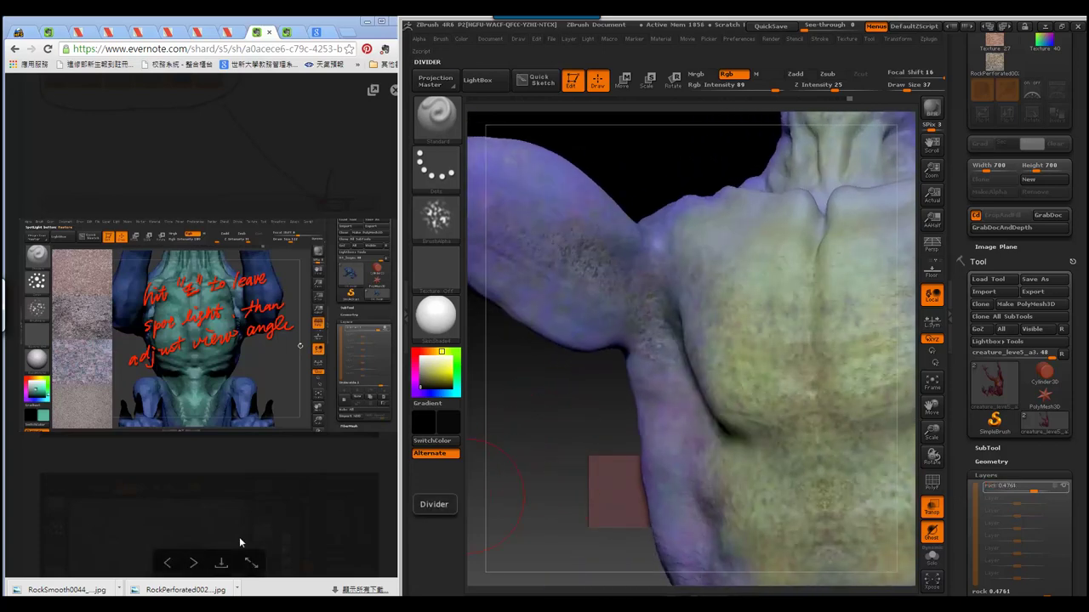
# - Rotate the creature to face its neck and knee area
pyautogui.click(194, 564)
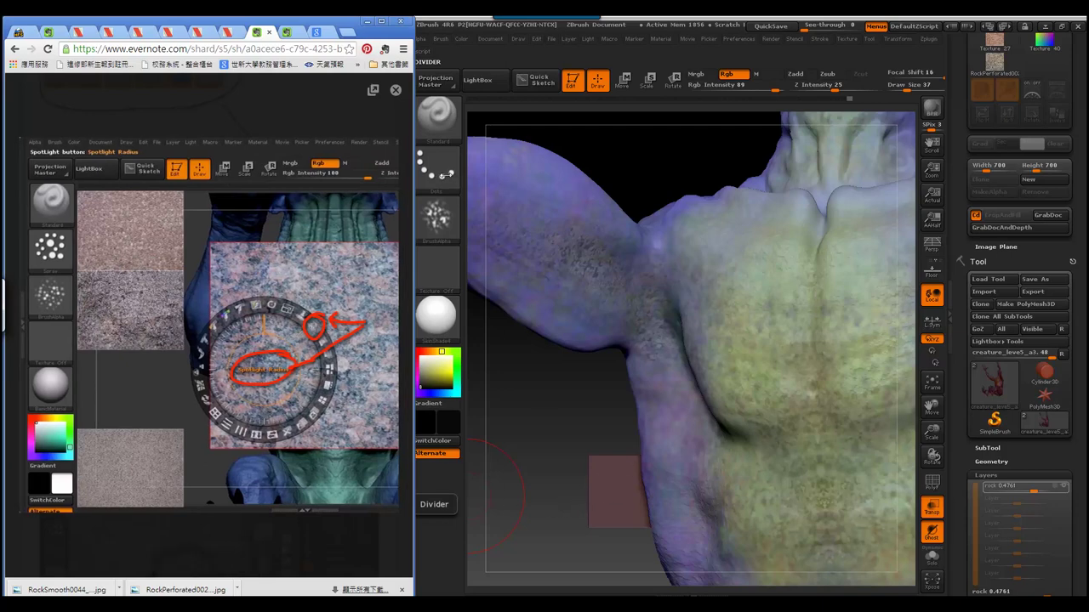
pyautogui.click(442, 173)
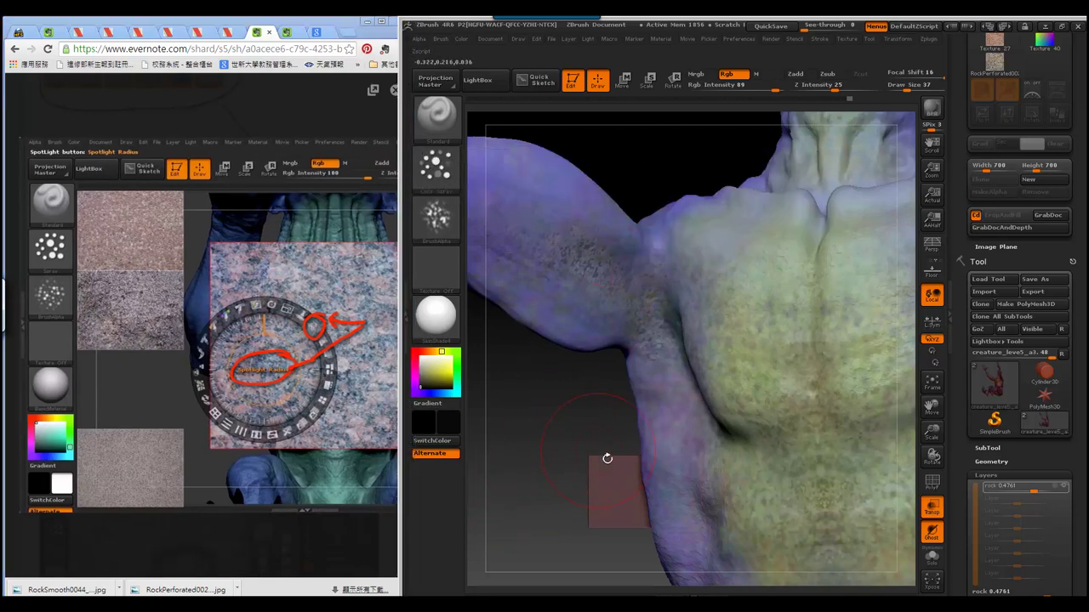
pyautogui.moveTo(540, 430)
pyautogui.mouseDown()
pyautogui.moveTo(525, 524)
pyautogui.moveTo(572, 327)
pyautogui.moveTo(648, 318)
pyautogui.mouseUp()
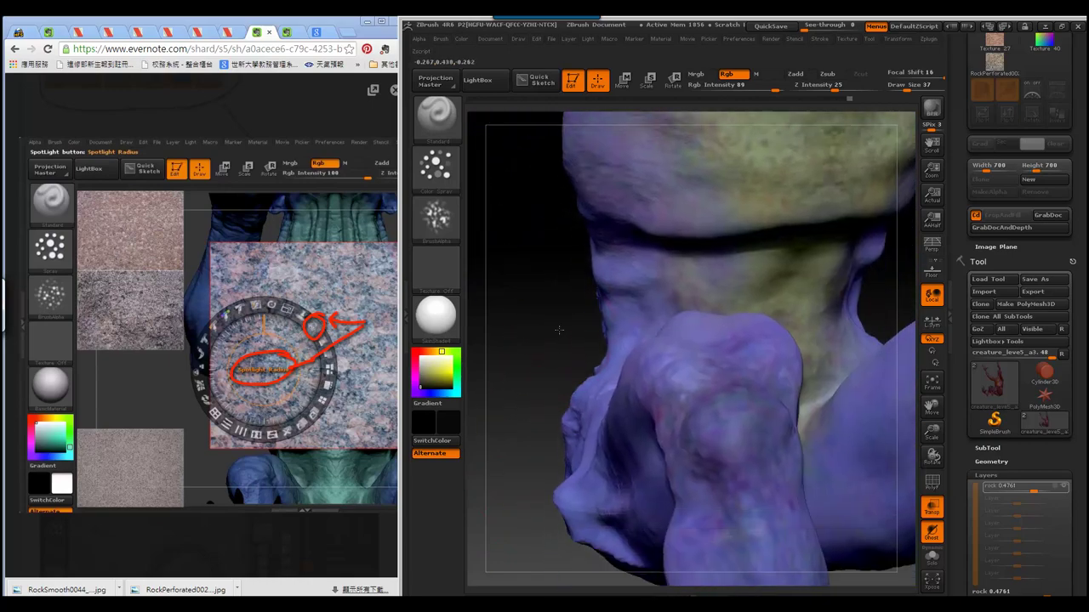
pyautogui.moveTo(860, 255)
pyautogui.mouseDown()
pyautogui.moveTo(856, 244)
pyautogui.moveTo(859, 260)
pyautogui.mouseUp()
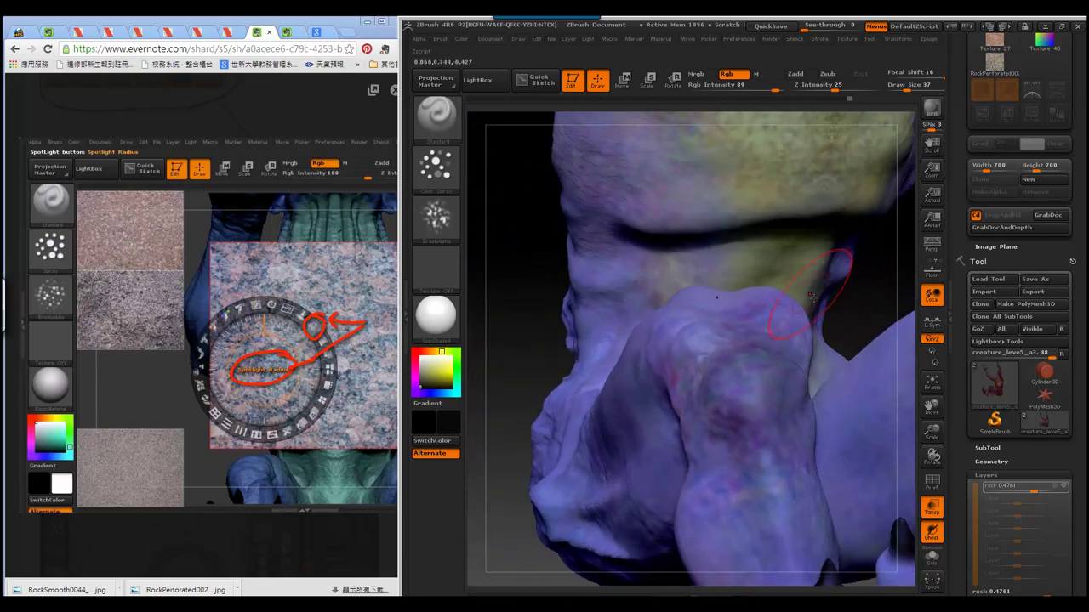
# - Turn on Spotlight, enlarge the rock image, move it over the neck, and try painting
pyautogui.click(1032, 90)
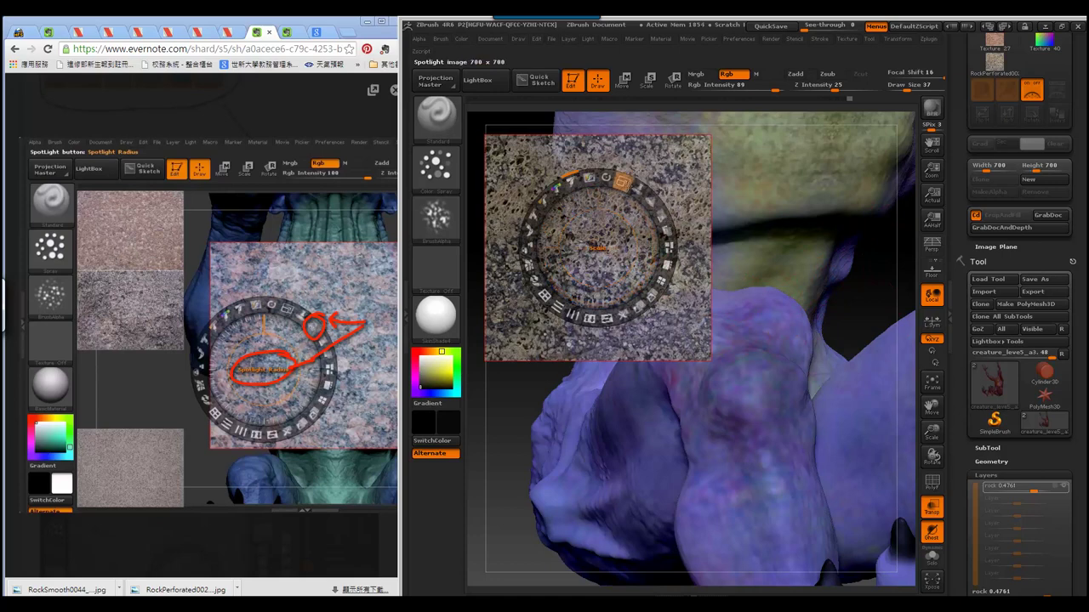
pyautogui.moveTo(630, 186); pyautogui.dragTo(672, 192)
pyautogui.moveTo(600, 247); pyautogui.dragTo(732, 253)
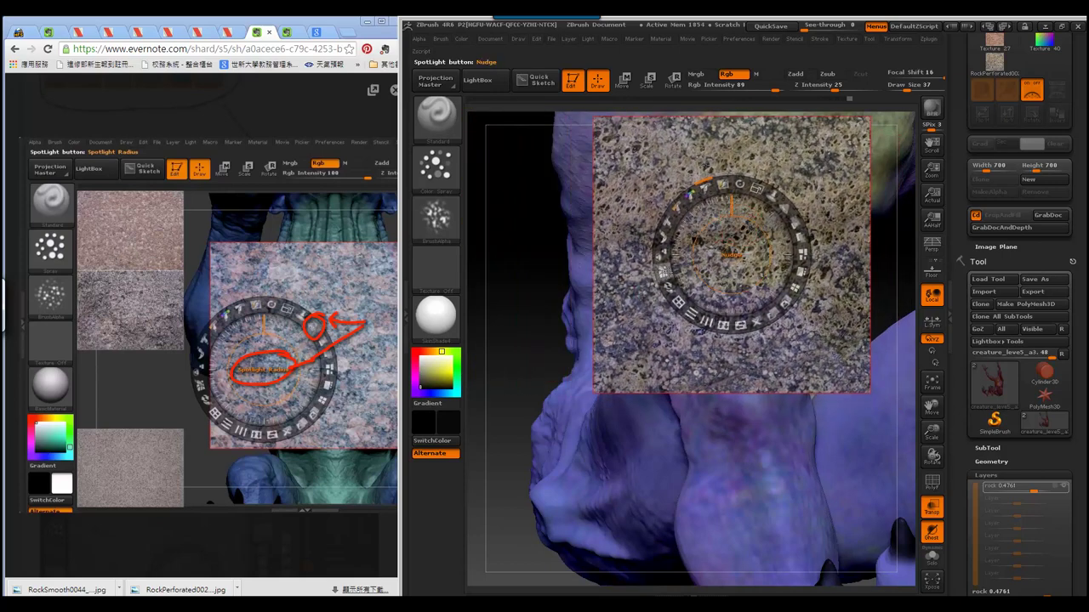
pyautogui.press('z')
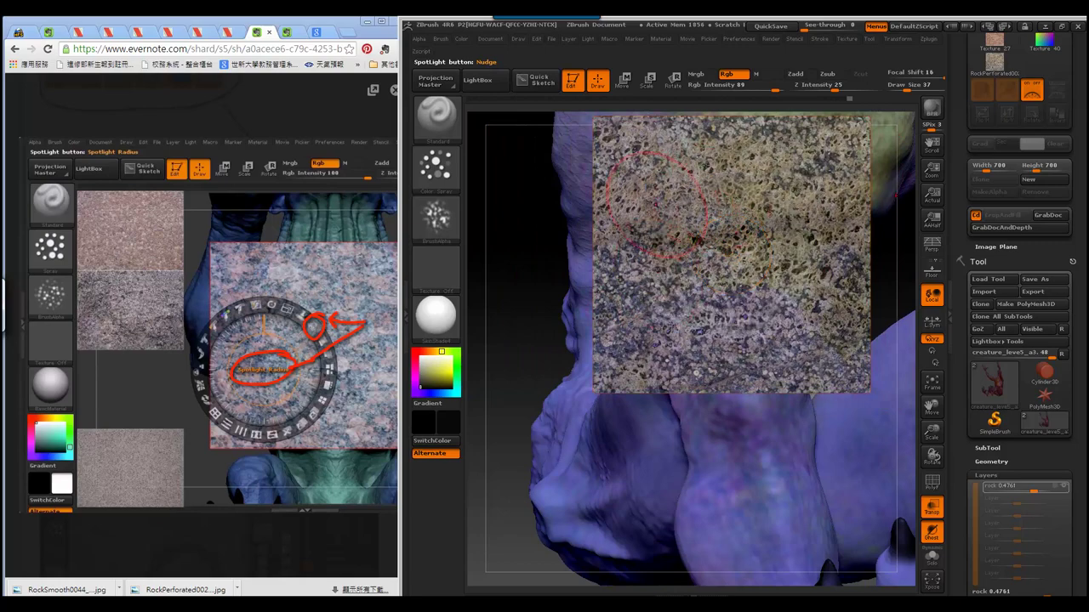
pyautogui.press('shift')
pyautogui.click(689, 242)
# - Add two new untitled paint layers in Tool > Layers and paint rock texture on the neck
pyautogui.scroll(-5, 1034, 459)
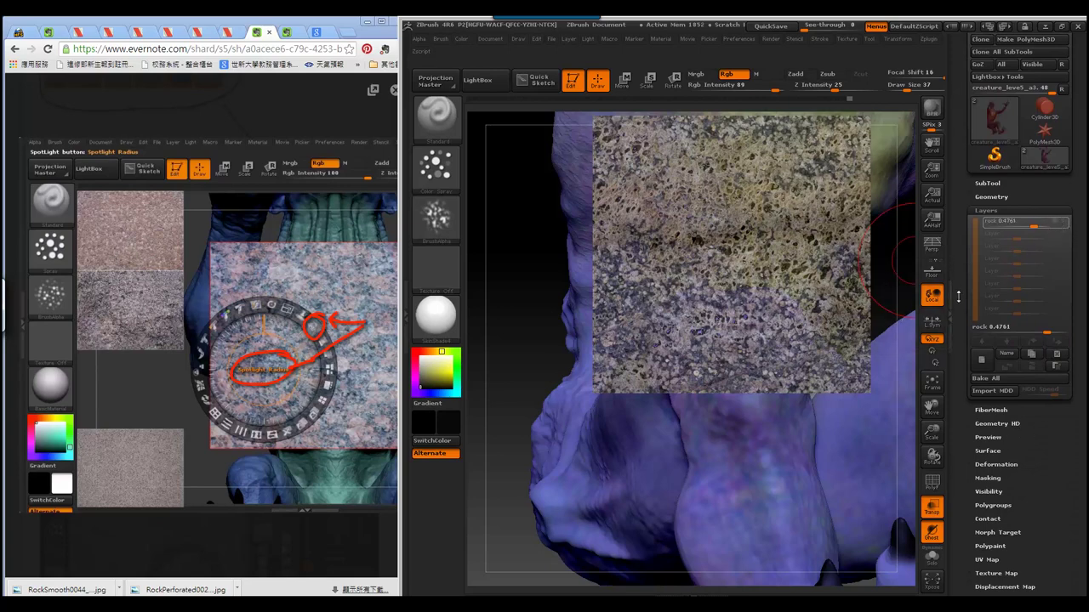
pyautogui.click(1008, 373)
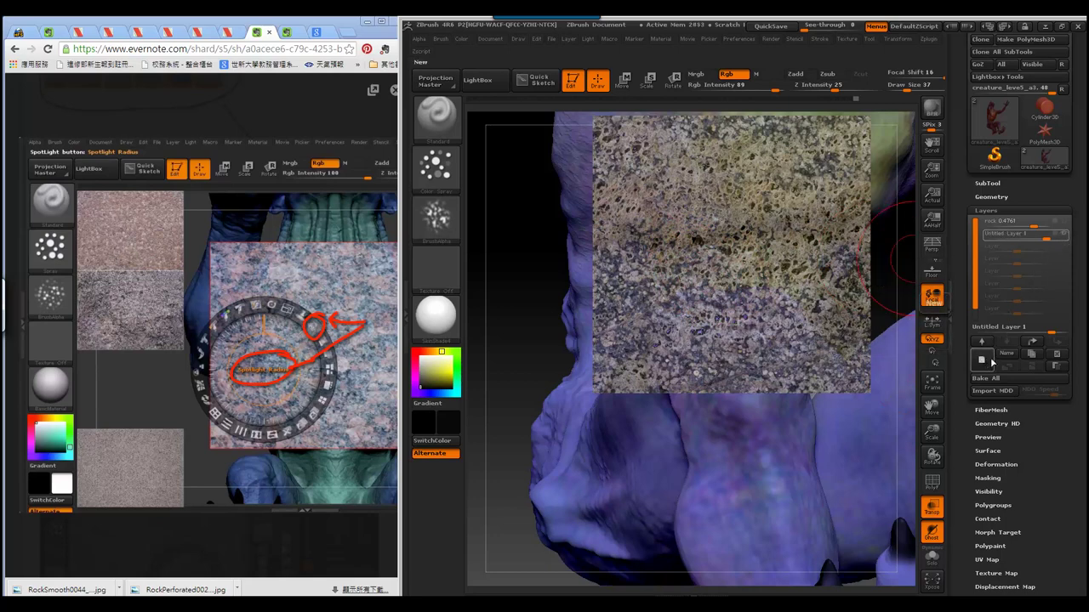
pyautogui.click(987, 361)
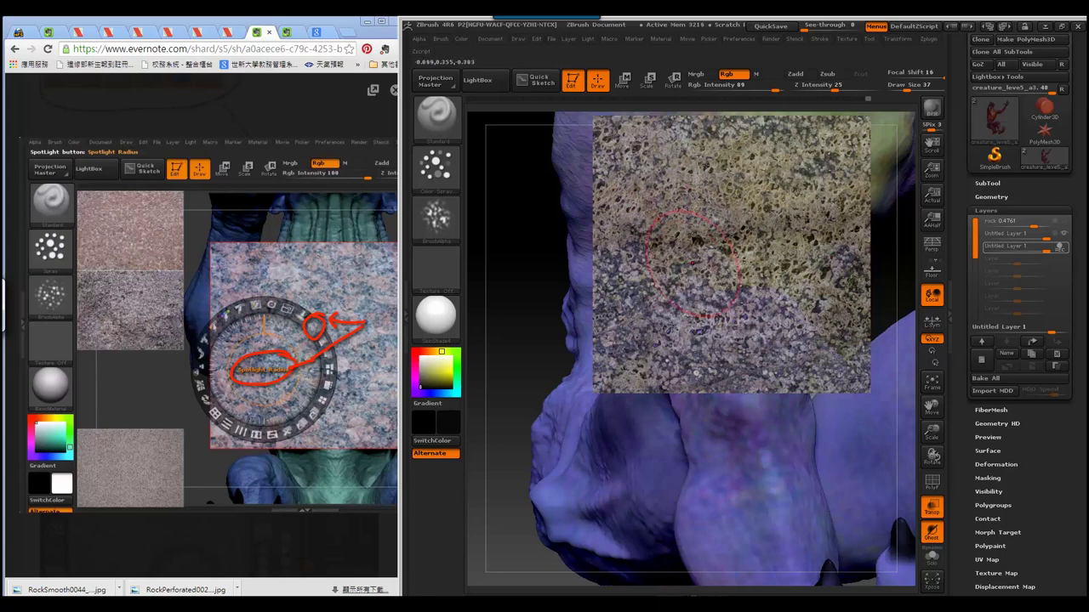
pyautogui.hotkey('shift', 'z')
pyautogui.hotkey('shift', 'z')
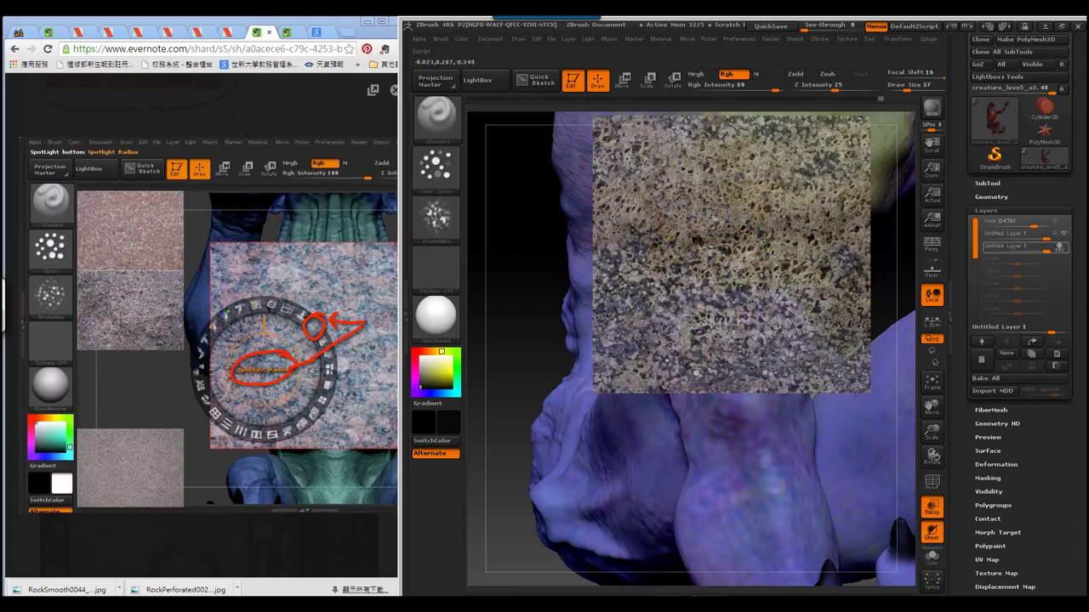
# - Hide the rock overlay, turn to the arm and knee, and lower the layer strength to 0.4761
pyautogui.hotkey('shift', 'z')
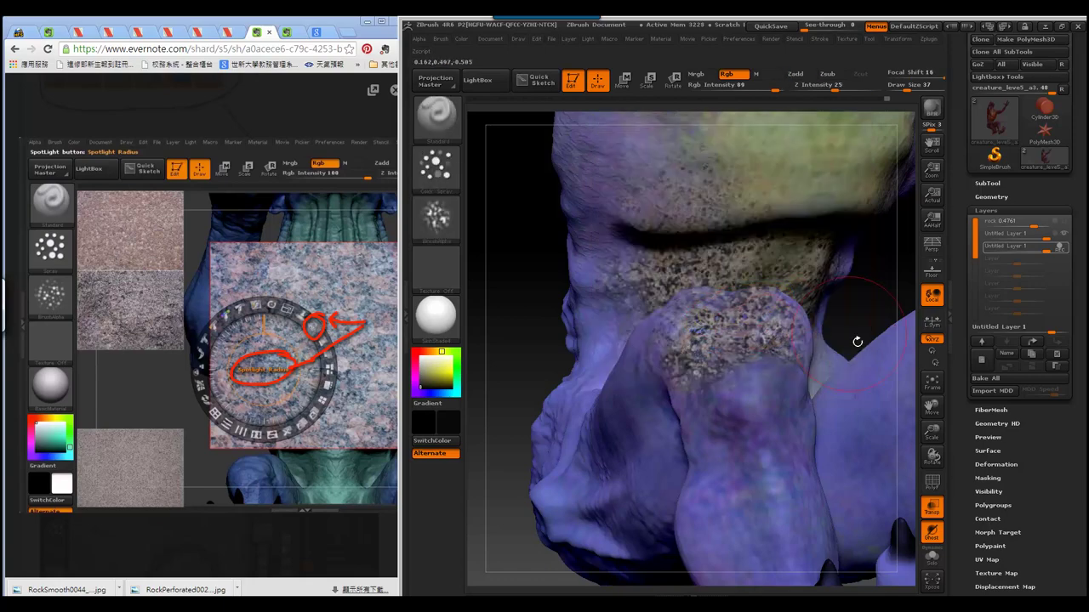
pyautogui.moveTo(532, 352); pyautogui.dragTo(568, 380)
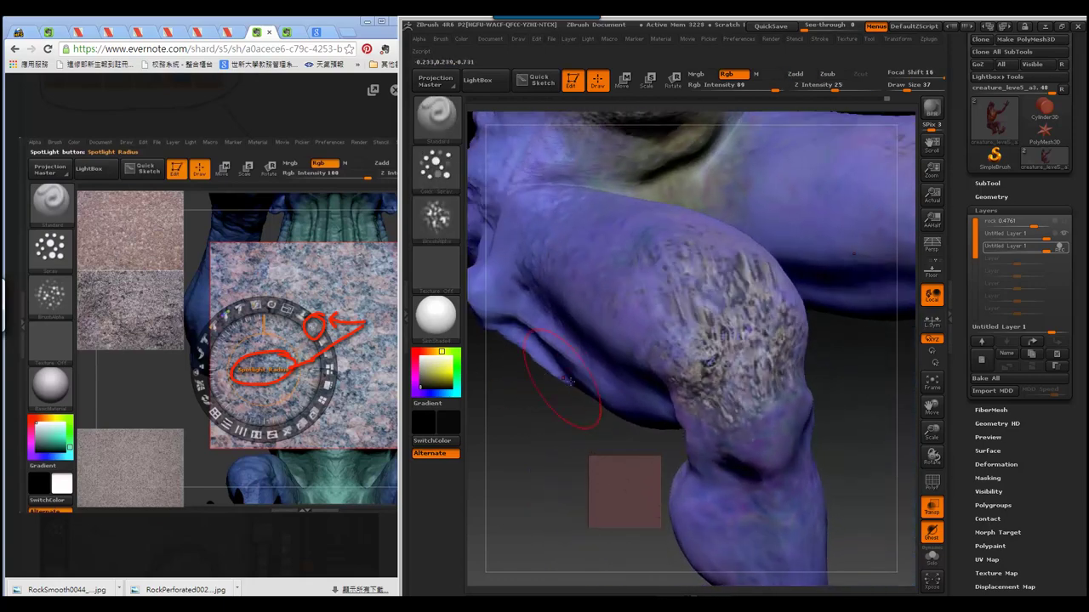
pyautogui.moveTo(599, 481)
pyautogui.mouseDown()
pyautogui.moveTo(823, 456)
pyautogui.moveTo(892, 351)
pyautogui.mouseUp()
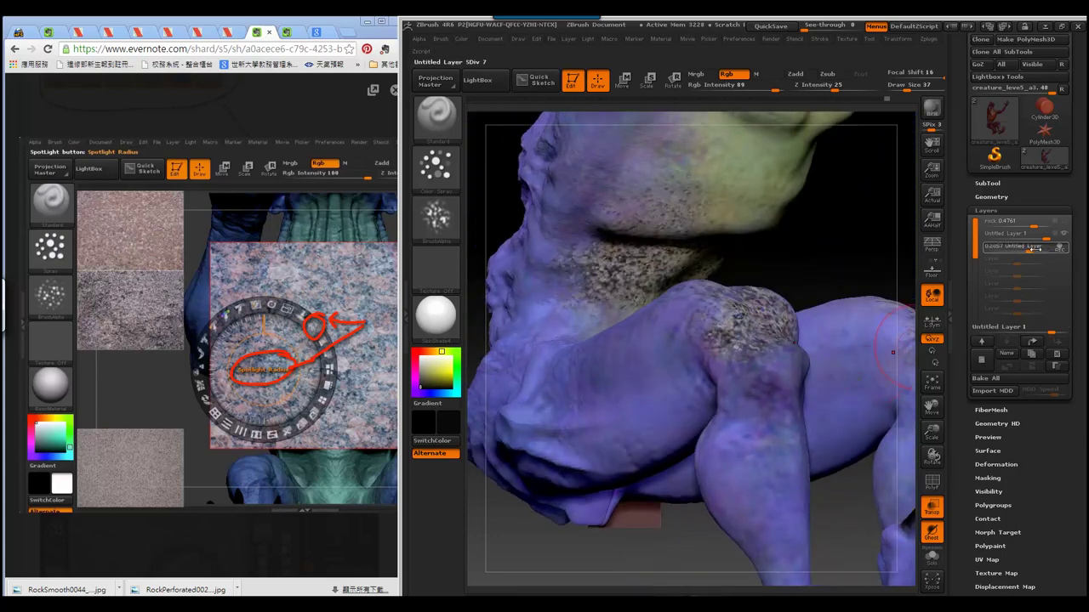
pyautogui.moveTo(1027, 251); pyautogui.dragTo(1039, 253)
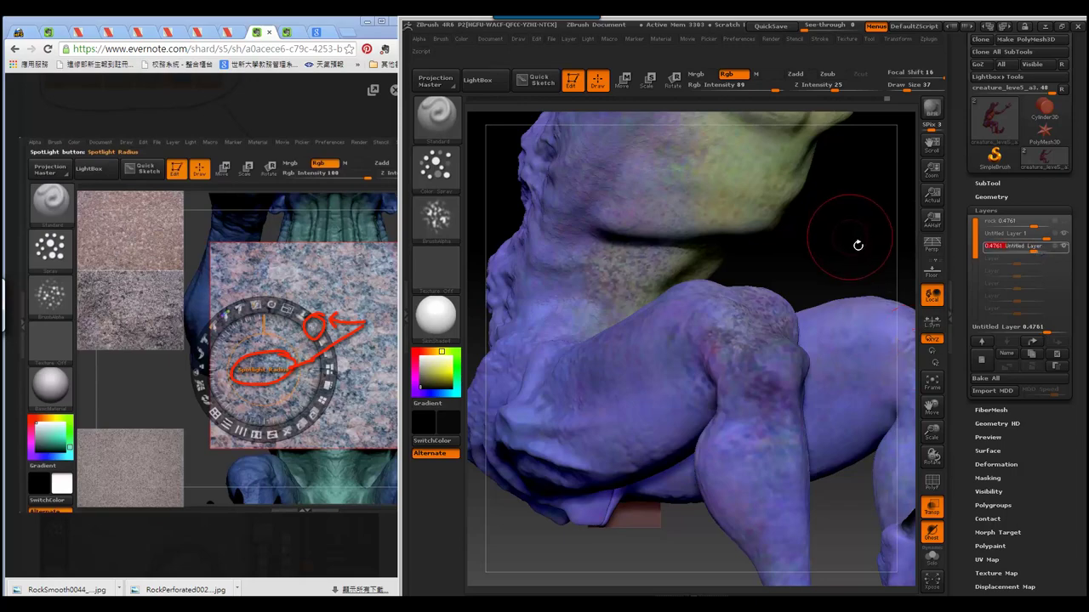
# - Frame the whole model facing front, check the next reference image, and scroll up to the Texture palette
pyautogui.press('f')
pyautogui.moveTo(837, 296)
pyautogui.mouseDown()
pyautogui.moveTo(817, 330)
pyautogui.moveTo(835, 434)
pyautogui.moveTo(796, 372)
pyautogui.mouseUp()
pyautogui.click(194, 563)
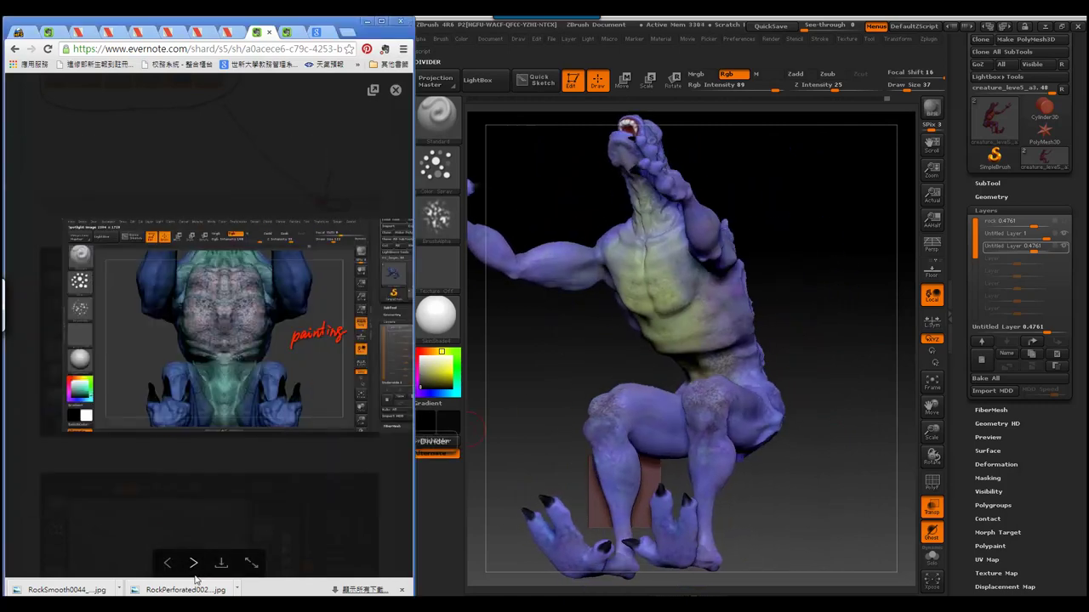
pyautogui.moveTo(536, 416); pyautogui.dragTo(547, 374)
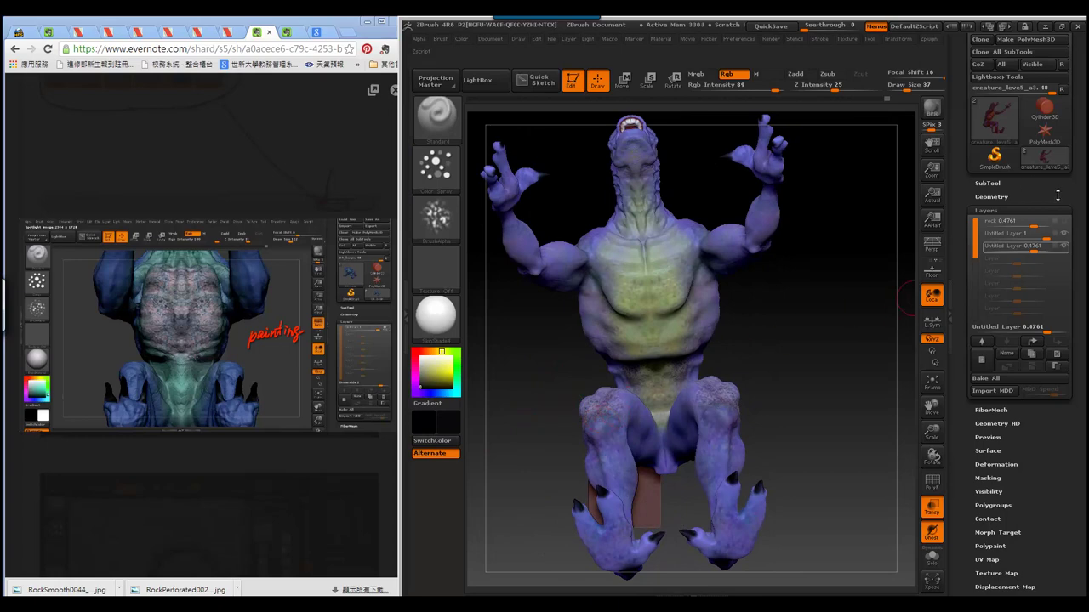
pyautogui.scroll(5, 1057, 196)
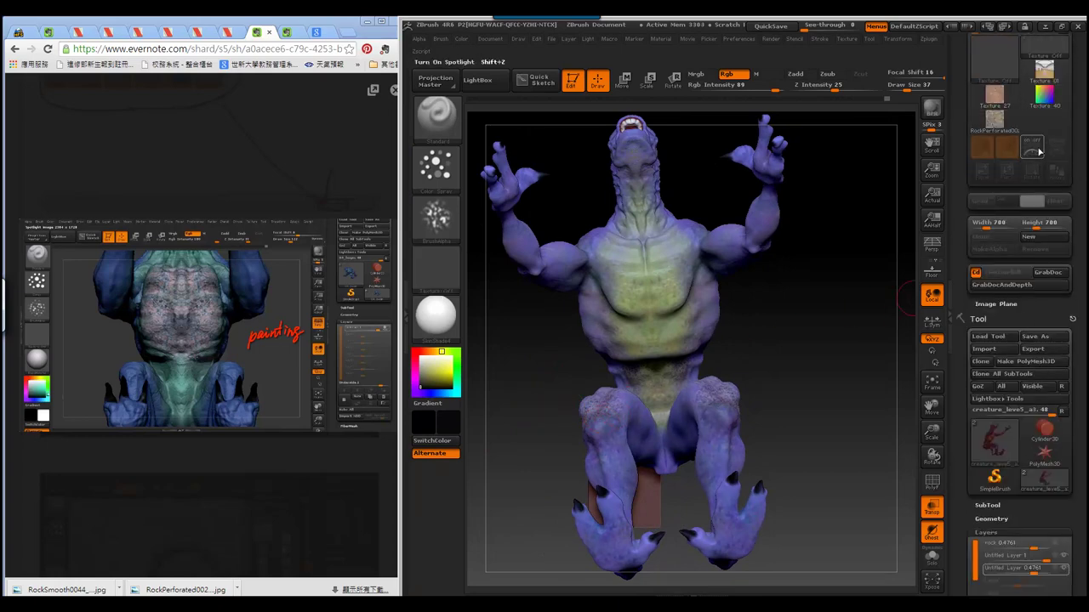
pyautogui.scroll(3, 1034, 136)
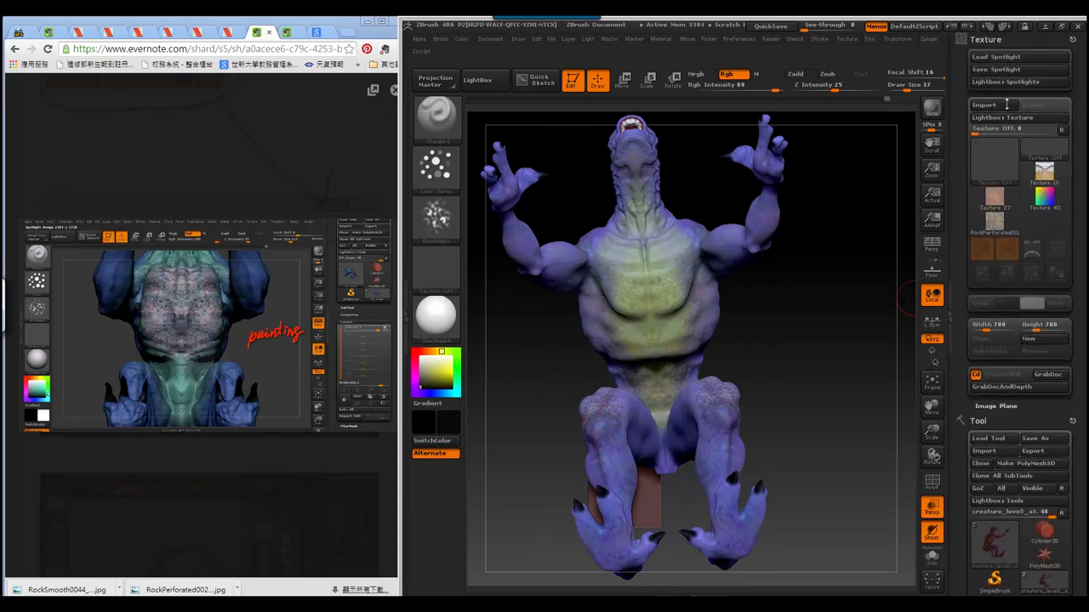
# - Import the RockSmooth0044_2_S.jpg image as a texture
pyautogui.click(1007, 104)
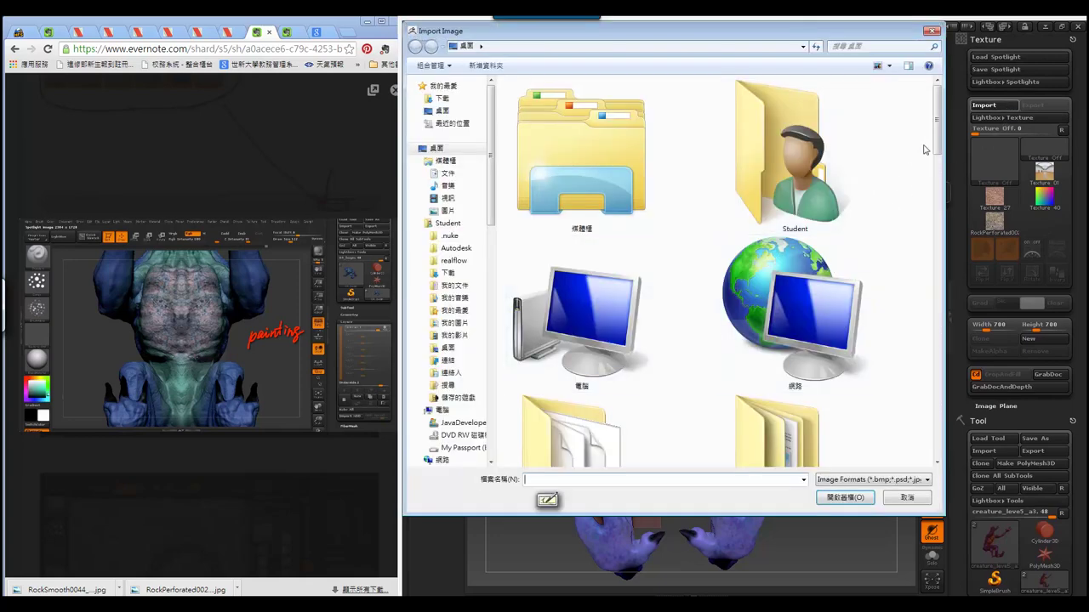
pyautogui.moveTo(936, 144); pyautogui.dragTo(917, 405)
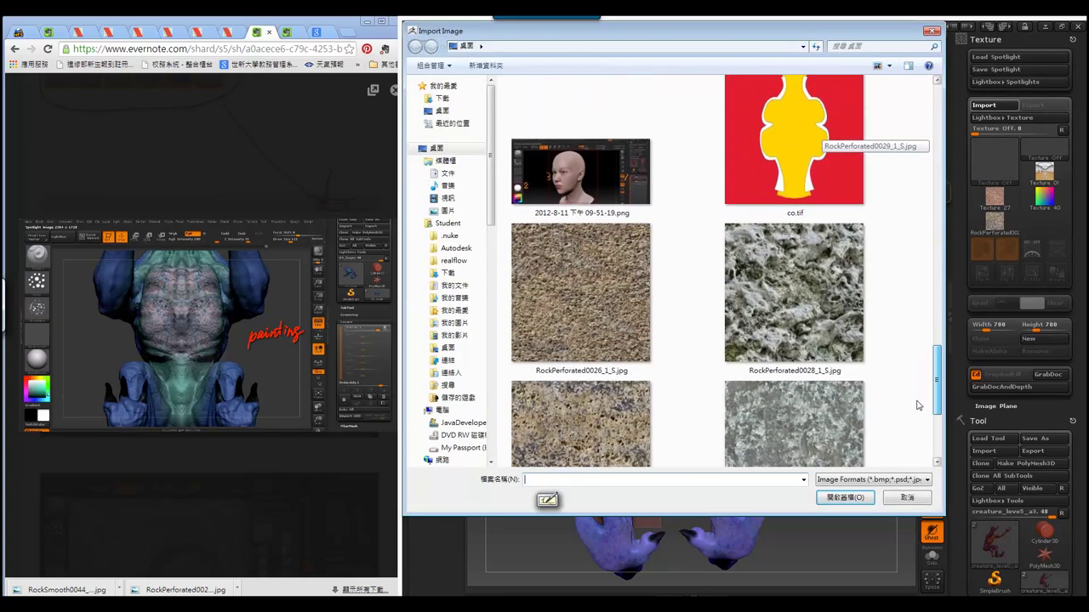
pyautogui.scroll(-4, 850, 374)
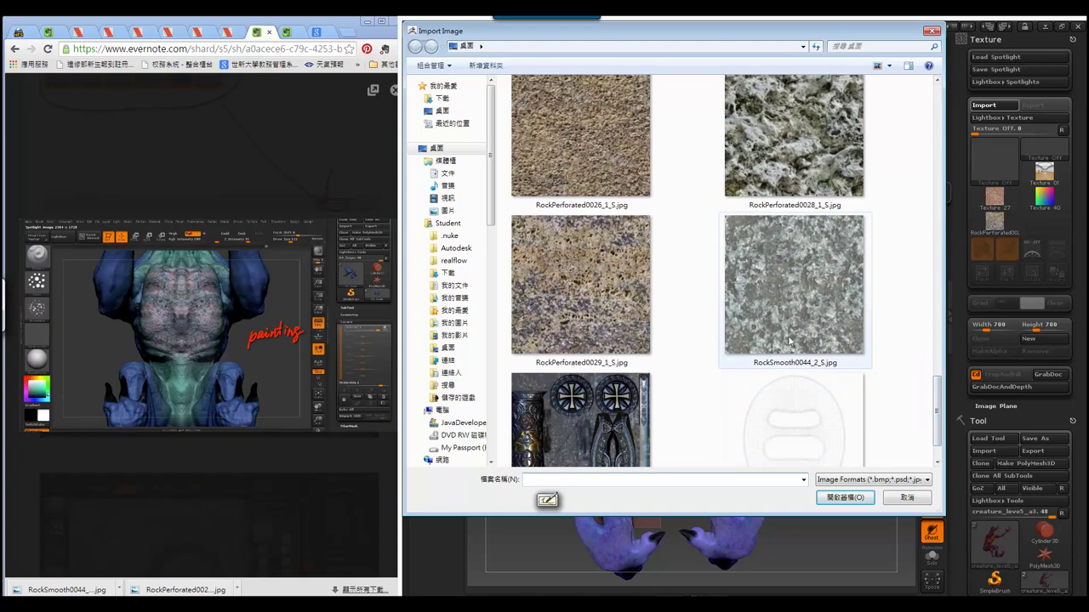
pyautogui.click(799, 331)
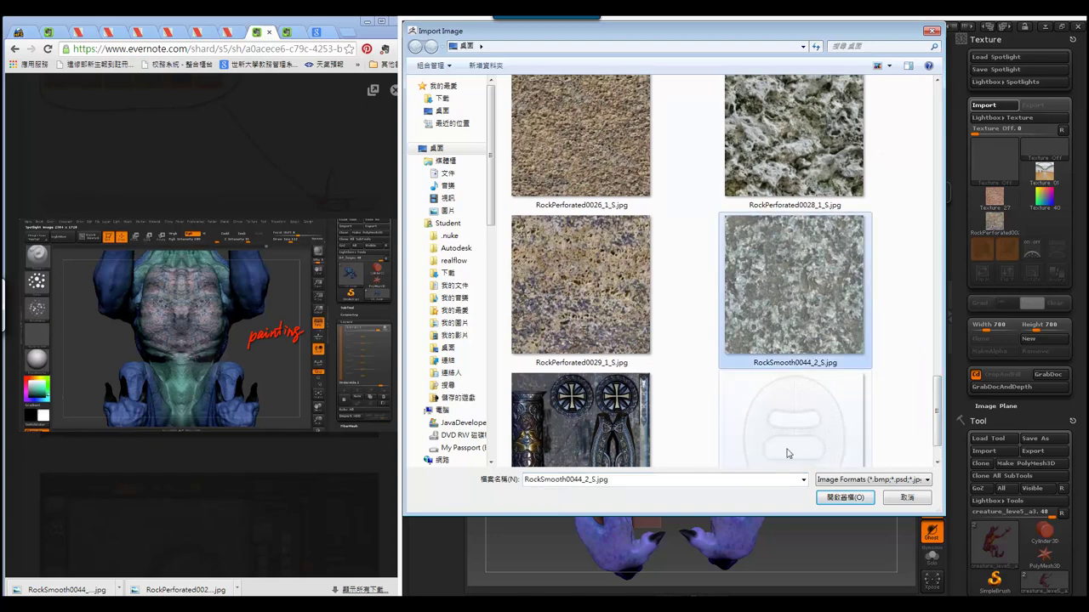
pyautogui.click(845, 499)
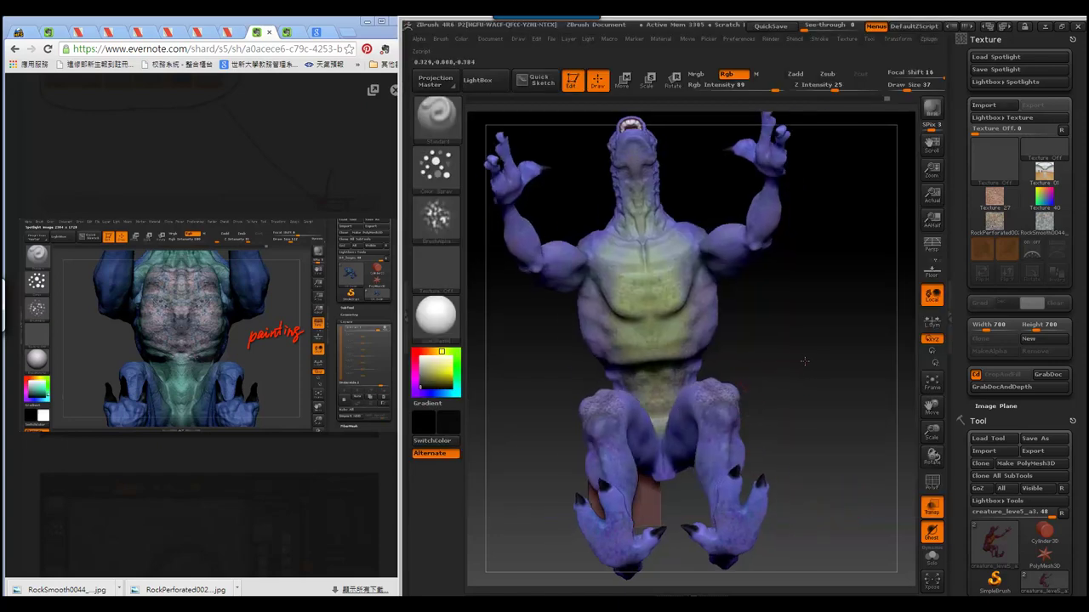
# - Rotate the creature to show its legs and torso, and bring the texture overlay back with Shift+Z
pyautogui.moveTo(746, 408); pyautogui.dragTo(810, 367)
pyautogui.moveTo(928, 363)
pyautogui.mouseDown()
pyautogui.moveTo(844, 368)
pyautogui.moveTo(821, 427)
pyautogui.moveTo(569, 338)
pyautogui.mouseUp()
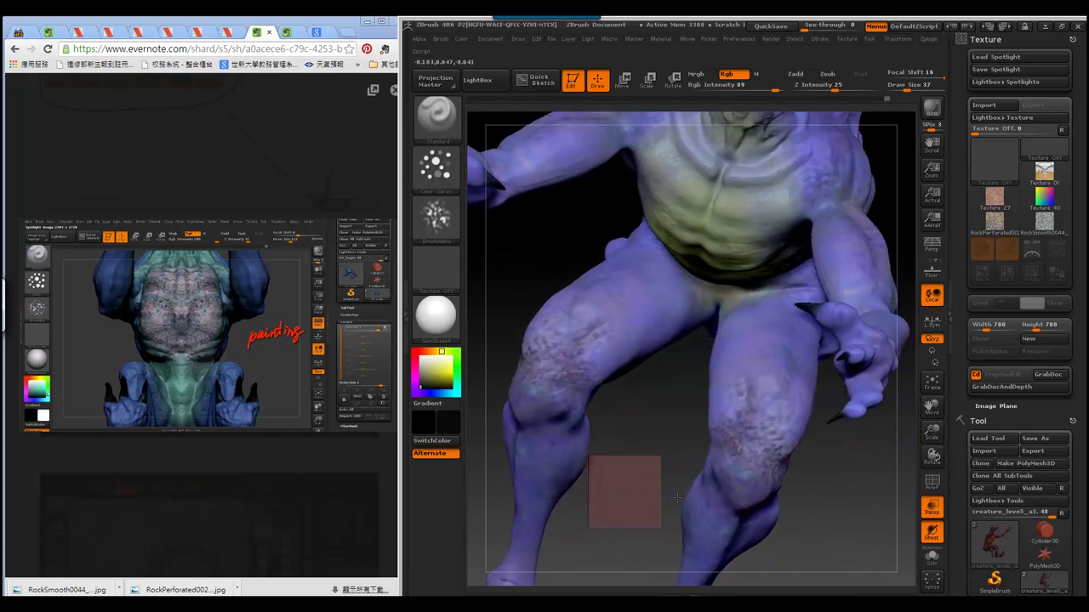
pyautogui.moveTo(664, 466); pyautogui.dragTo(646, 417)
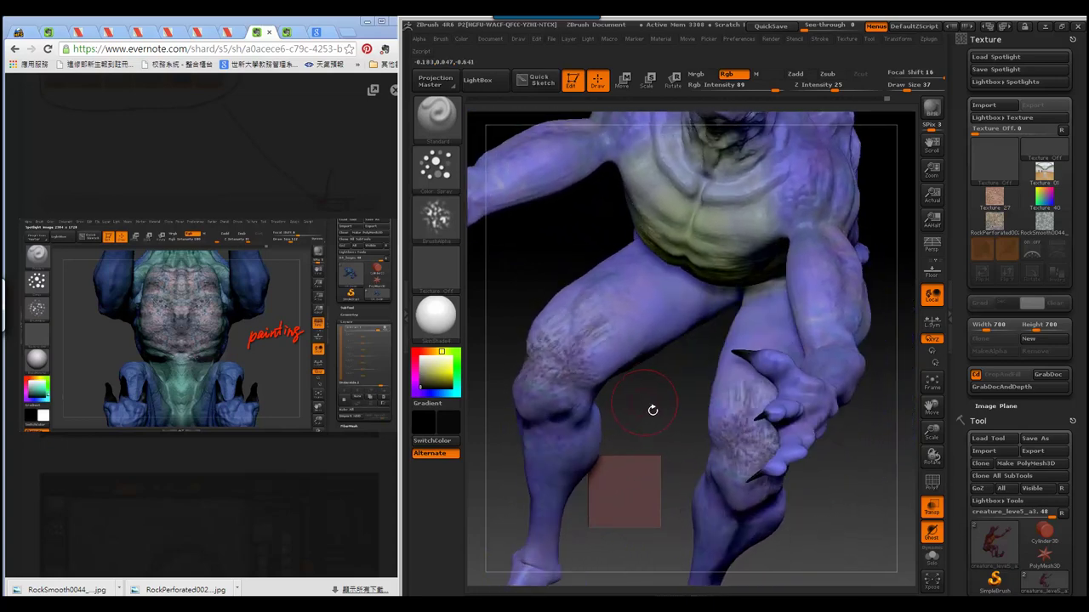
pyautogui.hotkey('shift', 'z')
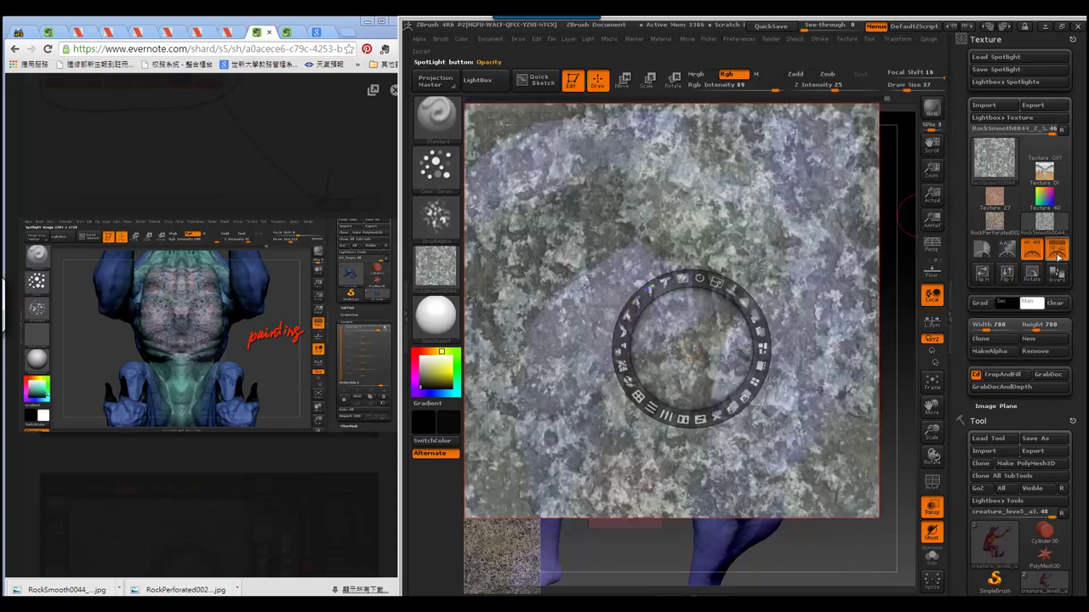
# - Switch the Spotlight overlay to the RockSmooth texture and close the file browser
pyautogui.click(1045, 225)
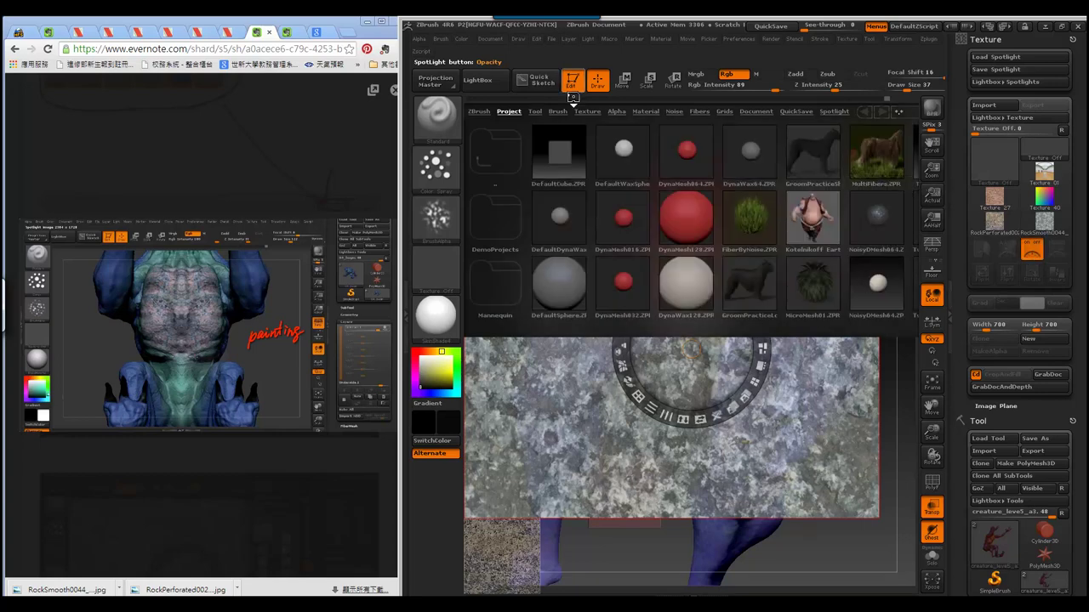
pyautogui.click(478, 80)
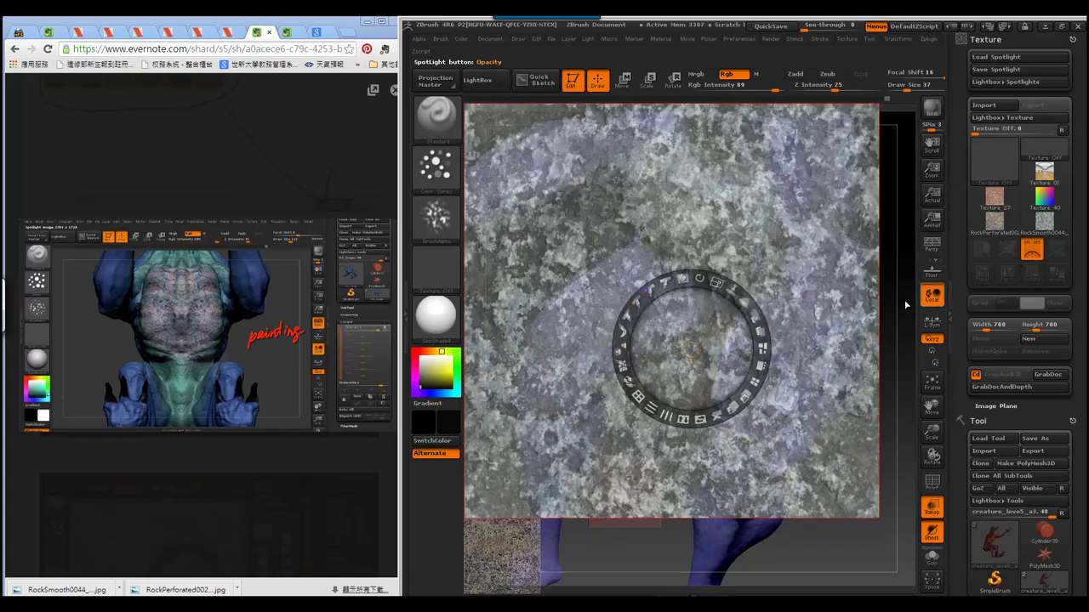
pyautogui.hotkey('shift', 'z')
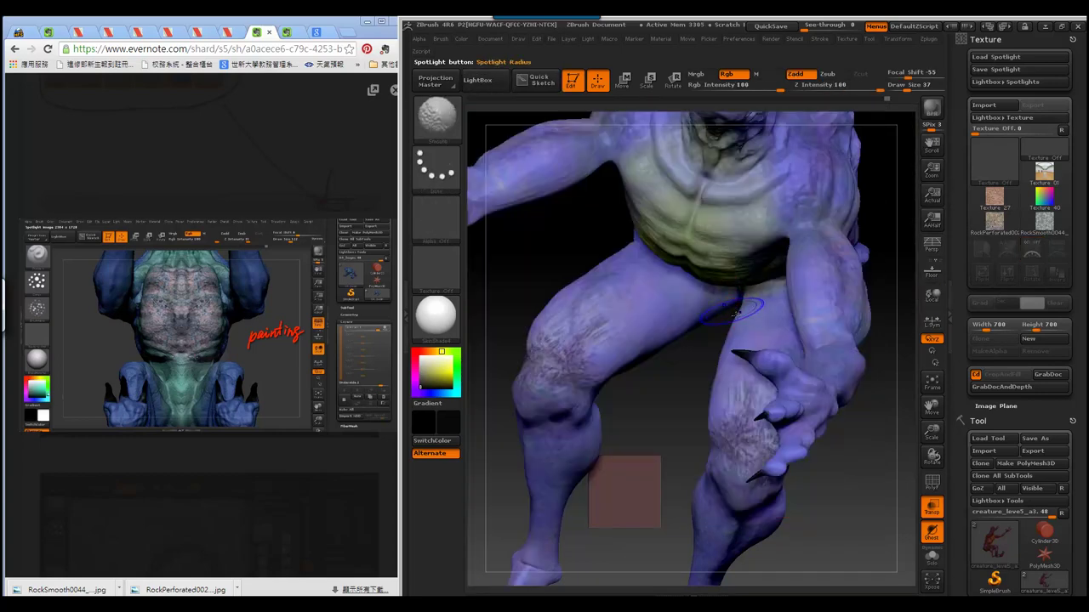
pyautogui.hotkey('shift', 'z')
pyautogui.press('z')
pyautogui.press('z')
pyautogui.press('z')
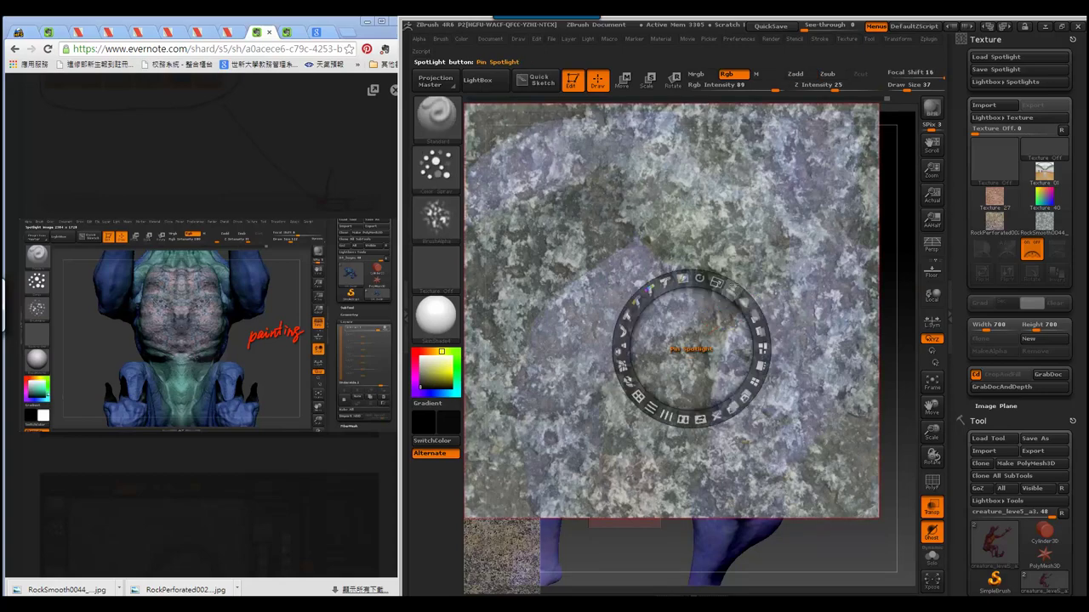
# - Shrink the rock texture to a small square, move it down-left, switch to painting and dismiss the warning
pyautogui.moveTo(638, 272); pyautogui.dragTo(661, 284)
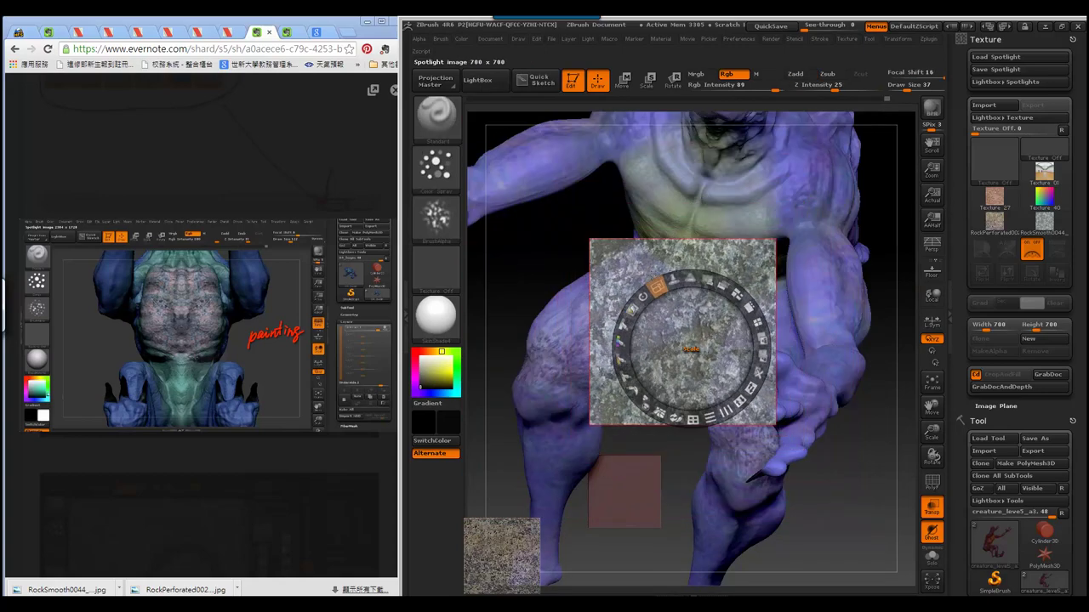
pyautogui.moveTo(688, 349); pyautogui.dragTo(634, 366)
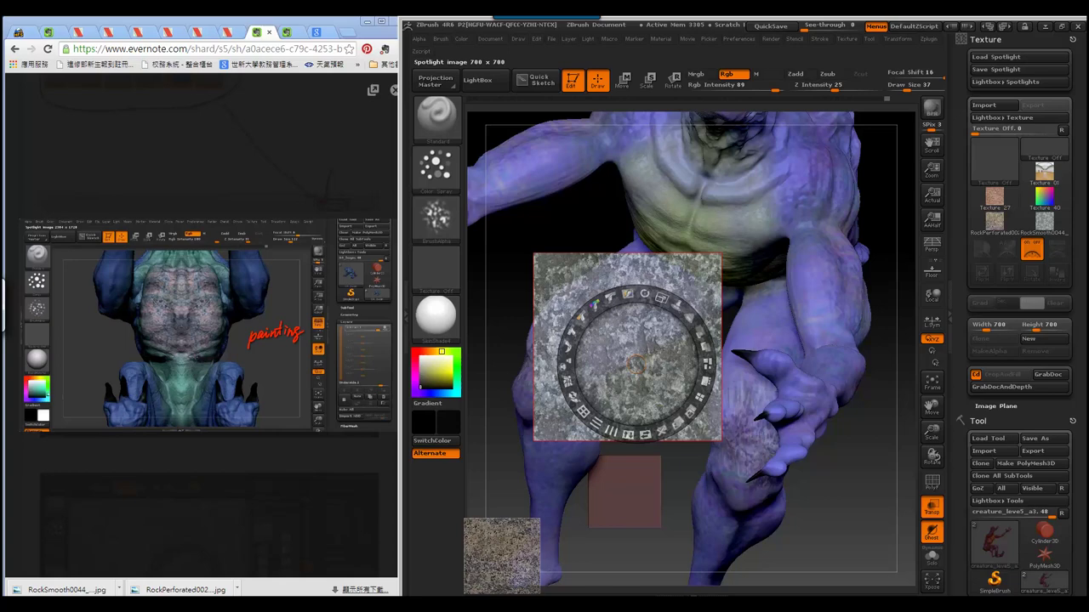
pyautogui.press('z')
pyautogui.click(615, 308)
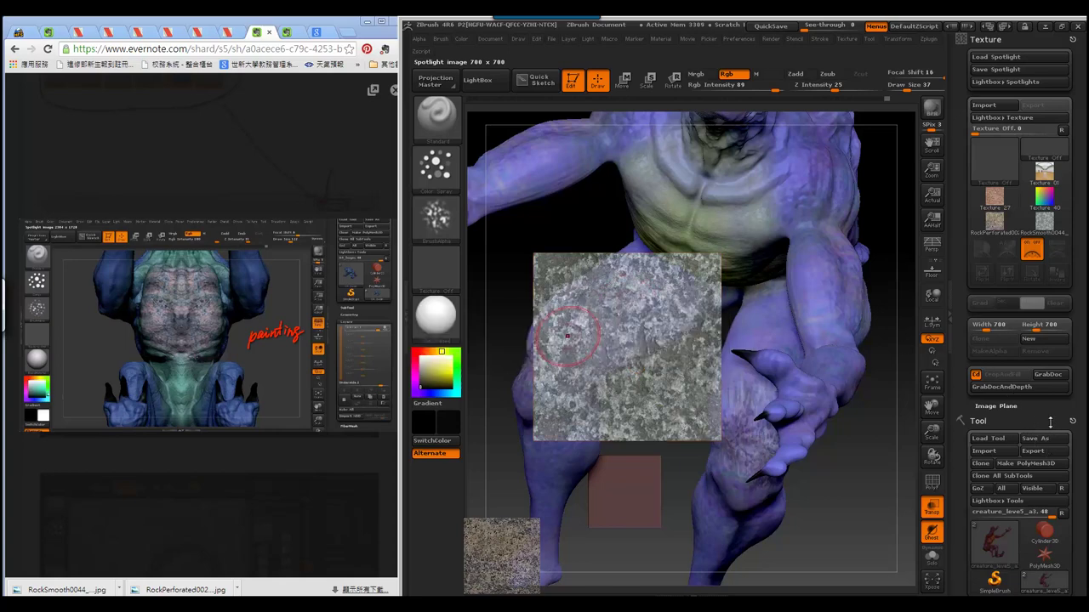
# - Reveal Tool > Layers, turn the creature front-on and paint rock texture onto its thigh
pyautogui.moveTo(1075, 479); pyautogui.dragTo(1075, 8)
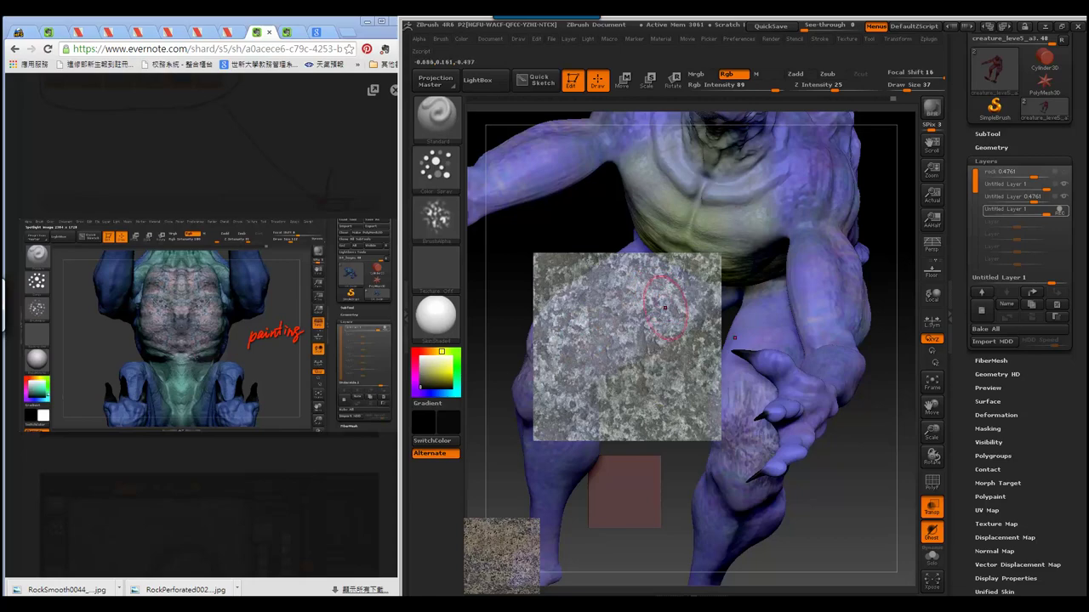
pyautogui.moveTo(640, 313)
pyautogui.mouseDown()
pyautogui.moveTo(802, 292)
pyautogui.moveTo(745, 352)
pyautogui.moveTo(647, 306)
pyautogui.mouseUp()
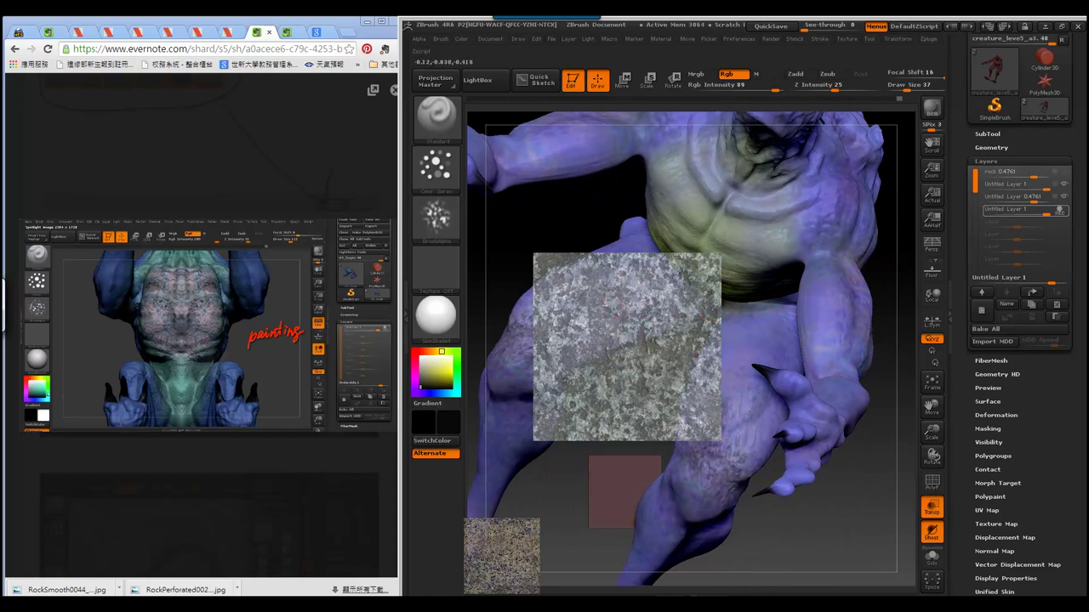
pyautogui.moveTo(639, 313); pyautogui.dragTo(646, 316)
pyautogui.moveTo(823, 307); pyautogui.dragTo(702, 466)
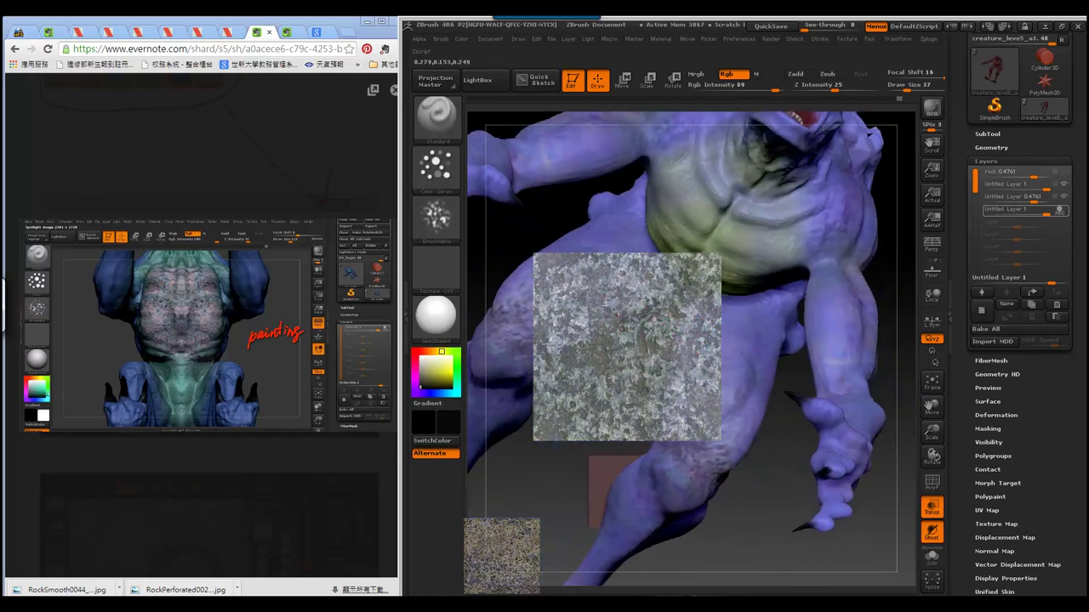
pyautogui.moveTo(563, 495); pyautogui.dragTo(622, 349)
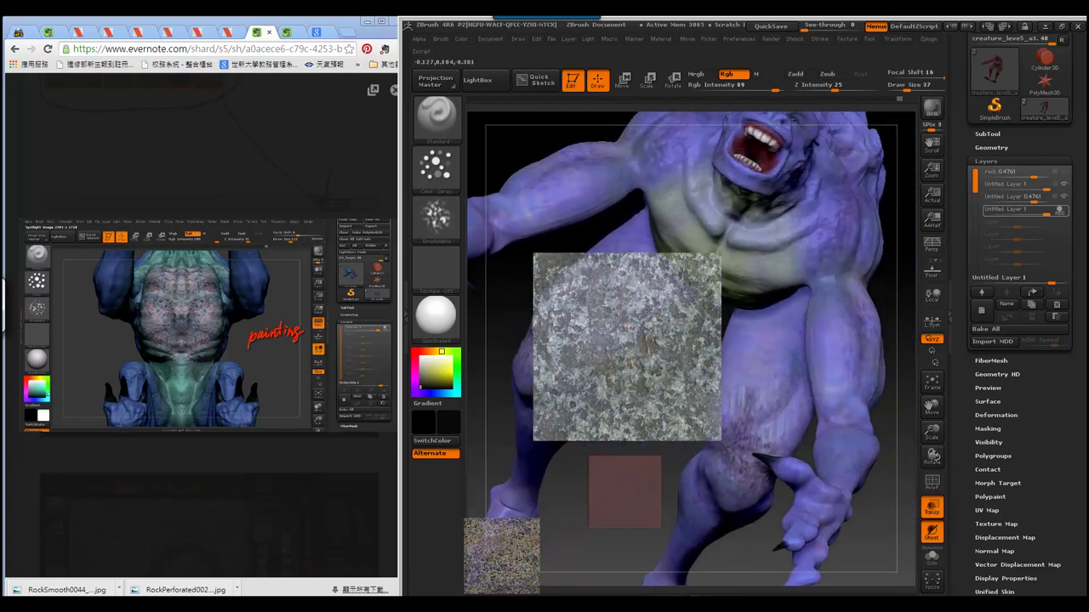
pyautogui.moveTo(757, 414); pyautogui.dragTo(737, 442)
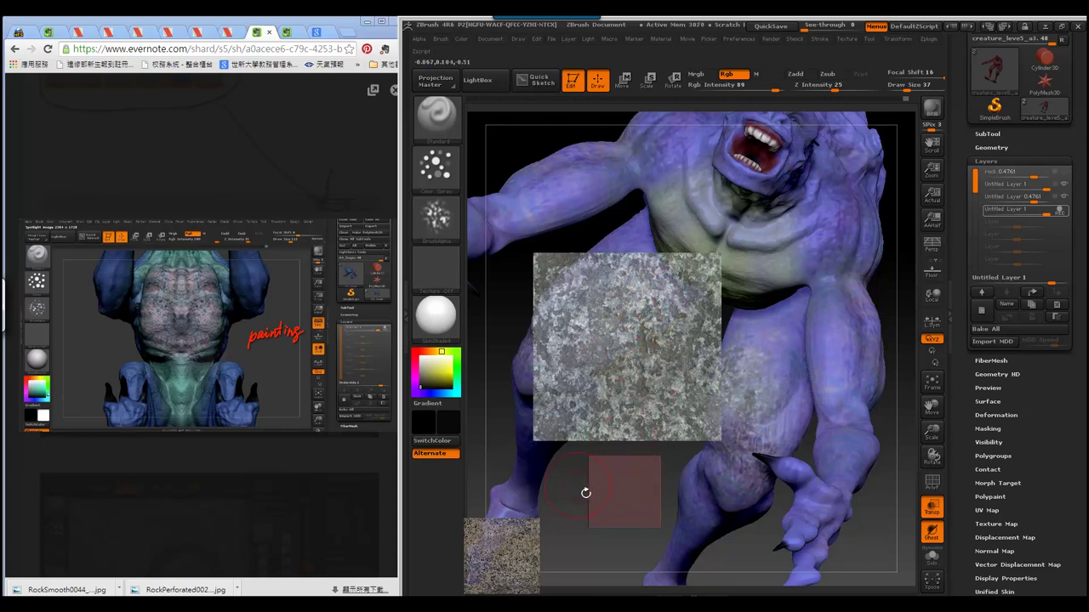
# - Orbit around the creature to inspect the side, hand, claw and head, ending on the chest and neck
pyautogui.moveTo(585, 493); pyautogui.dragTo(662, 508)
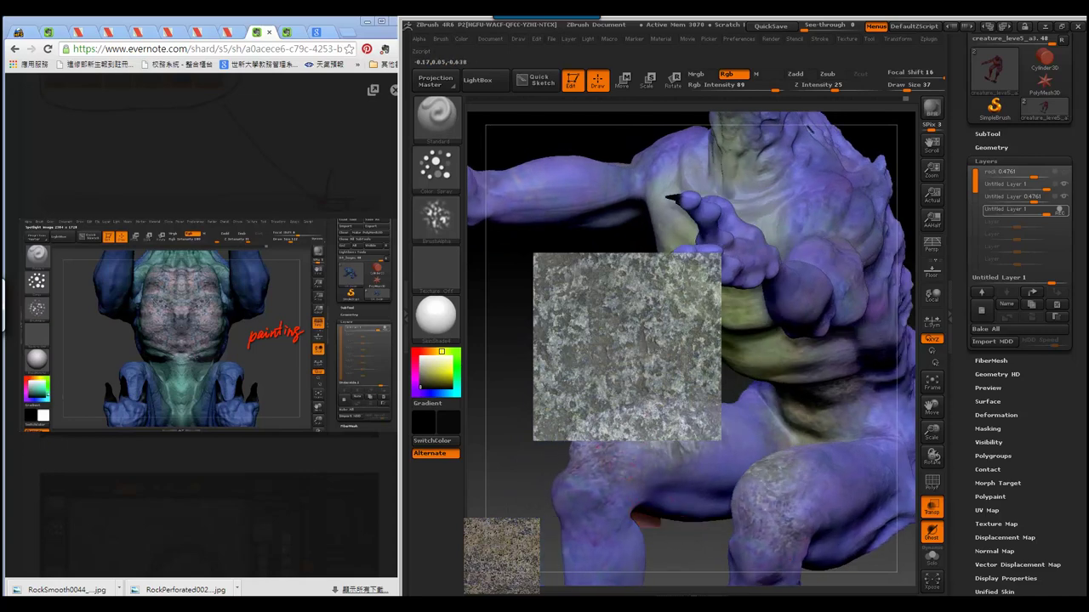
pyautogui.moveTo(567, 460)
pyautogui.mouseDown()
pyautogui.moveTo(787, 500)
pyautogui.moveTo(632, 312)
pyautogui.moveTo(566, 201)
pyautogui.moveTo(634, 301)
pyautogui.mouseUp()
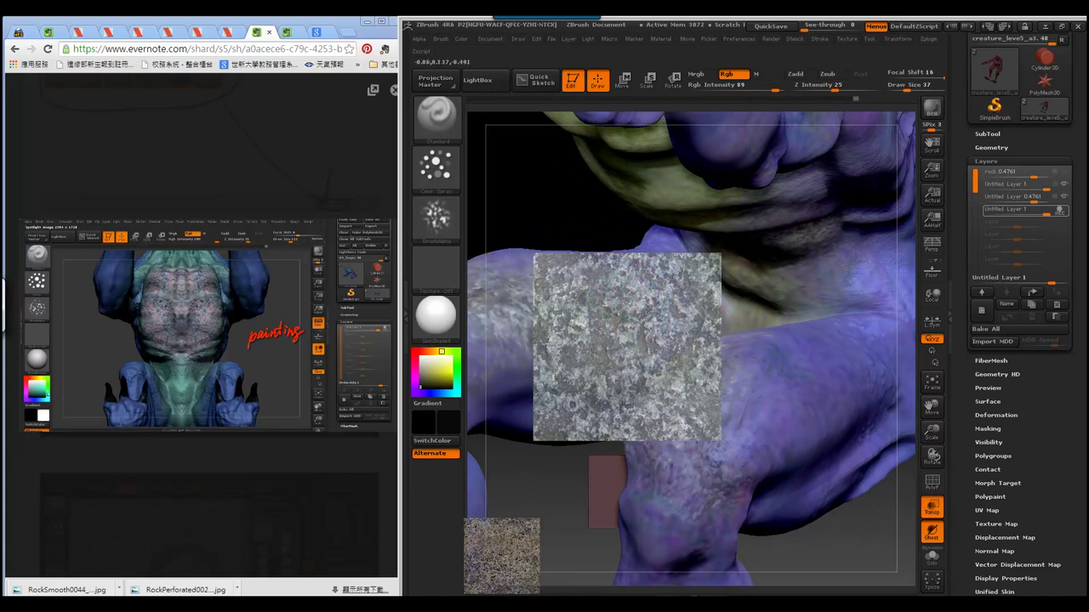
pyautogui.moveTo(560, 488)
pyautogui.mouseDown()
pyautogui.moveTo(544, 508)
pyautogui.moveTo(491, 270)
pyautogui.mouseUp()
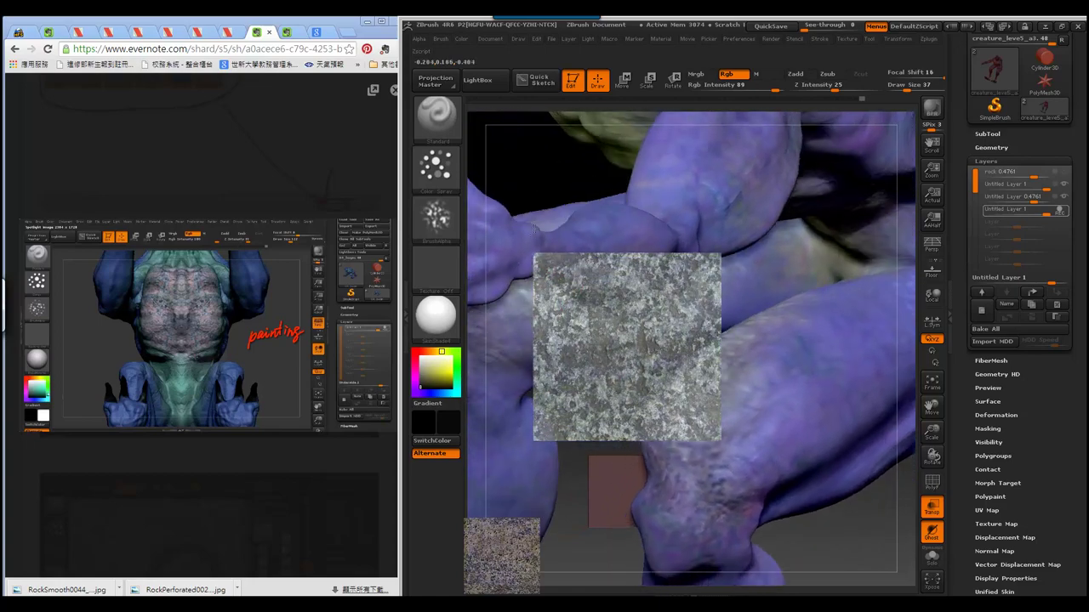
pyautogui.moveTo(527, 414)
pyautogui.mouseDown()
pyautogui.moveTo(565, 224)
pyautogui.moveTo(644, 352)
pyautogui.mouseUp()
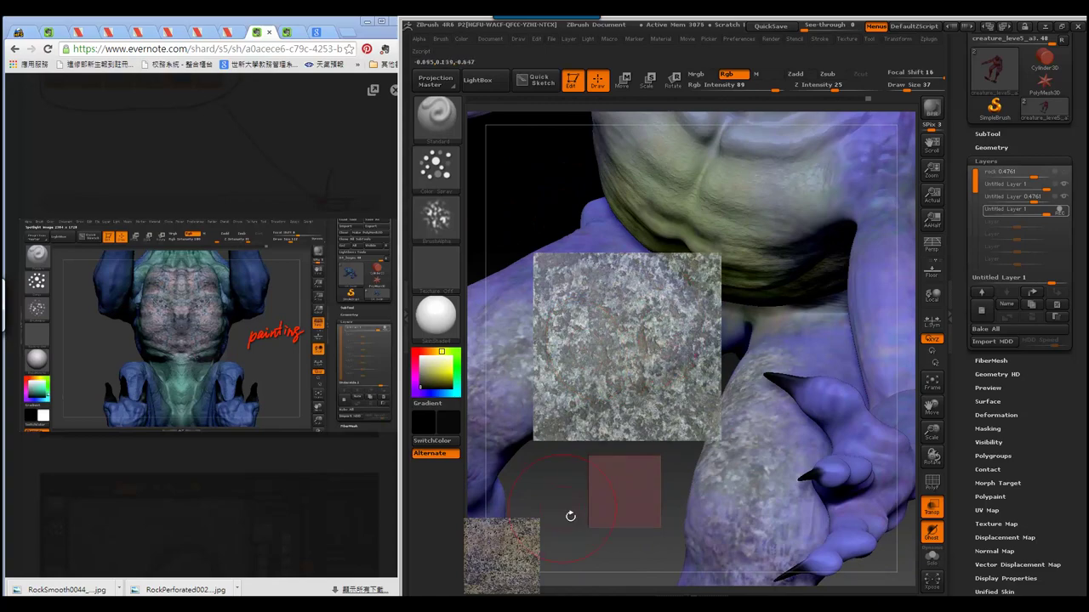
pyautogui.moveTo(570, 516)
pyautogui.mouseDown()
pyautogui.moveTo(505, 338)
pyautogui.moveTo(664, 285)
pyautogui.mouseUp()
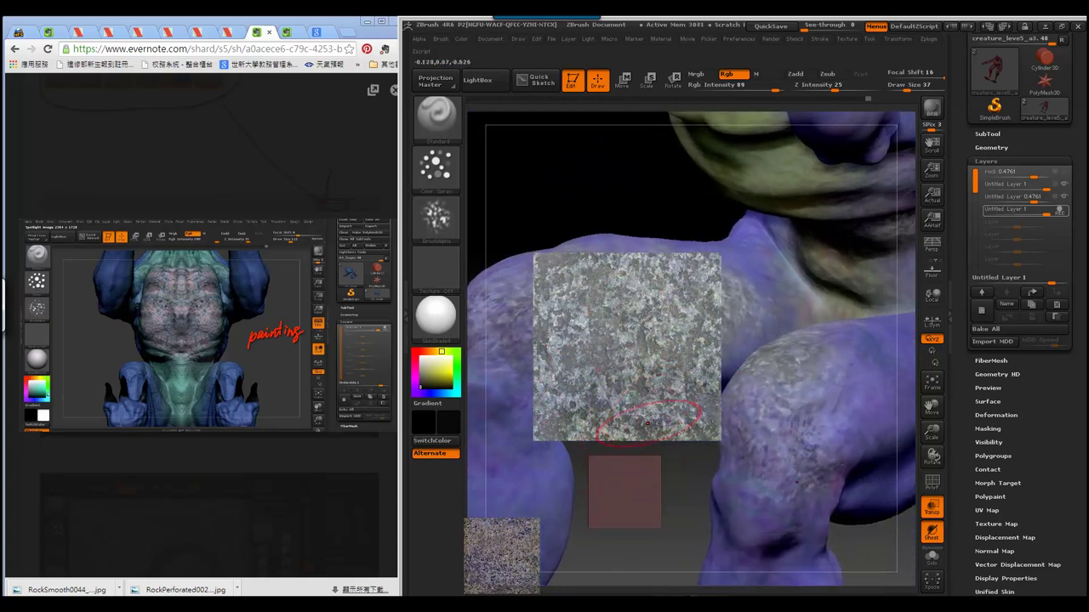
pyautogui.moveTo(698, 490)
pyautogui.mouseDown()
pyautogui.moveTo(640, 551)
pyautogui.moveTo(741, 343)
pyautogui.moveTo(817, 348)
pyautogui.moveTo(765, 281)
pyautogui.moveTo(690, 213)
pyautogui.moveTo(520, 439)
pyautogui.mouseUp()
pyautogui.moveTo(540, 479); pyautogui.dragTo(571, 467)
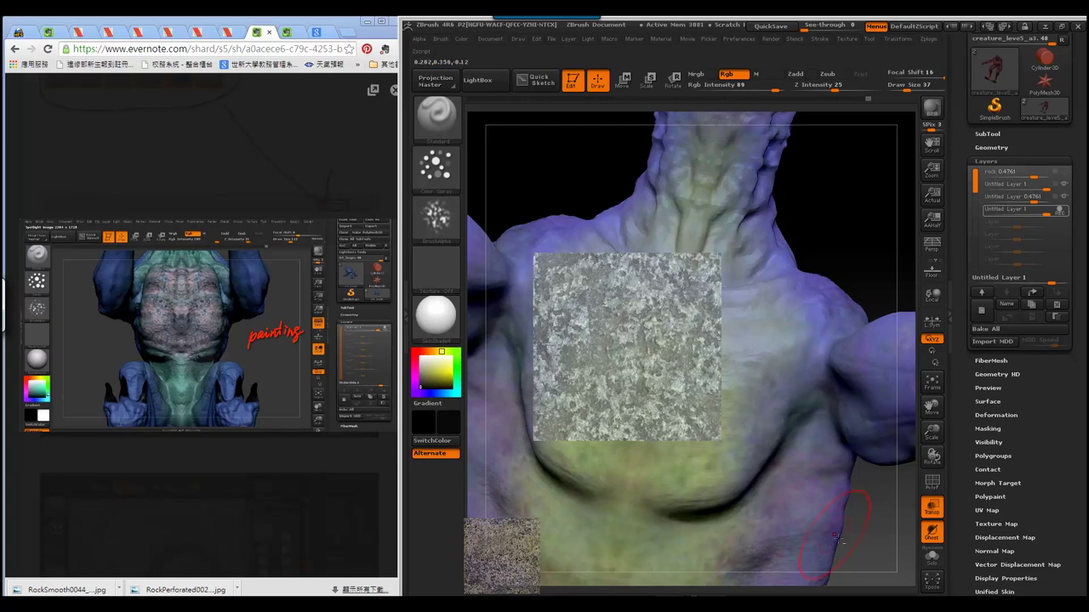
# - Paint rock texture over the chest and neck, tilting the head back to check from below
pyautogui.moveTo(867, 551)
pyautogui.mouseDown()
pyautogui.moveTo(870, 488)
pyautogui.moveTo(817, 518)
pyautogui.moveTo(826, 377)
pyautogui.moveTo(904, 380)
pyautogui.moveTo(622, 311)
pyautogui.mouseUp()
pyautogui.moveTo(762, 476)
pyautogui.mouseDown()
pyautogui.moveTo(874, 378)
pyautogui.moveTo(876, 404)
pyautogui.moveTo(863, 394)
pyautogui.mouseUp()
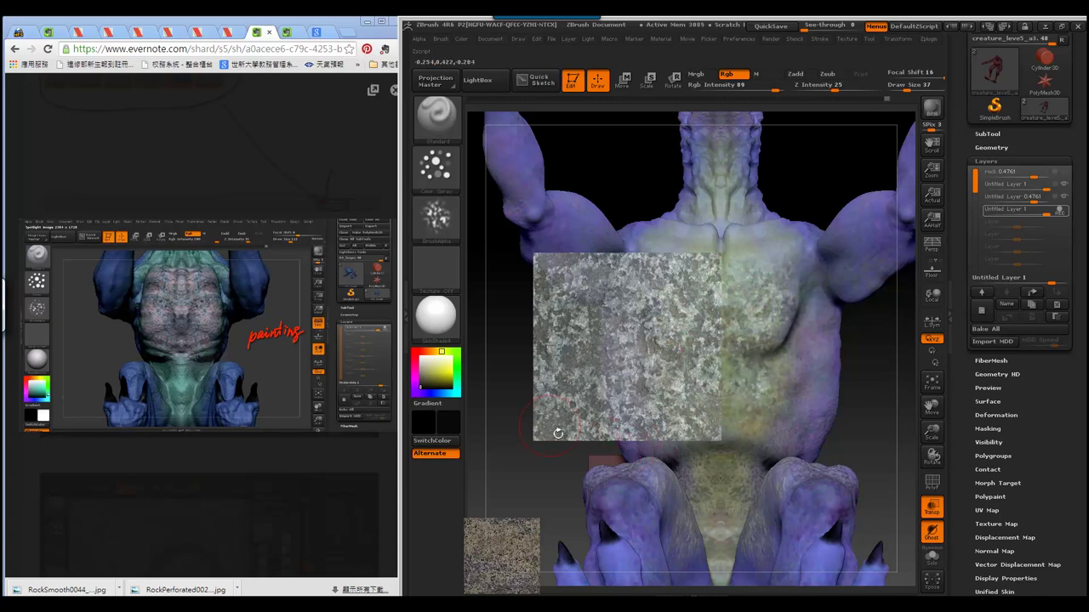
pyautogui.moveTo(540, 470); pyautogui.dragTo(688, 289)
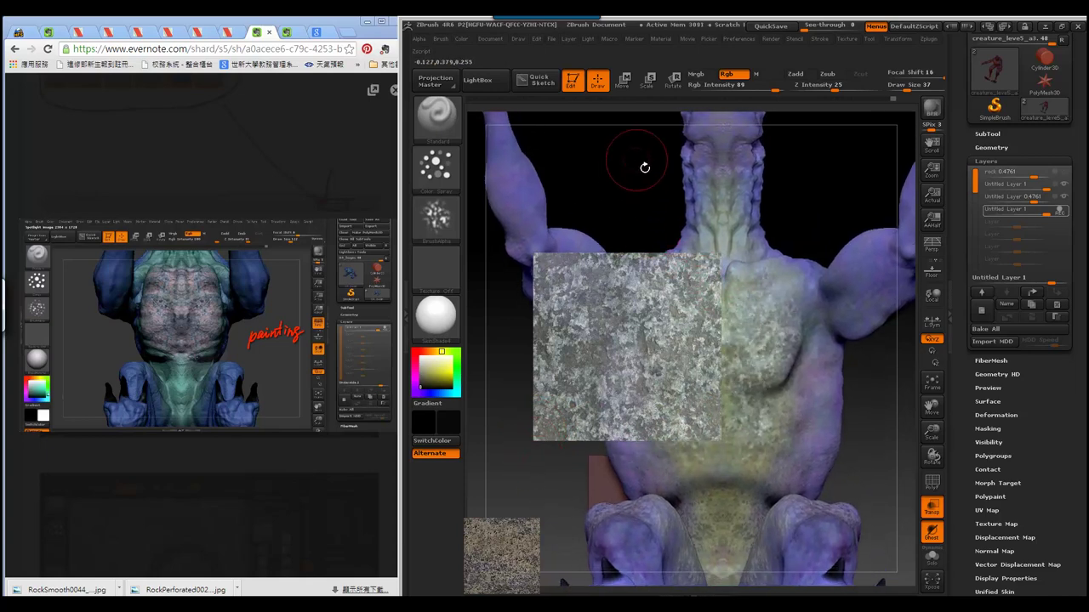
pyautogui.moveTo(644, 165)
pyautogui.mouseDown()
pyautogui.moveTo(655, 128)
pyautogui.moveTo(633, 119)
pyautogui.mouseUp()
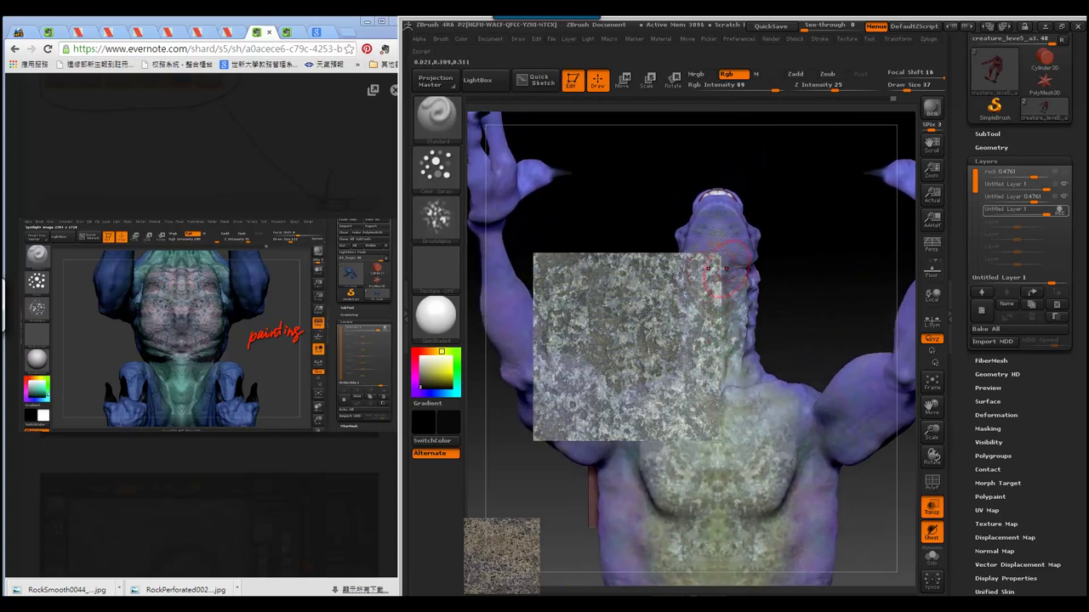
pyautogui.moveTo(803, 188); pyautogui.dragTo(754, 255)
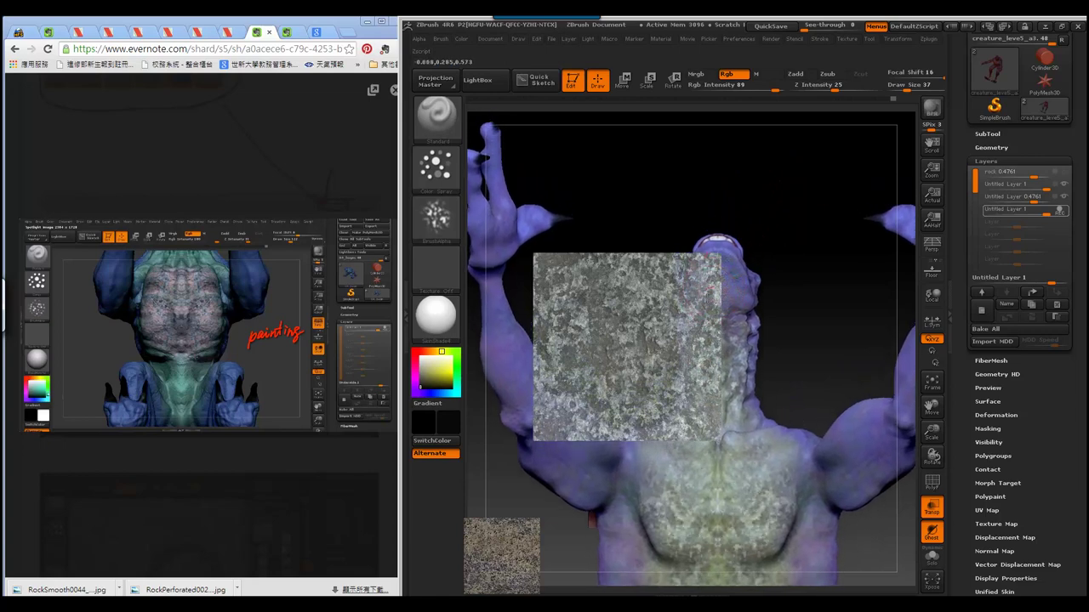
# - Extend the rock texture down the belly and legs, checking the feet, sides and back
pyautogui.moveTo(810, 351); pyautogui.dragTo(687, 312)
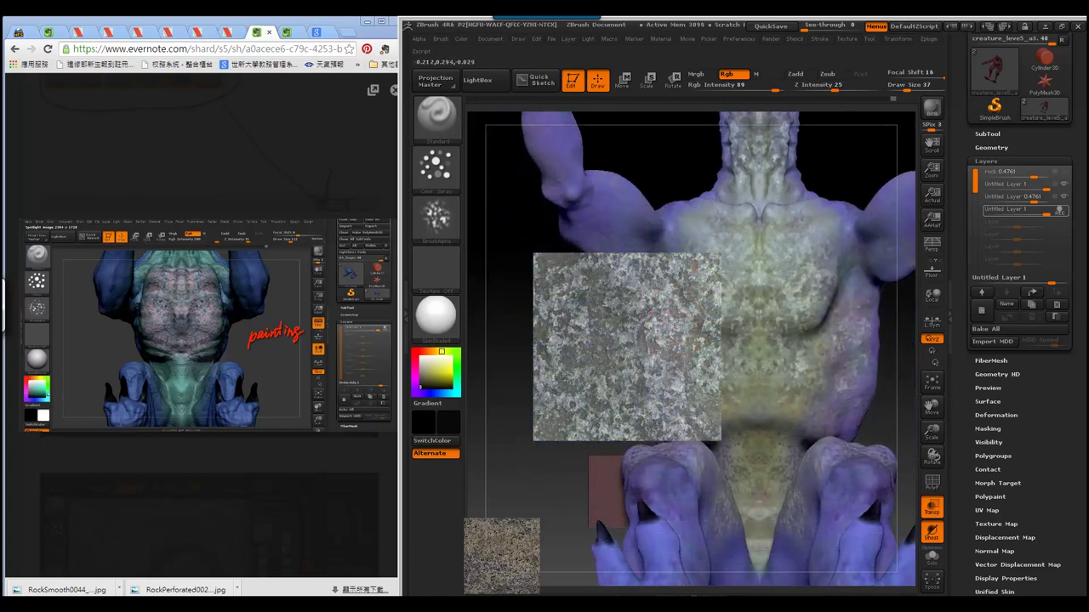
pyautogui.moveTo(543, 409); pyautogui.dragTo(686, 340)
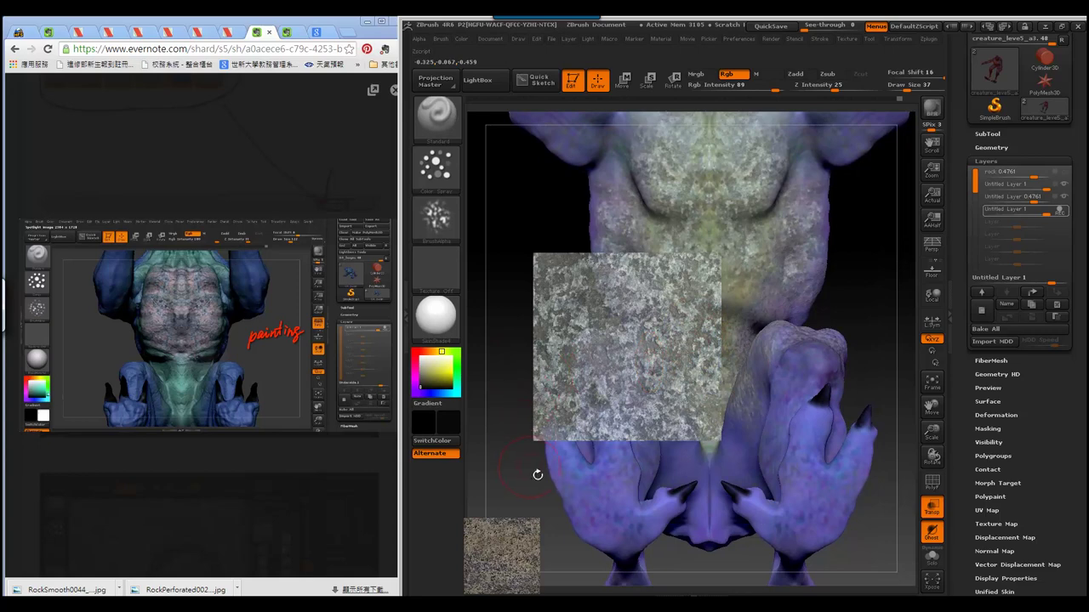
pyautogui.moveTo(531, 488); pyautogui.dragTo(860, 238)
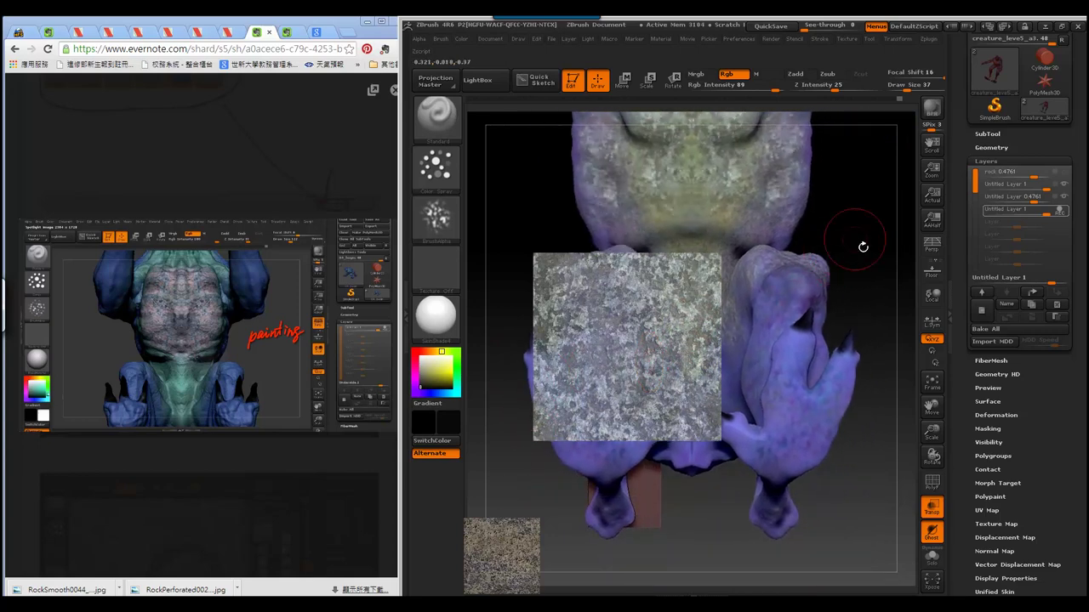
pyautogui.moveTo(849, 209)
pyautogui.mouseDown()
pyautogui.moveTo(832, 295)
pyautogui.moveTo(839, 393)
pyautogui.moveTo(838, 383)
pyautogui.mouseUp()
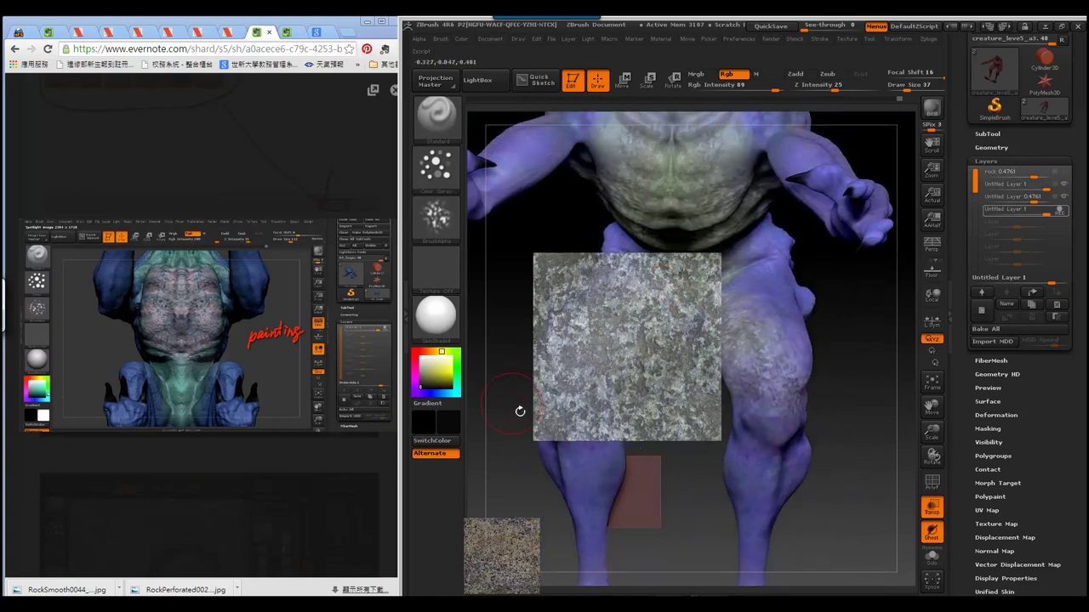
pyautogui.moveTo(518, 414)
pyautogui.mouseDown()
pyautogui.moveTo(600, 447)
pyautogui.moveTo(665, 386)
pyautogui.mouseUp()
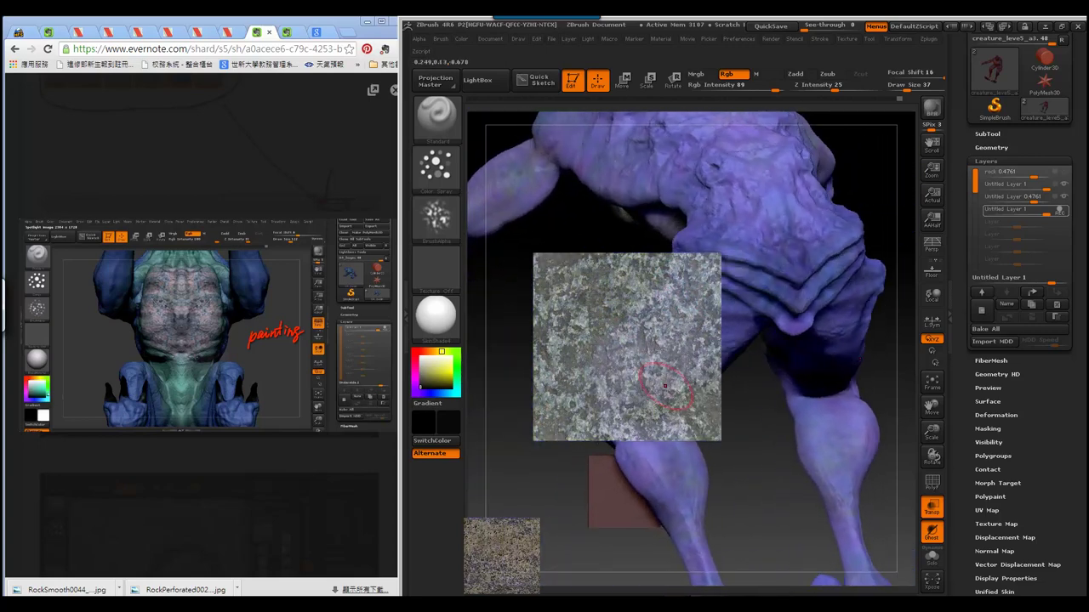
pyautogui.moveTo(743, 429); pyautogui.dragTo(683, 515)
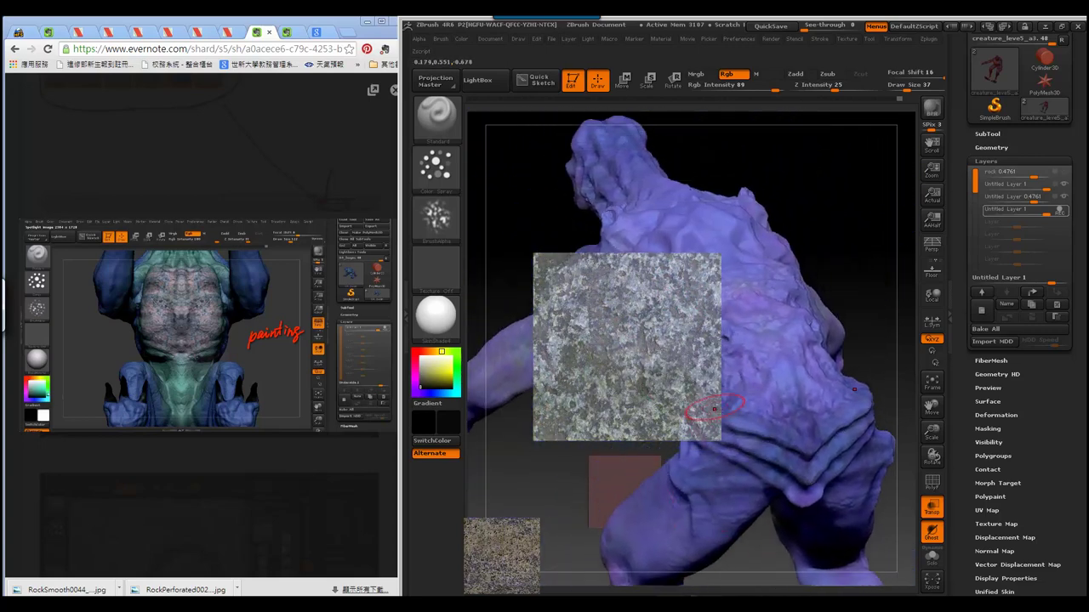
# - Hide the rock overlay and raise the Untitled Layer strength to 0.9047
pyautogui.hotkey('shift', 'z')
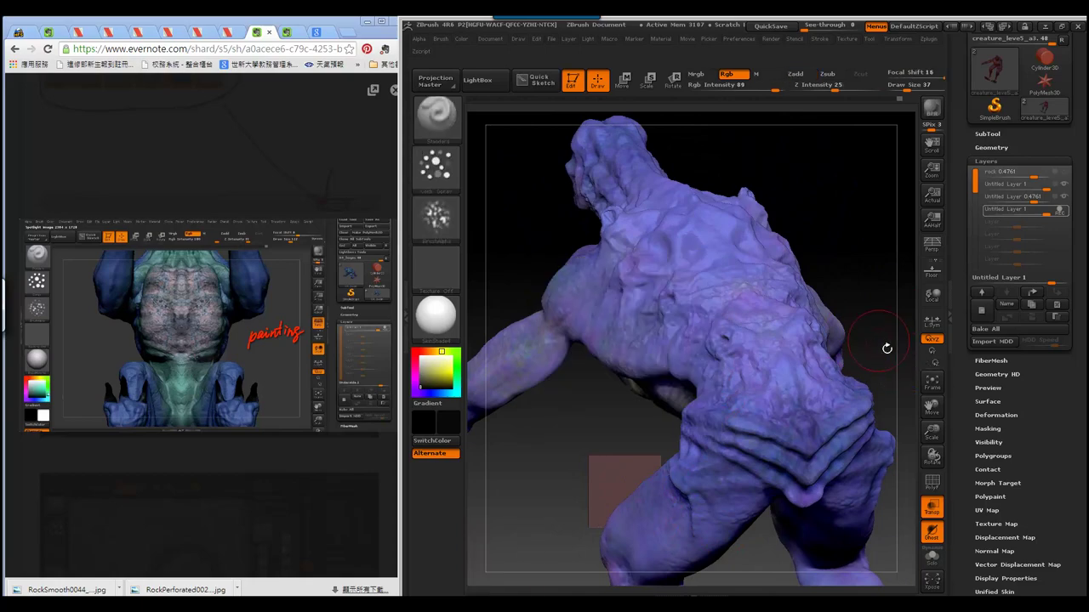
pyautogui.moveTo(890, 348)
pyautogui.mouseDown()
pyautogui.moveTo(695, 442)
pyautogui.moveTo(902, 393)
pyautogui.mouseUp()
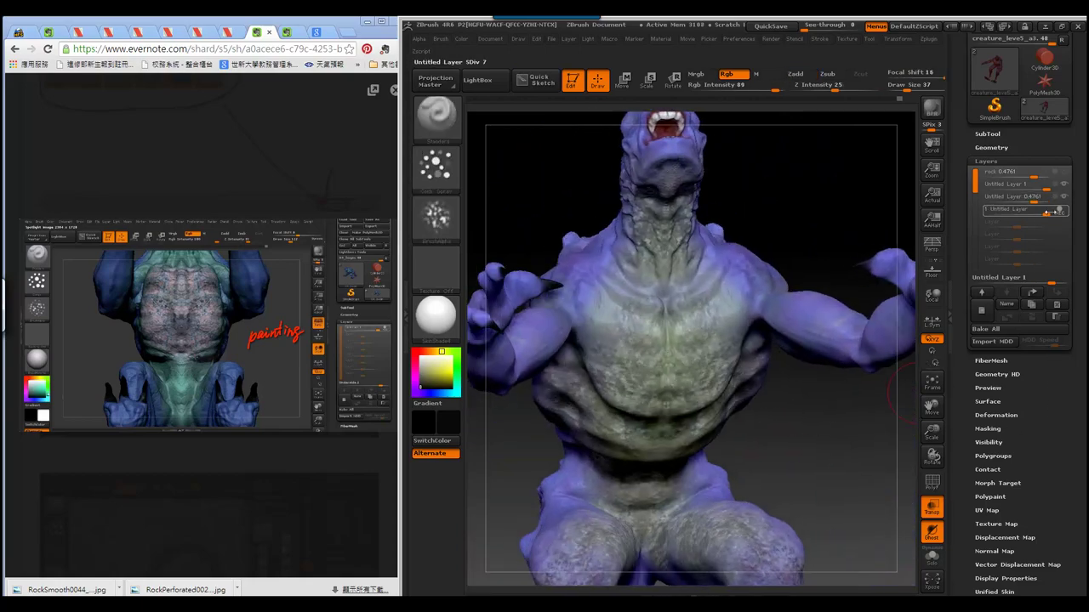
pyautogui.moveTo(1046, 212)
pyautogui.mouseDown()
pyautogui.moveTo(1028, 215)
pyautogui.moveTo(1054, 218)
pyautogui.mouseUp()
pyautogui.moveTo(855, 445)
pyautogui.mouseDown()
pyautogui.moveTo(851, 475)
pyautogui.moveTo(837, 327)
pyautogui.moveTo(672, 350)
pyautogui.mouseUp()
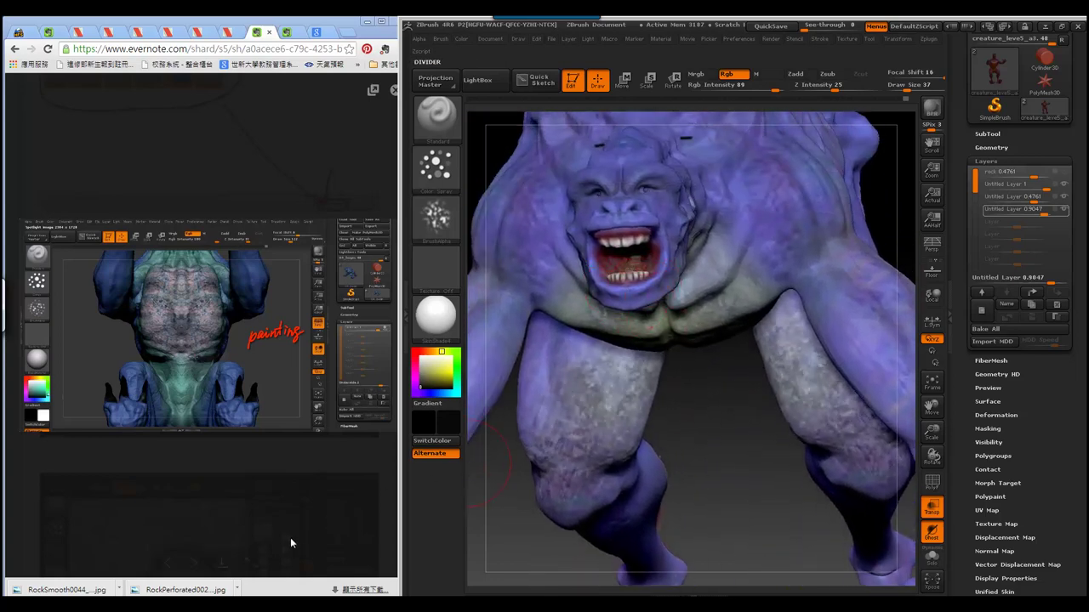
# - View the next reference image, review the body and legs from the side, and reselect the Standard brush
pyautogui.moveTo(208, 494)
pyautogui.click(193, 565)
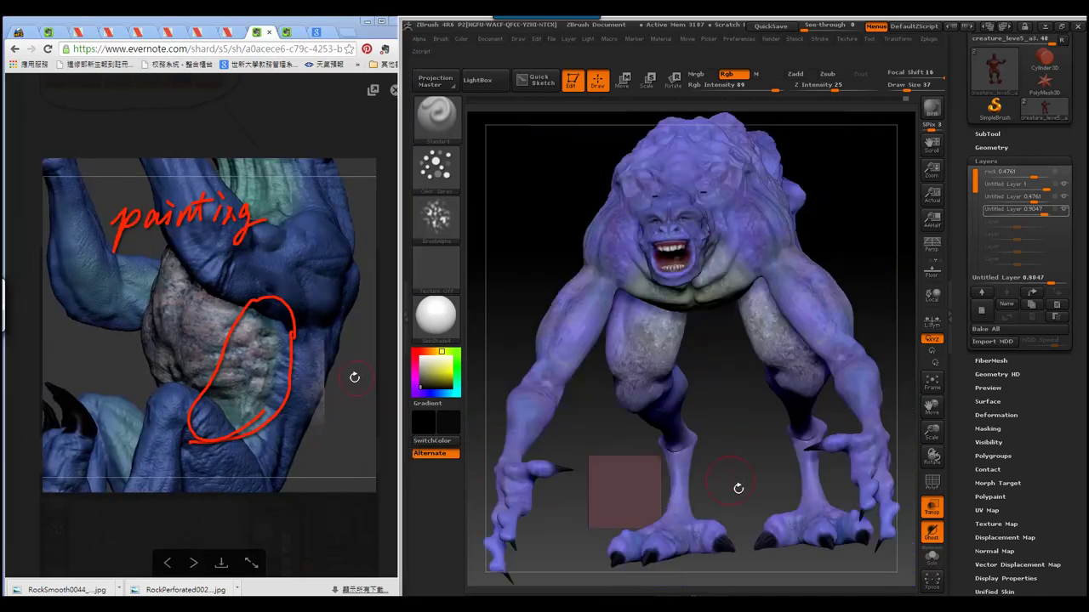
pyautogui.moveTo(729, 477); pyautogui.dragTo(659, 482)
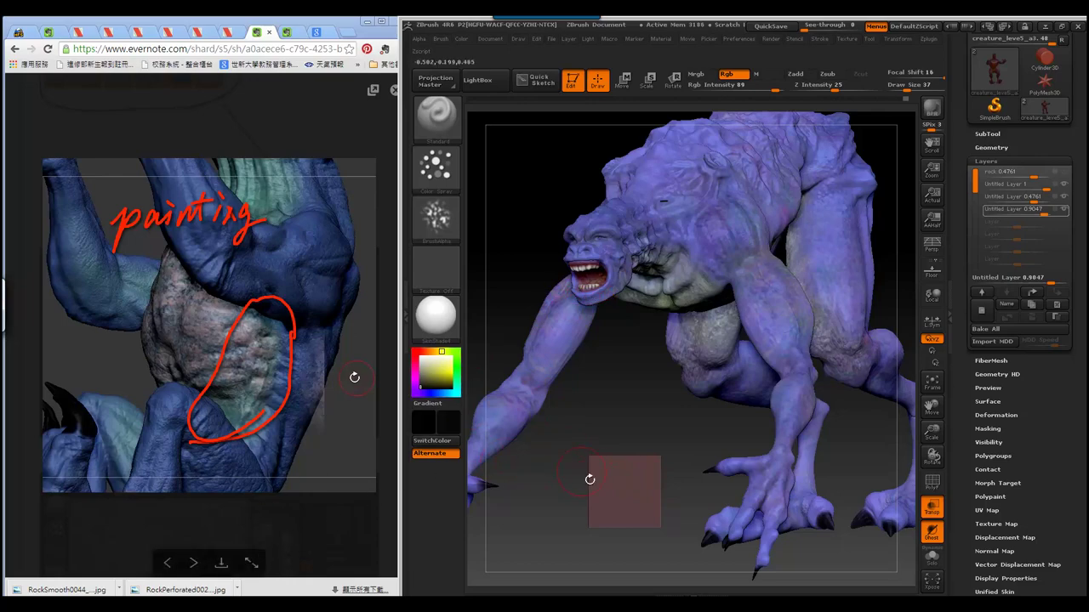
pyautogui.moveTo(590, 477)
pyautogui.mouseDown()
pyautogui.moveTo(572, 414)
pyautogui.moveTo(739, 449)
pyautogui.mouseUp()
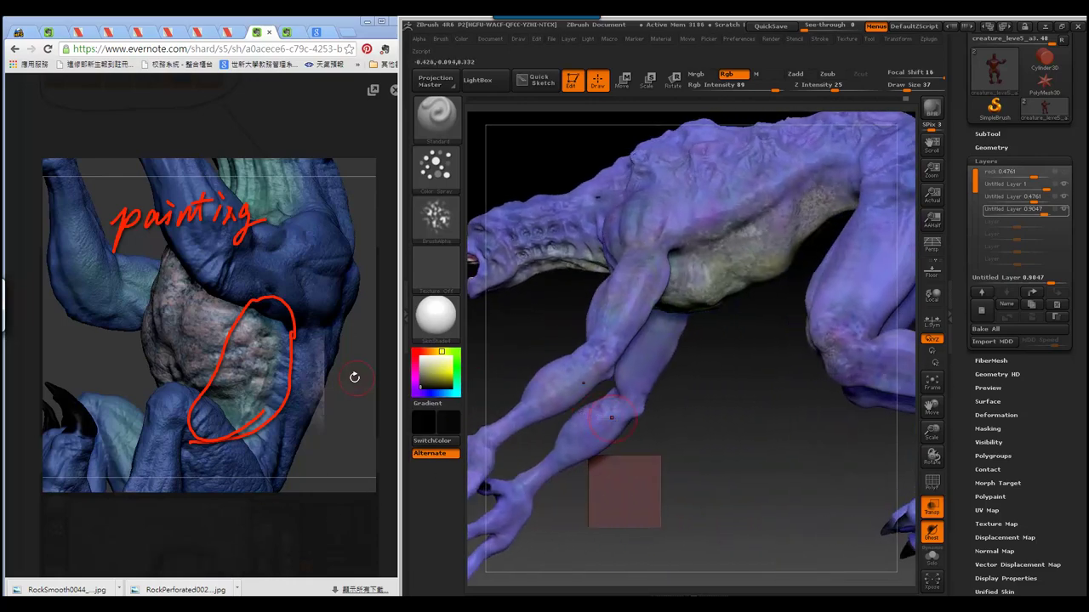
pyautogui.click(694, 442)
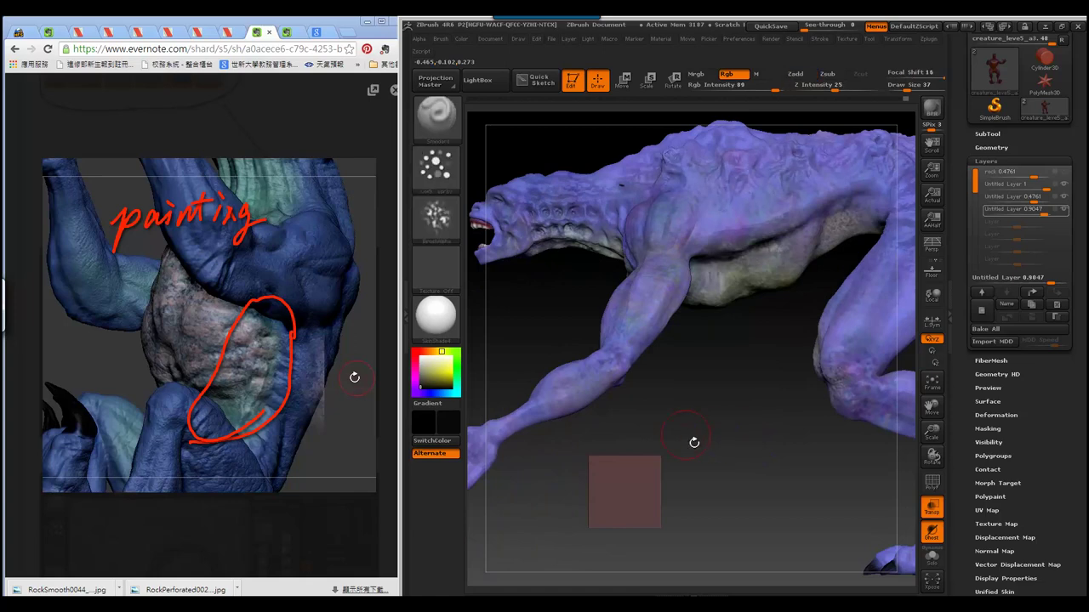